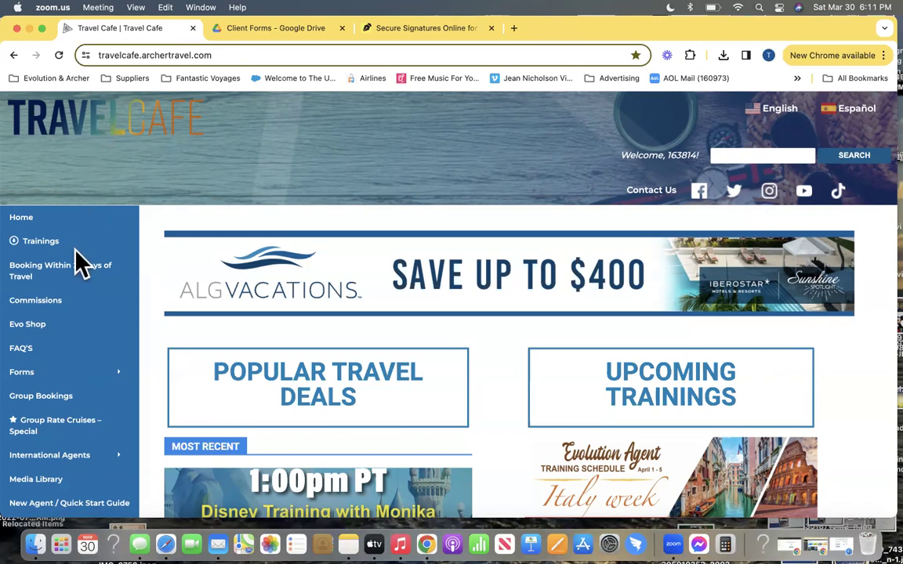
In Travel Cafe's Forms list, open the clients' Credit Card Authorization Form download page
scroll(73, 267, down, 1)
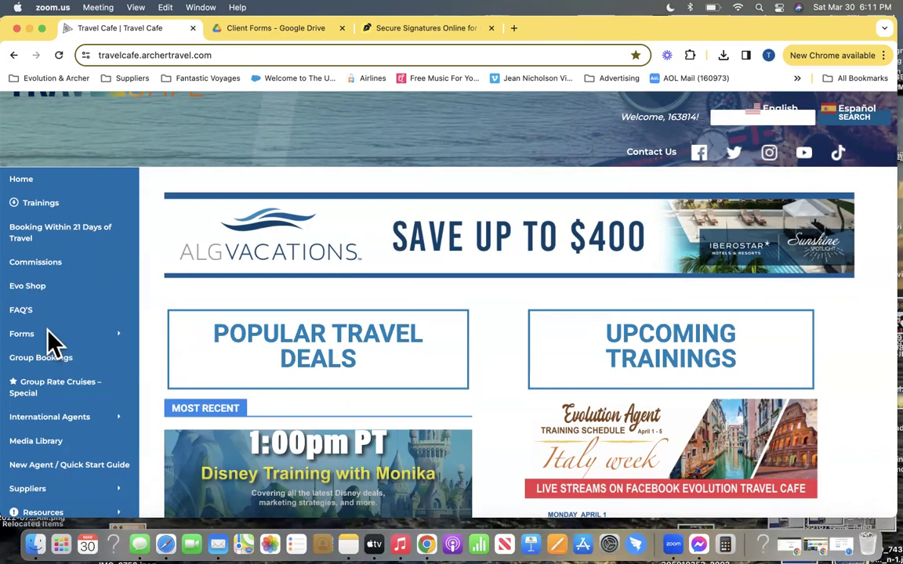
click(16, 338)
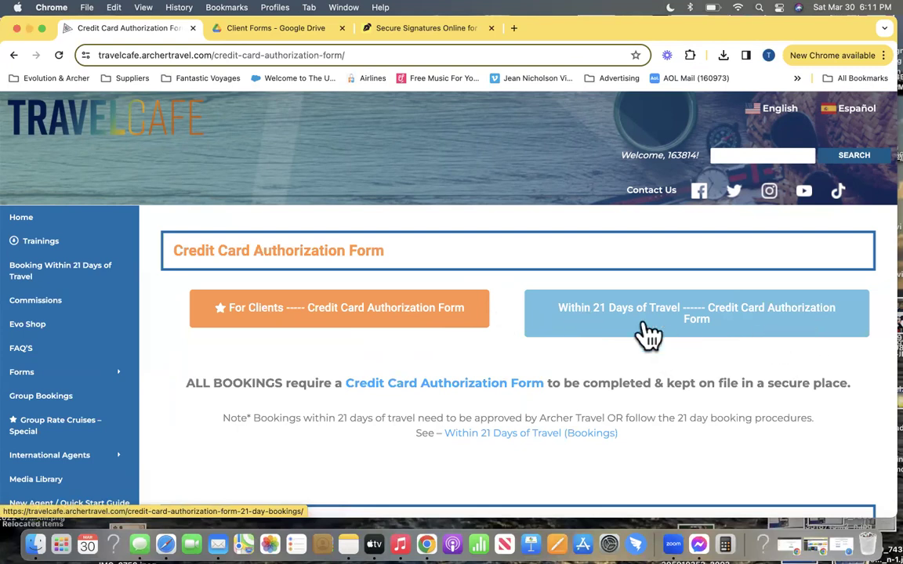
scroll(511, 351, down, 3)
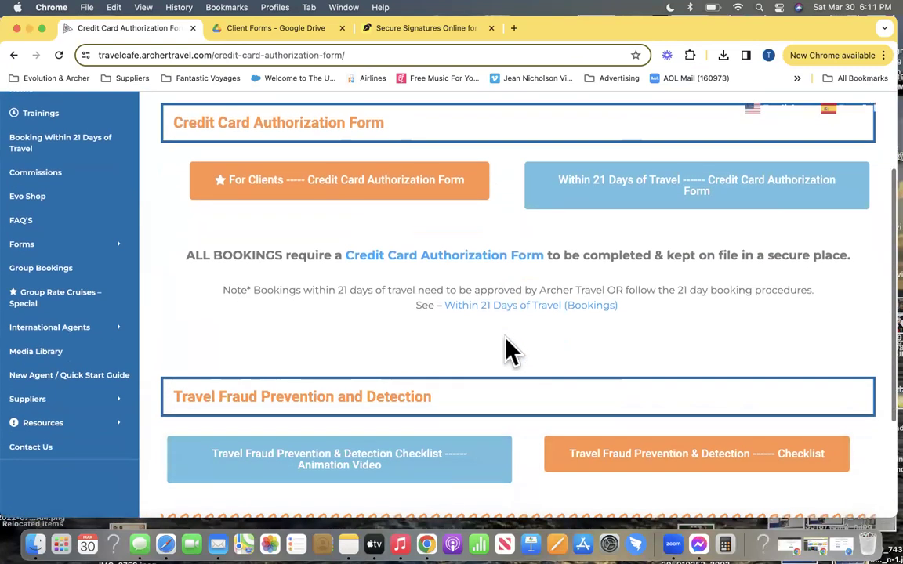
scroll(510, 351, up, 3)
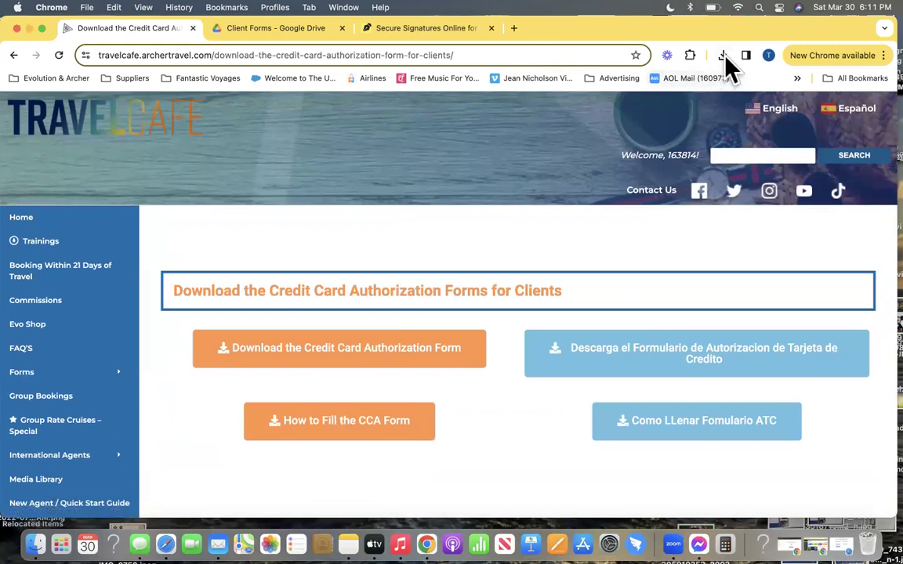
click(722, 55)
Review the downloaded Credit Card Authorization Form PDF, then return to the Client Forms Drive folder
click(660, 114)
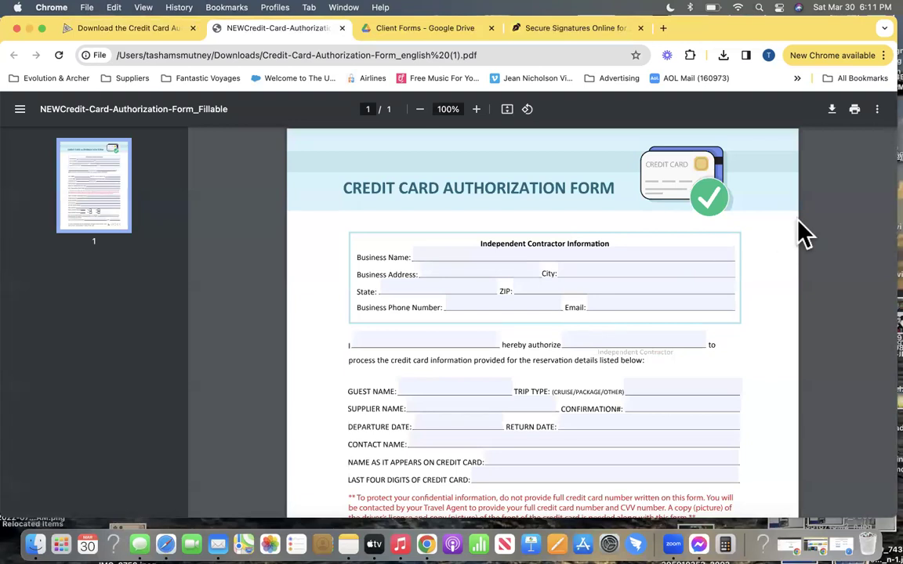
scroll(674, 266, down, 5)
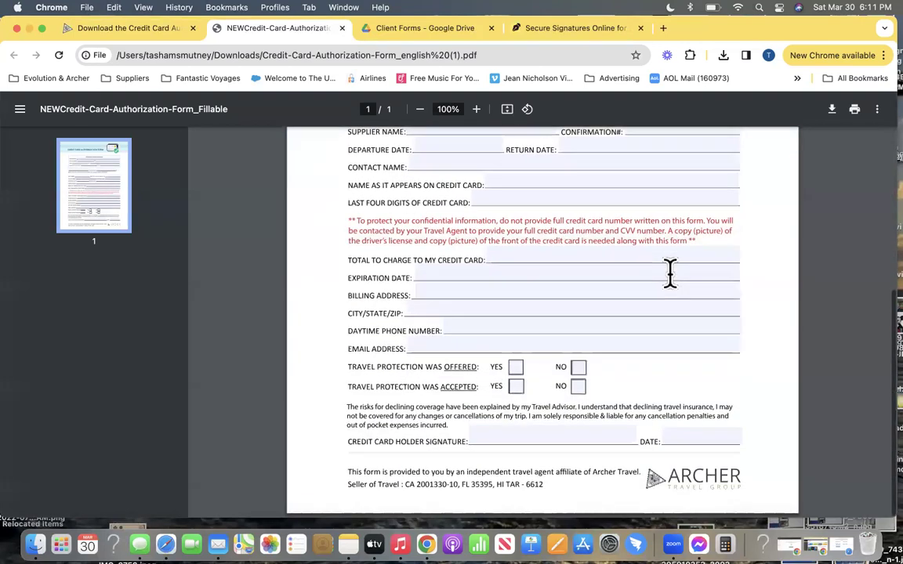
scroll(670, 273, up, 5)
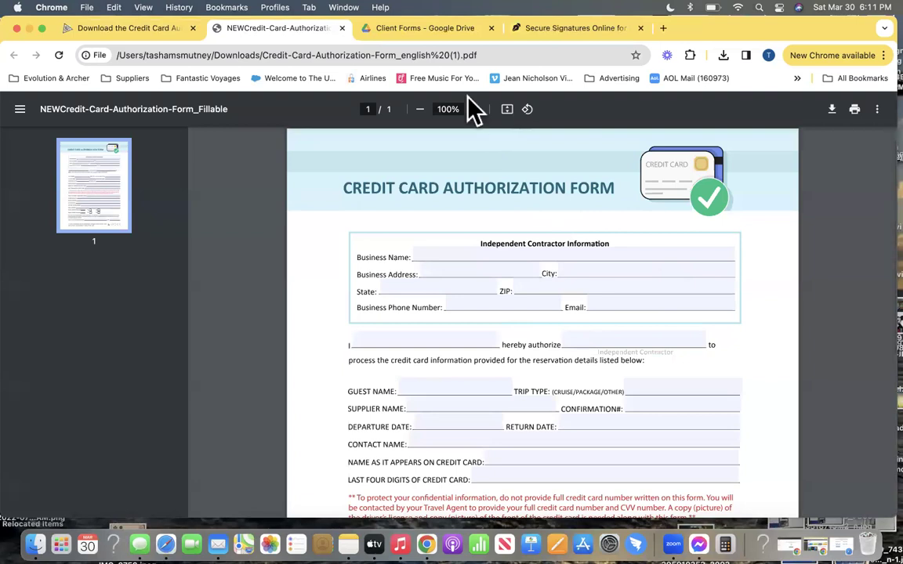
click(449, 27)
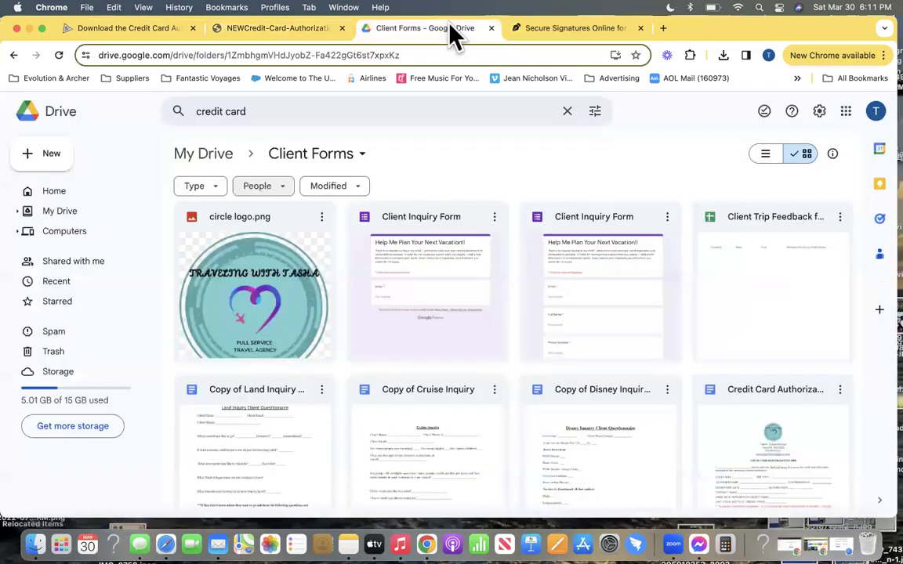
Open the Credit-Card-Authorization-Form_english (1) PDF from Client Forms with Google Docs
scroll(478, 303, down, 5)
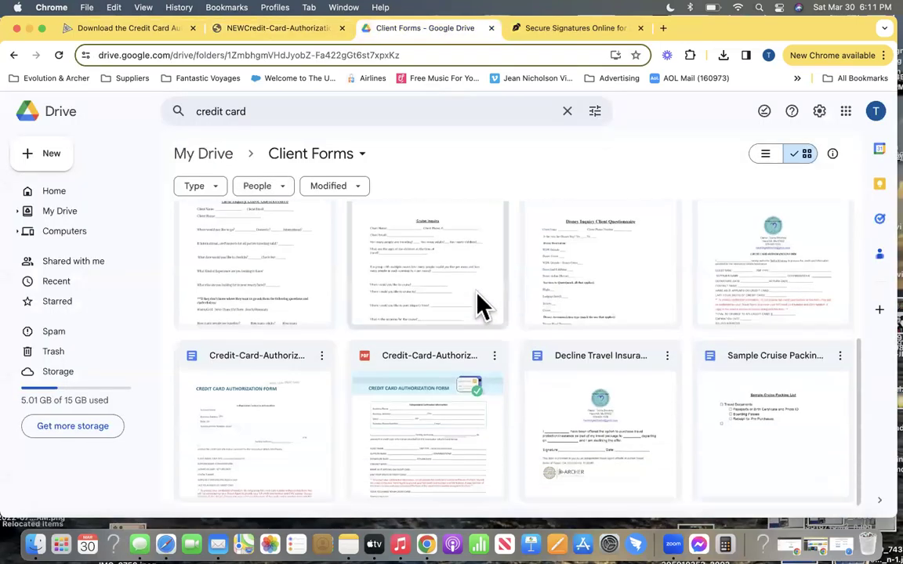
double_click(432, 360)
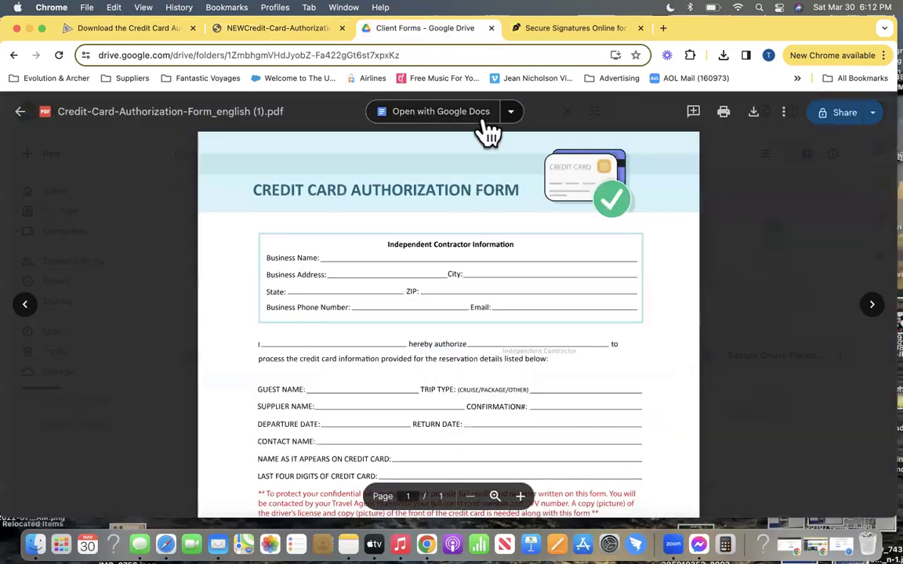
click(511, 114)
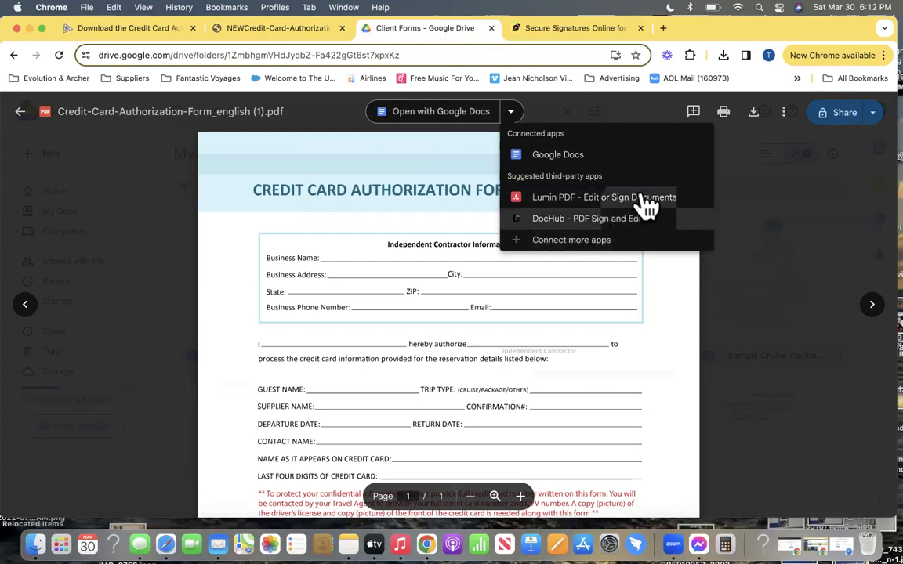
click(571, 174)
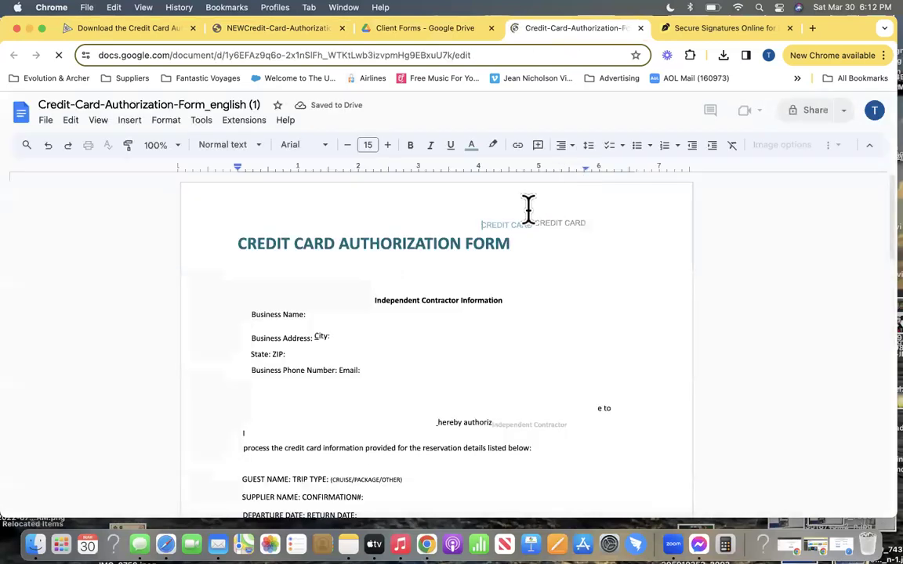
Delete the stray 'CREDIT CARD CREDIT CARD' line and center the form title
triple_click(511, 221)
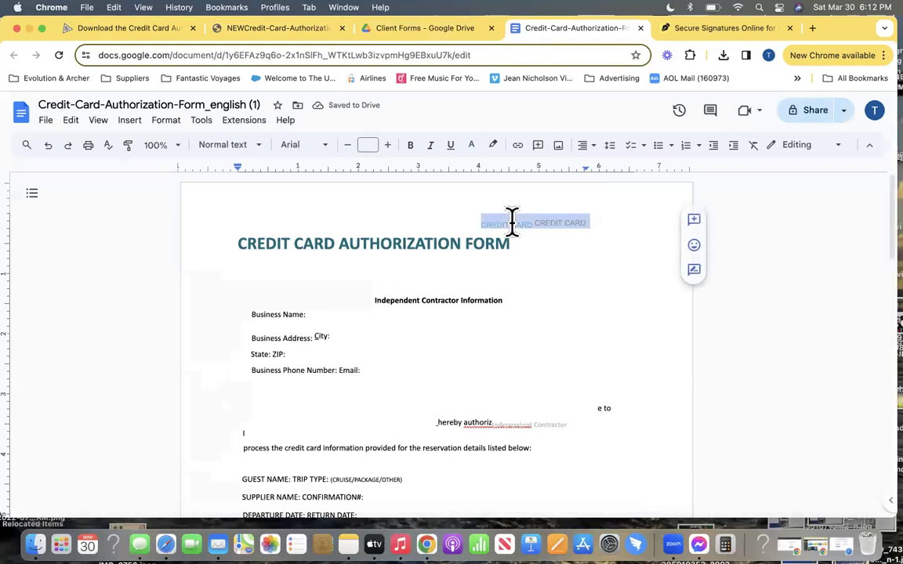
key(BackSpace)
click(373, 223)
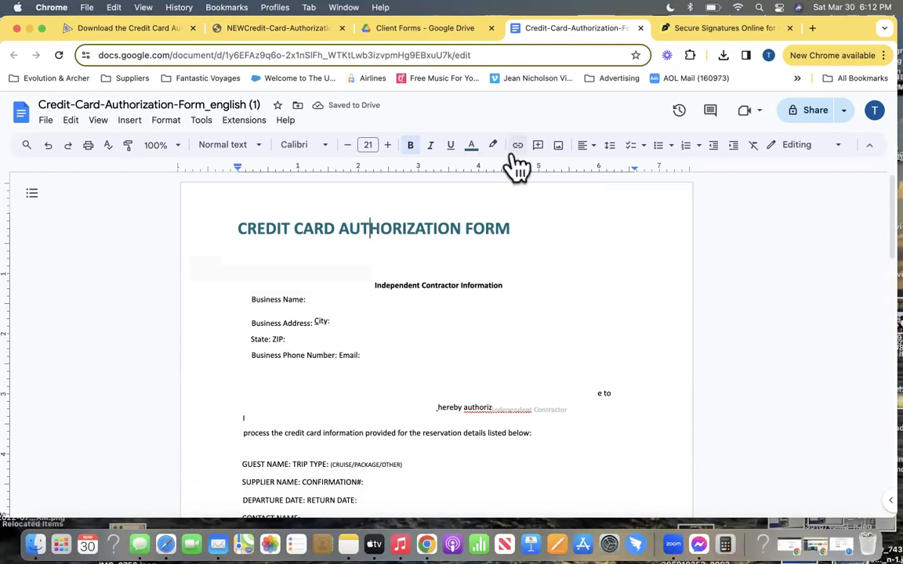
click(585, 151)
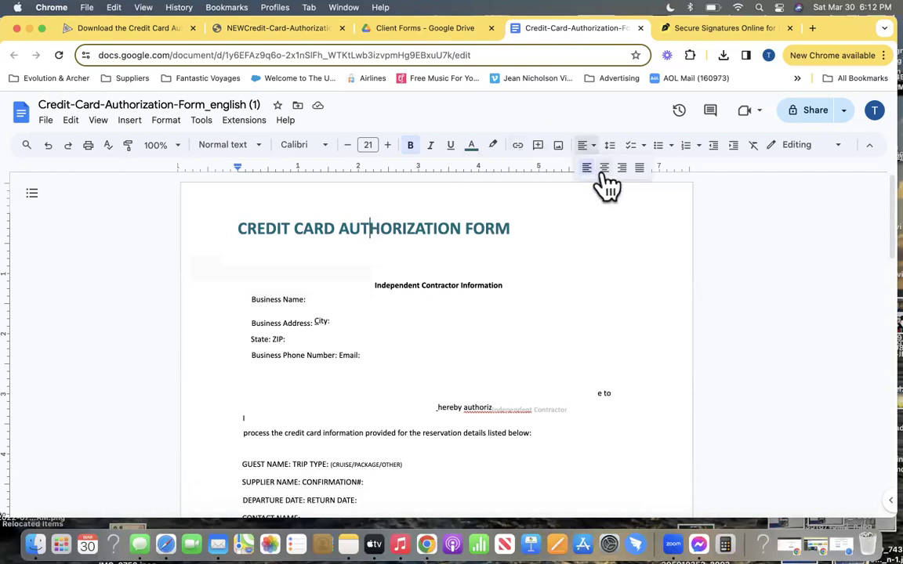
click(604, 169)
Add a blank line beneath the centered form title
click(464, 247)
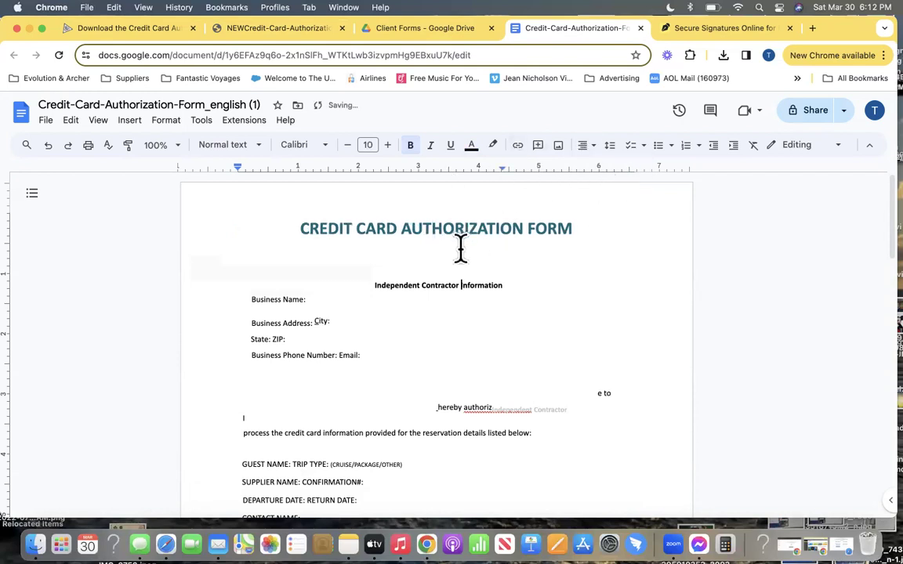
click(576, 227)
key(Return)
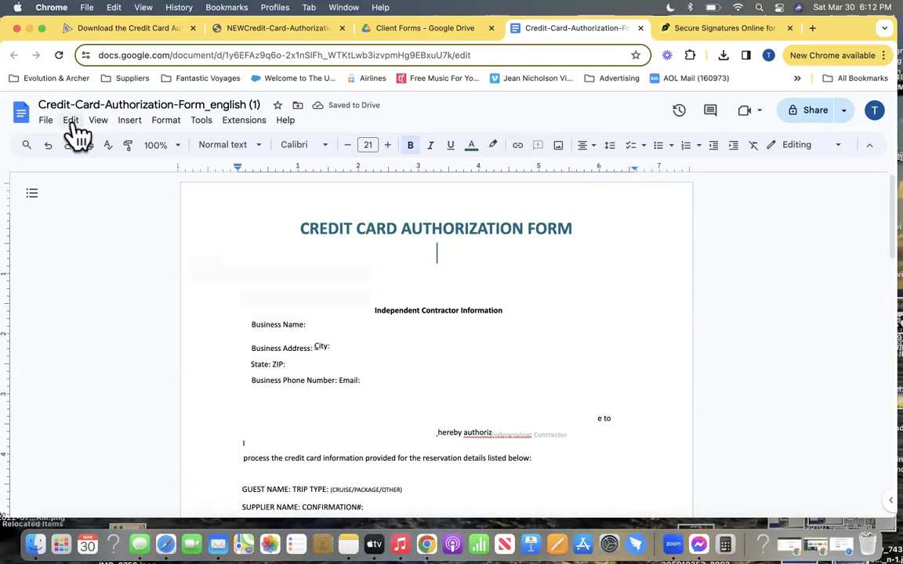
click(130, 120)
Insert circle logo.png from Drive below the title and shrink it to a small badge
mouse_move(157, 155)
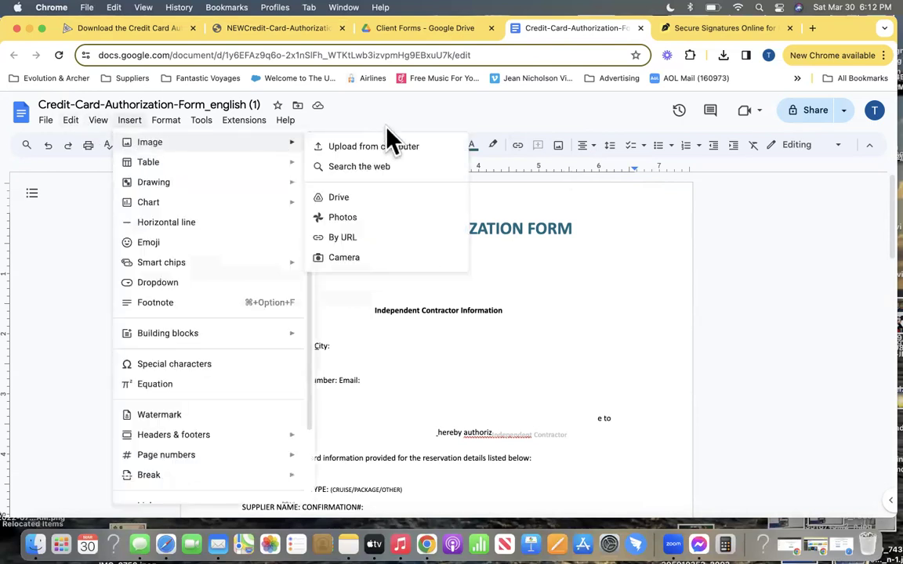
click(345, 202)
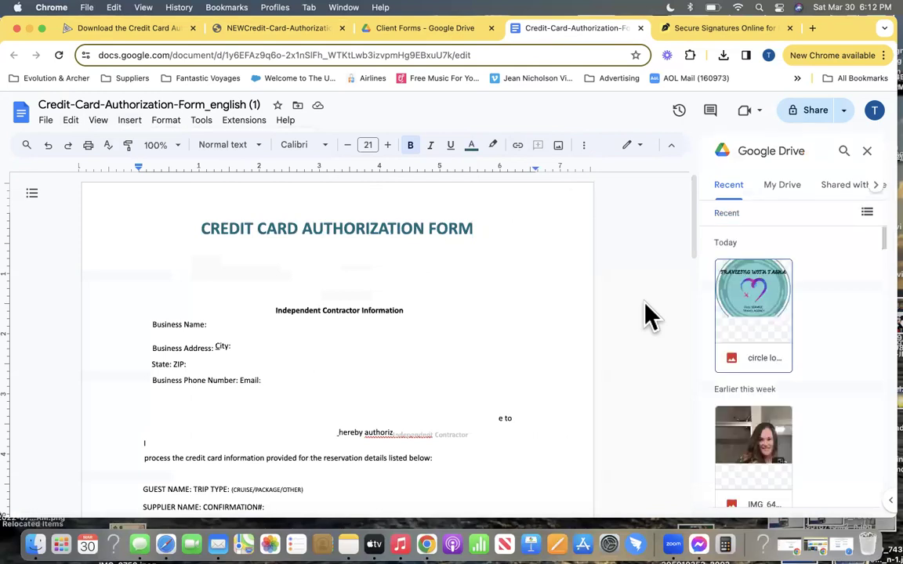
click(776, 301)
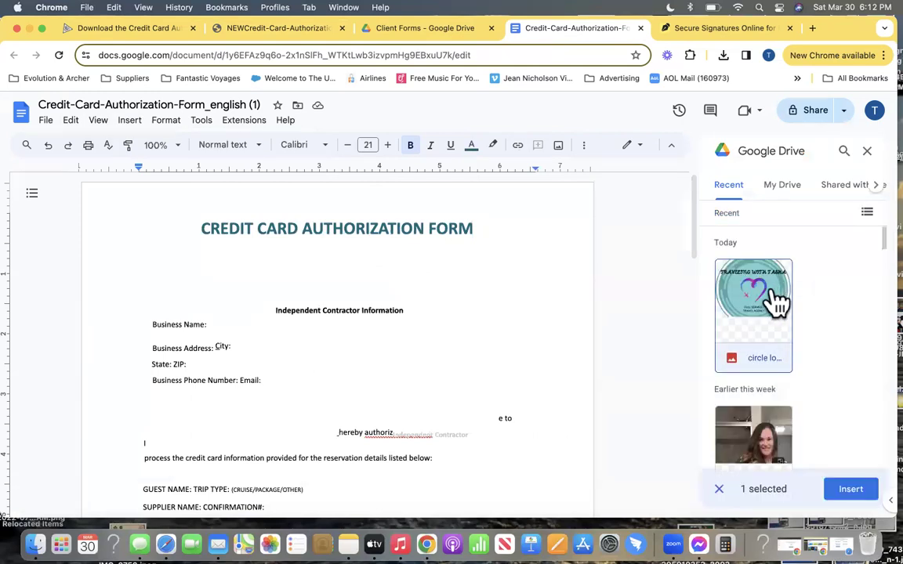
click(853, 494)
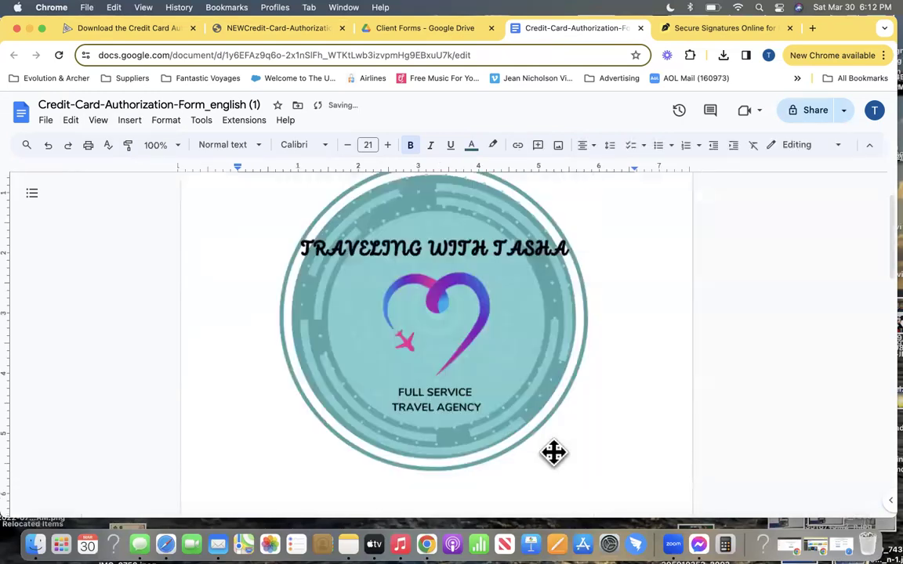
click(515, 397)
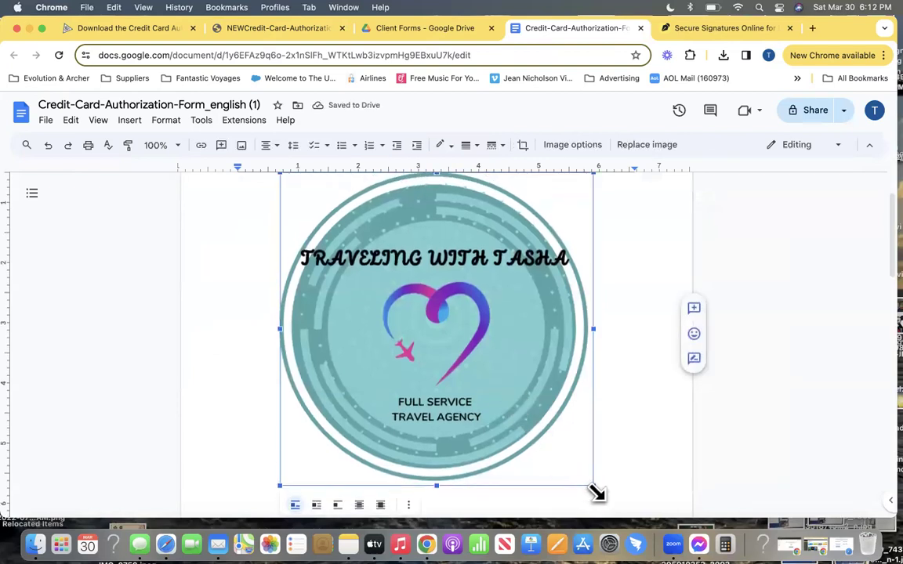
drag(586, 480, 295, 239)
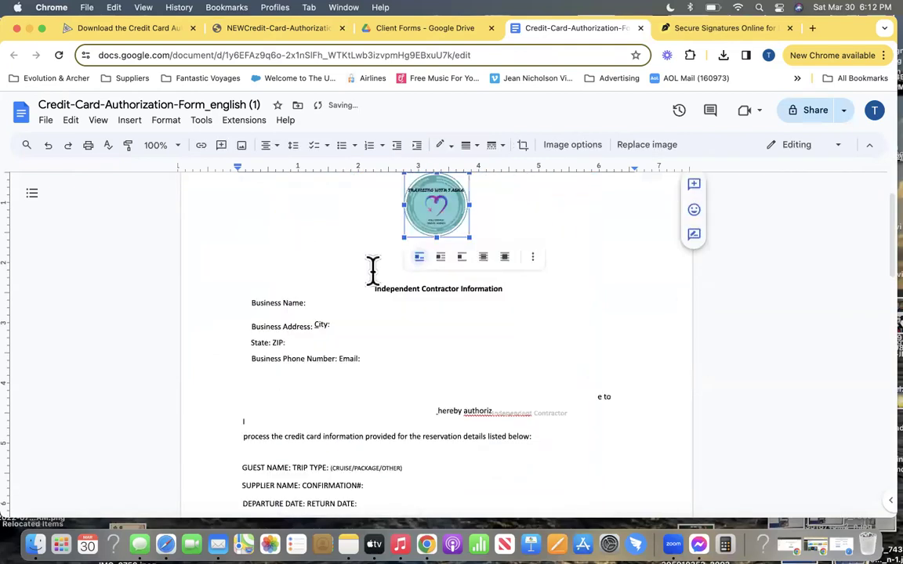
click(518, 378)
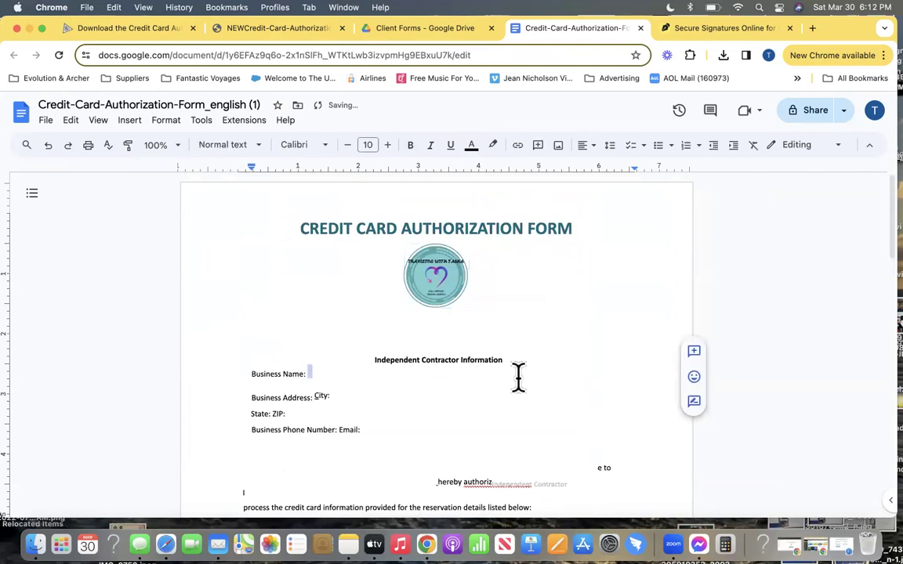
Put the Independent Contractor Information heading back on its own centered line below the logo
click(456, 354)
click(371, 363)
key(BackSpace)
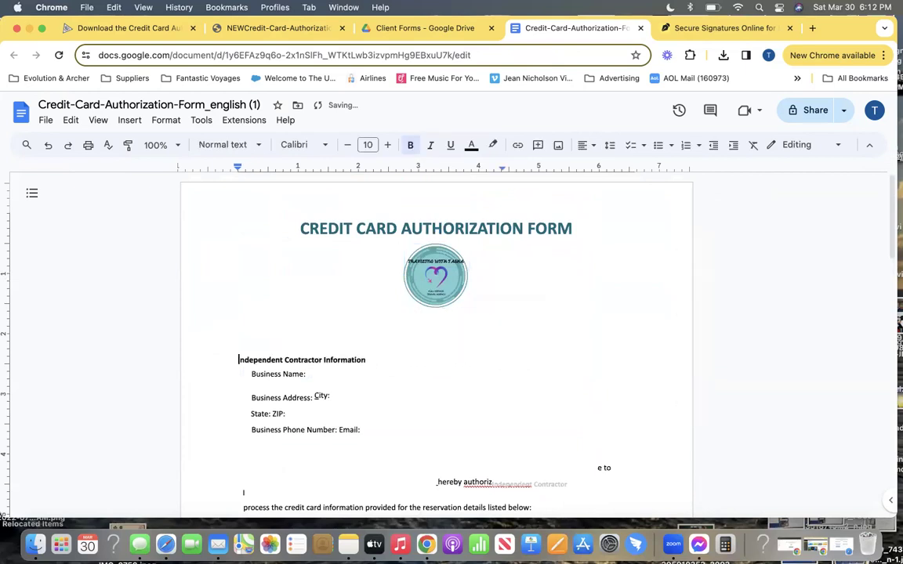
key(BackSpace)
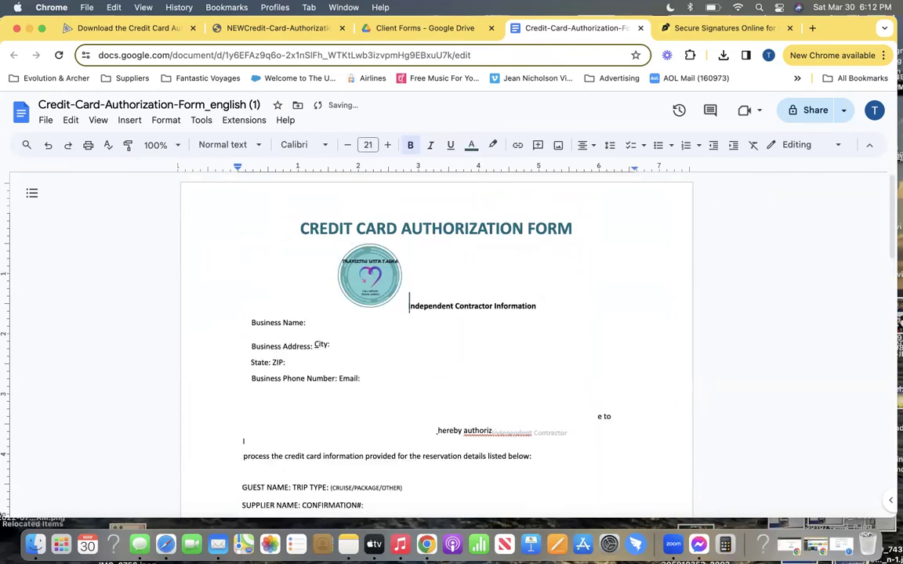
key(Return)
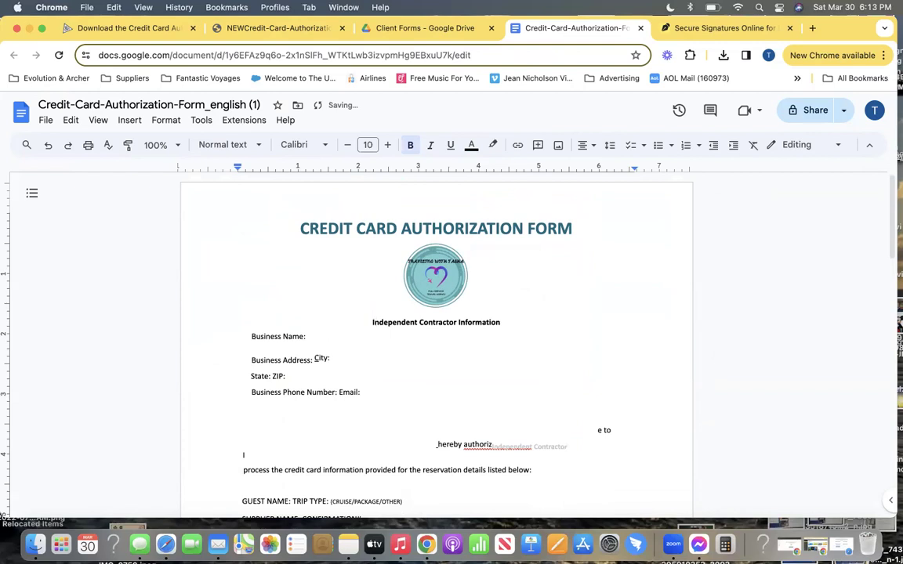
Enter the agency's city after the City: label in the Independent Contractor section
click(310, 337)
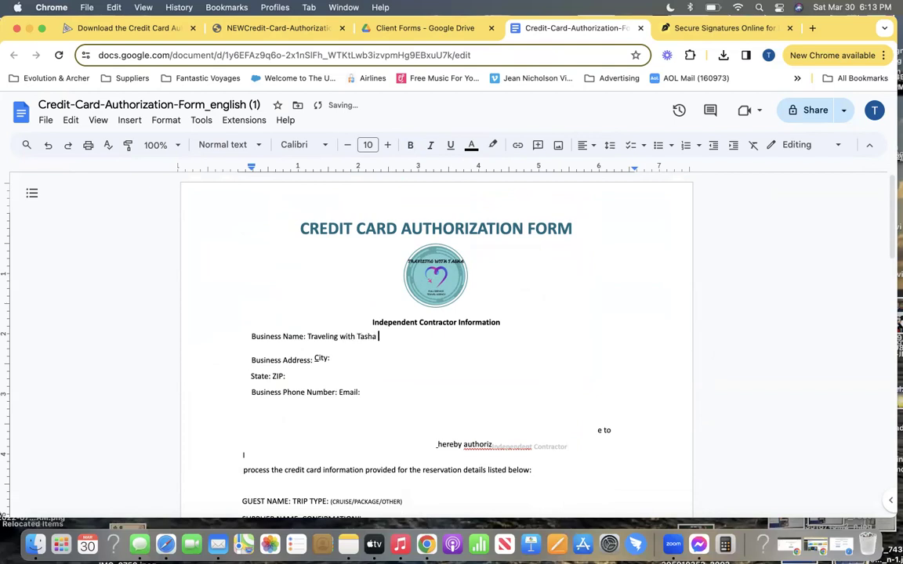
click(314, 359)
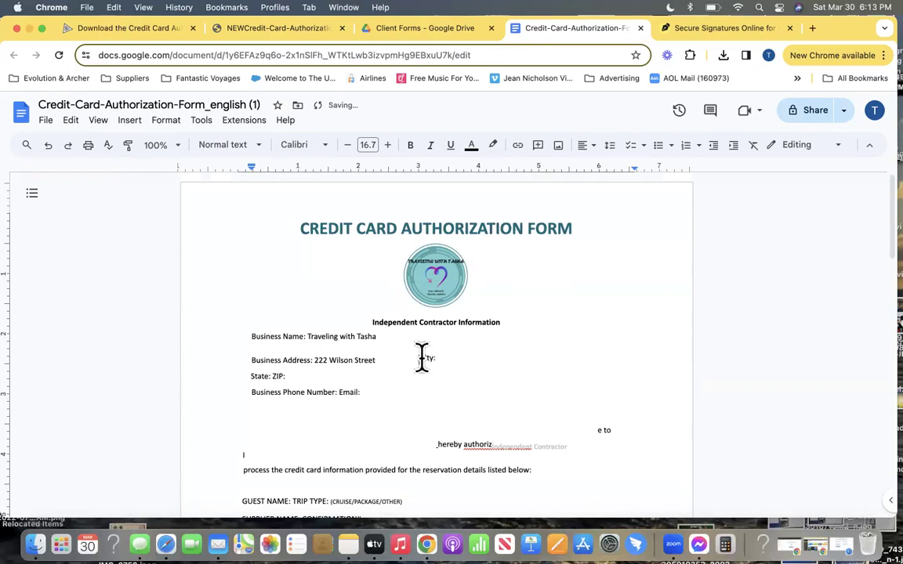
click(448, 359)
text(Haverhill)
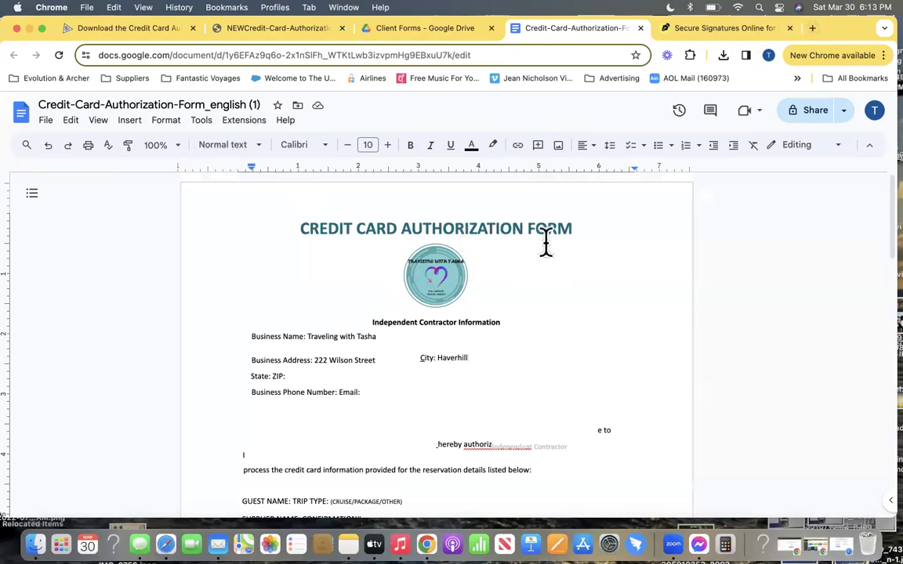
Load canva.com in a new tab and create a blank Facebook Post (Landscape) design
click(812, 29)
click(371, 55)
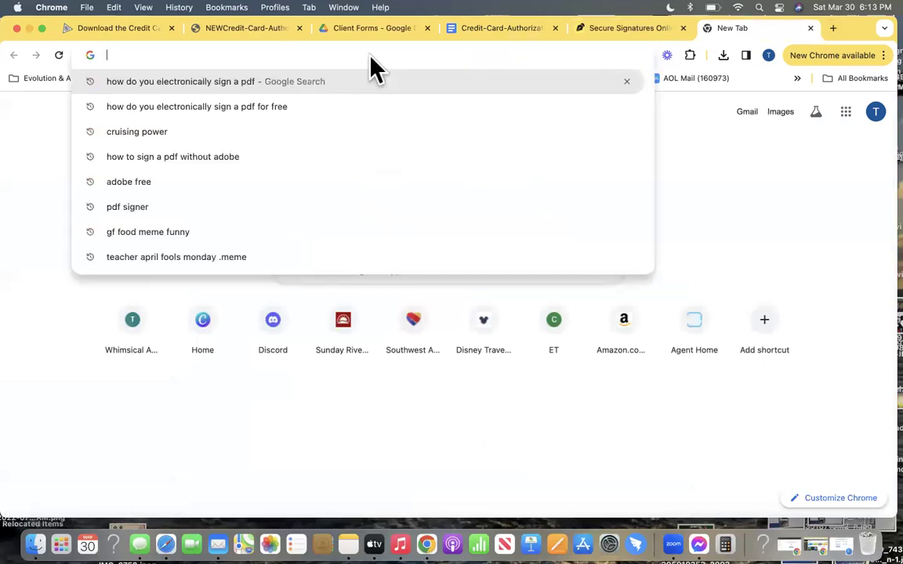
text(canva.com)
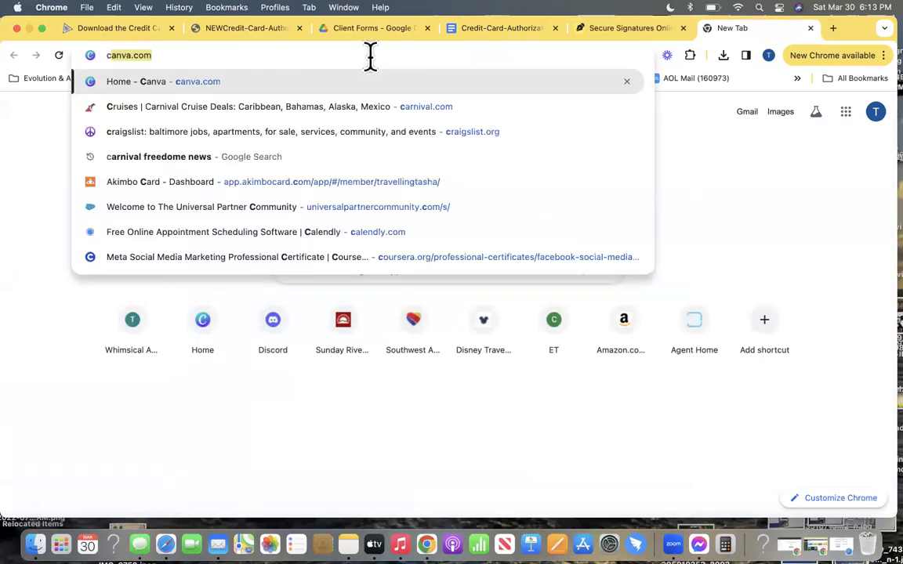
key(Return)
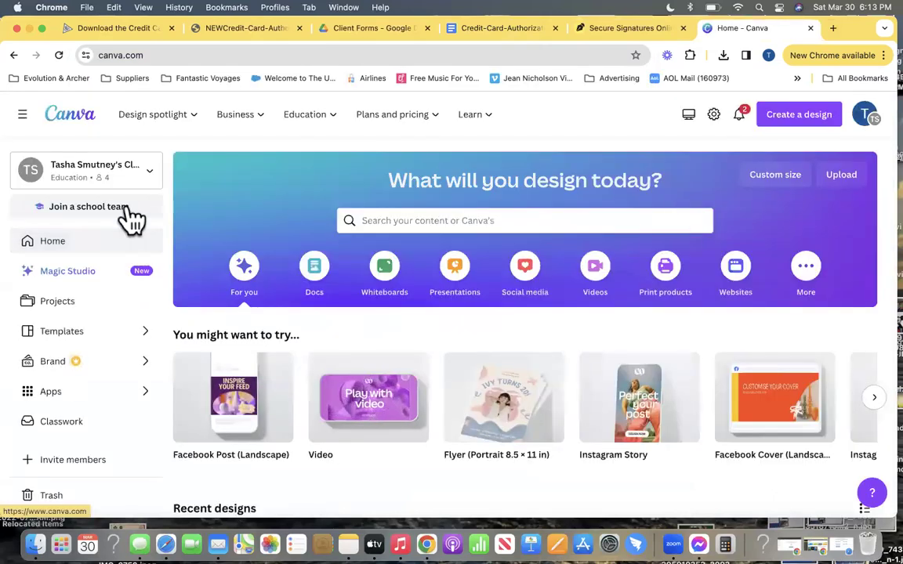
scroll(428, 399, down, 3)
scroll(439, 379, up, 5)
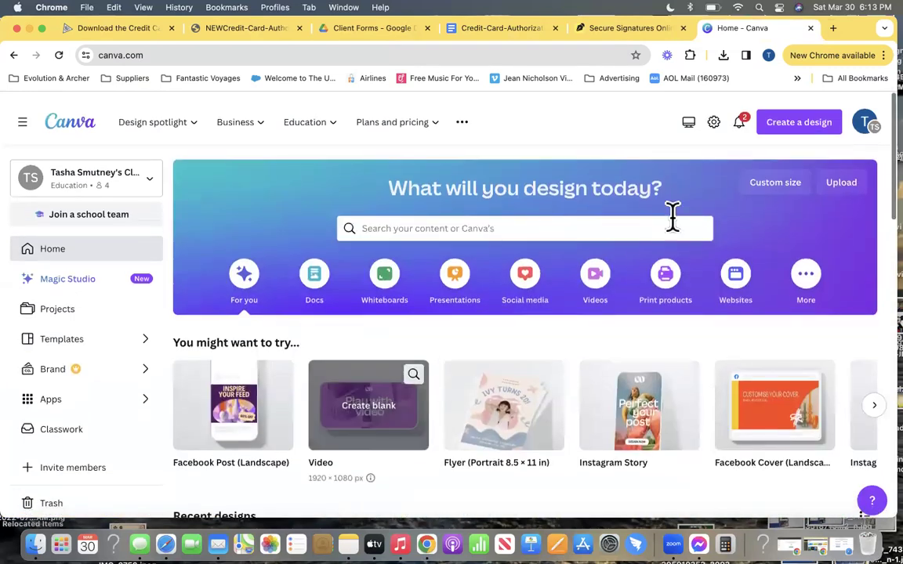
click(804, 114)
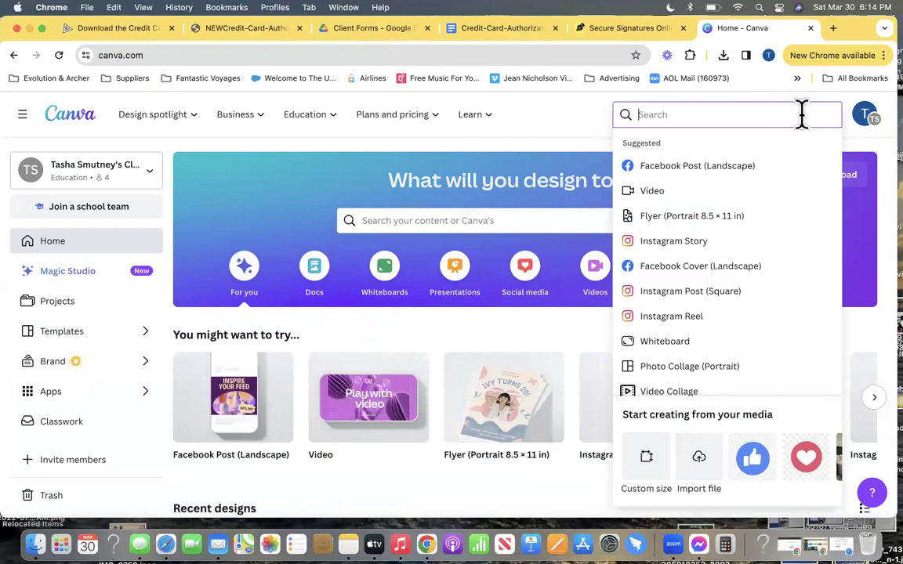
click(721, 177)
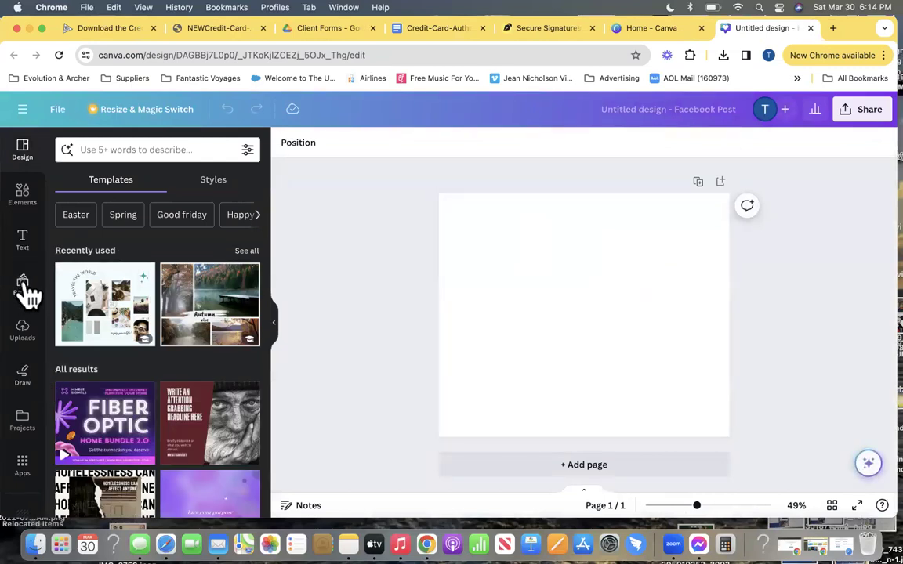
Move the uploaded circle logo to the page's top-left corner and shrink it to a small badge
drag(54, 17, 560, 278)
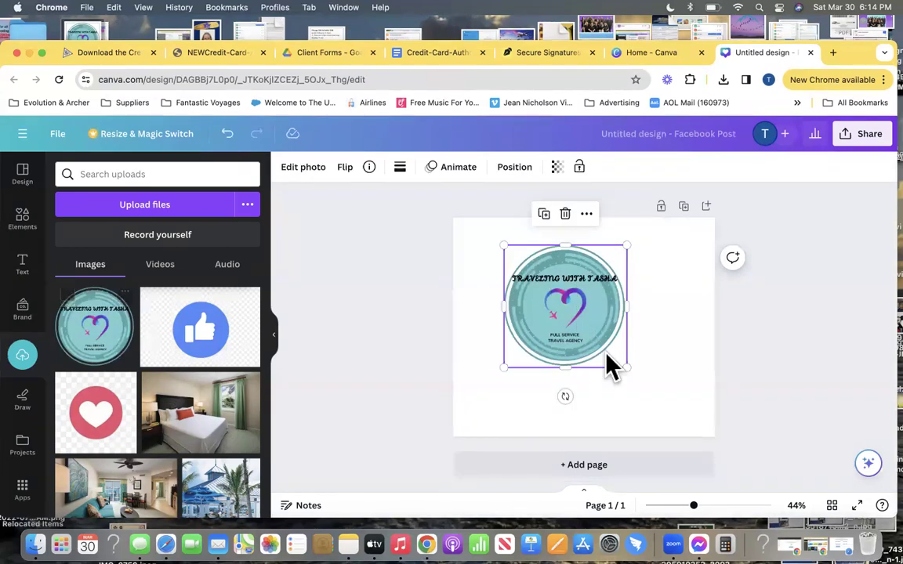
drag(584, 329, 536, 294)
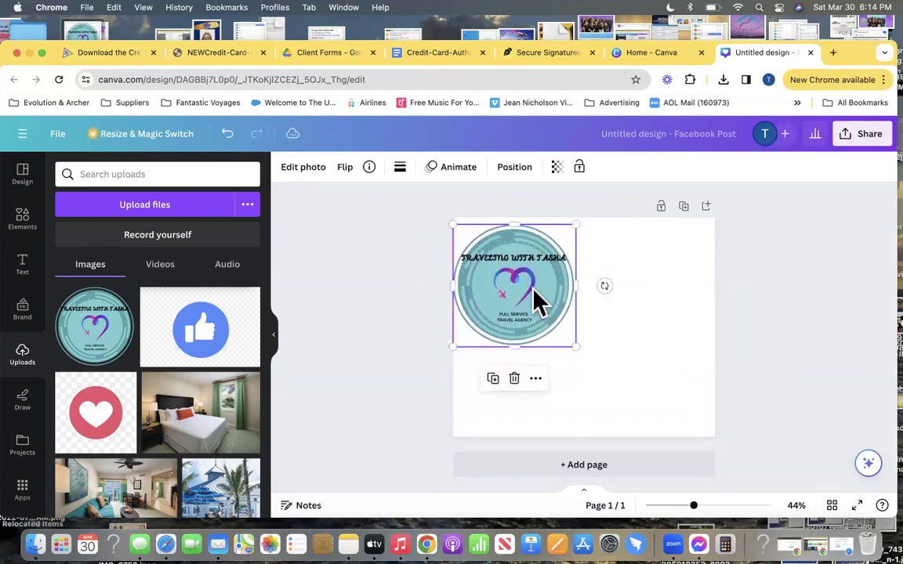
drag(566, 334, 517, 279)
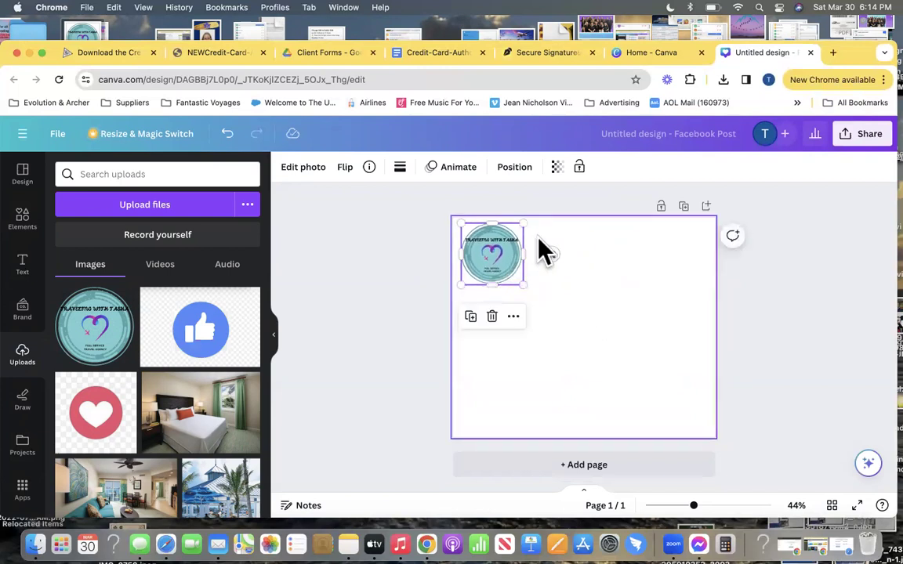
click(539, 233)
Add a subheading text box at the top of the page and widen it toward the right edge
click(24, 265)
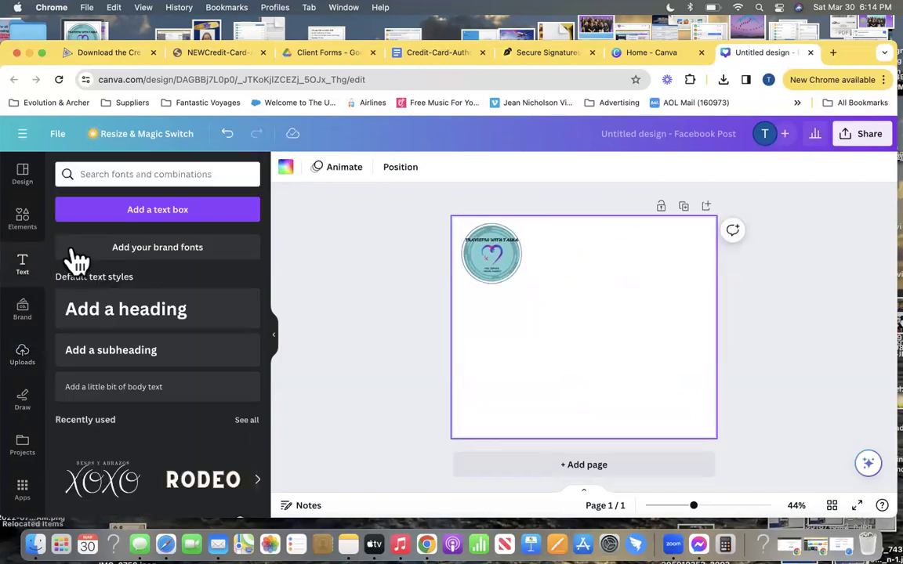
click(160, 355)
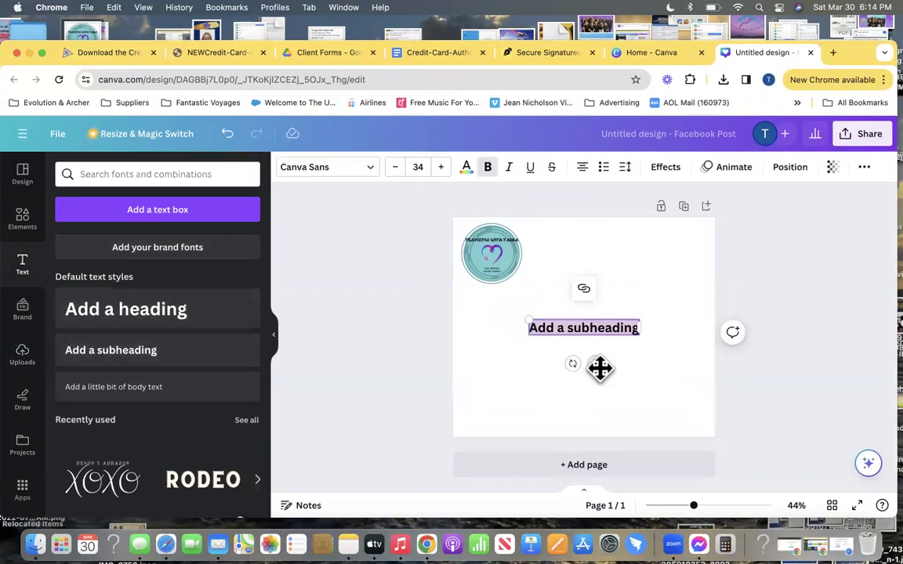
drag(602, 366, 601, 276)
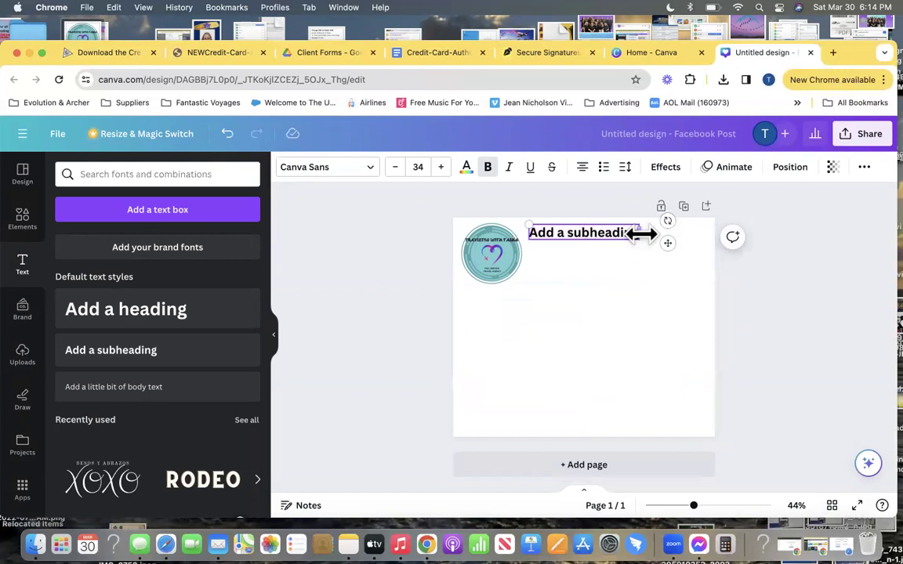
drag(641, 234, 703, 239)
double_click(619, 232)
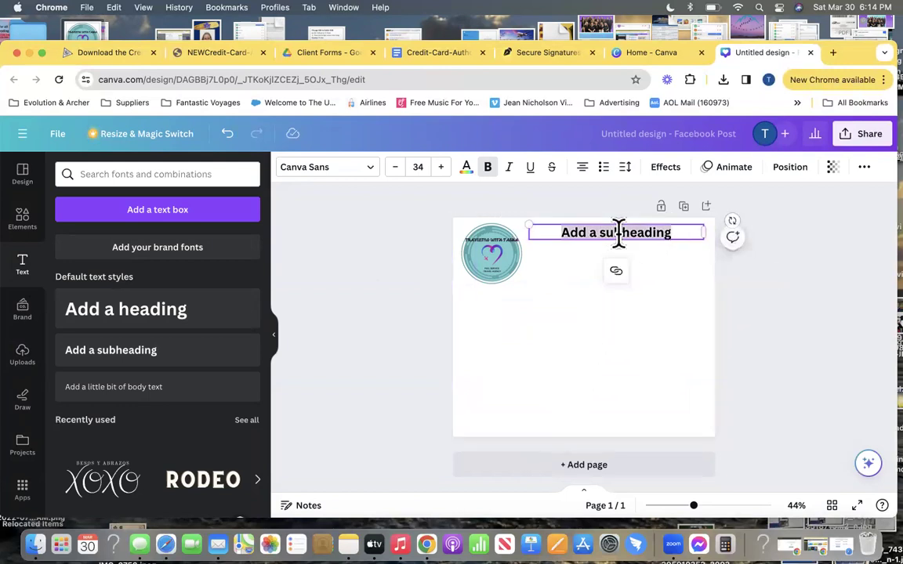
Type the agency name as the first letterhead line and reduce the font size to 25
text(Tr)
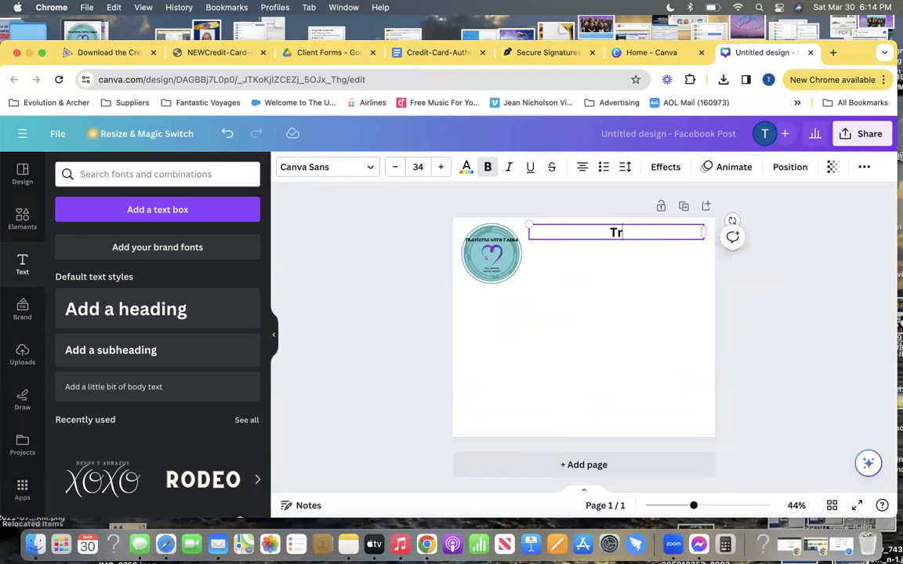
text(aveling With TGash)
key(BackSpace)
key(BackSpace)
key(BackSpace)
key(BackSpace)
text(asha)
key(Return)
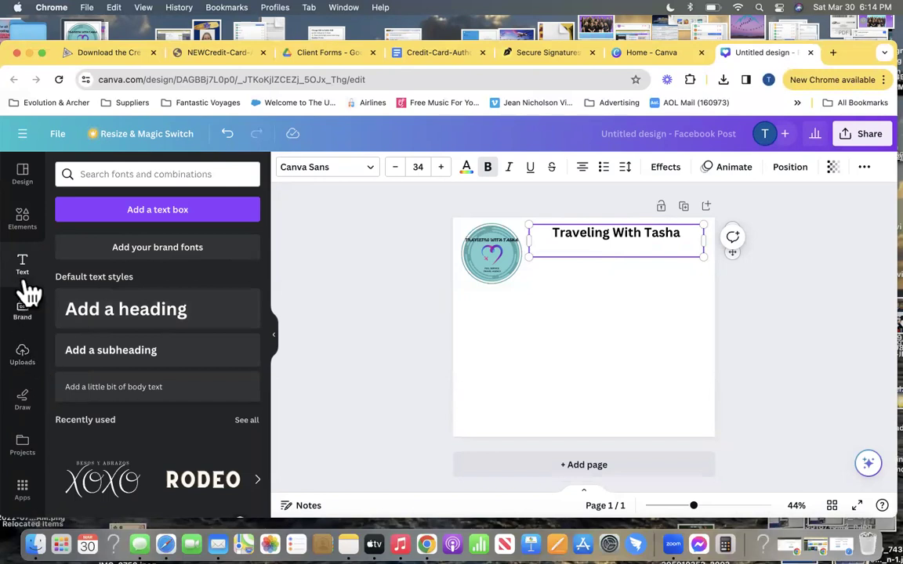
click(399, 173)
click(399, 173)
click(399, 173)
click(399, 173)
click(398, 174)
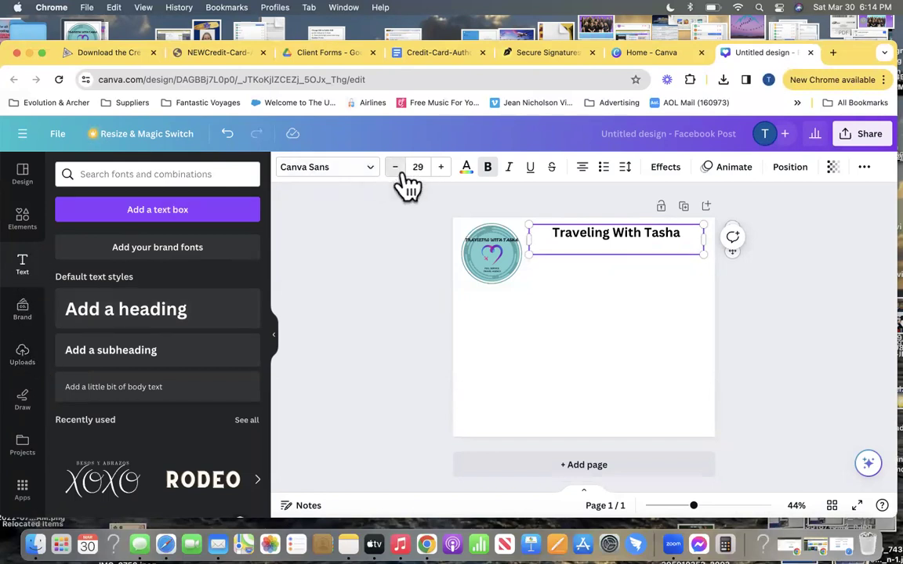
click(397, 174)
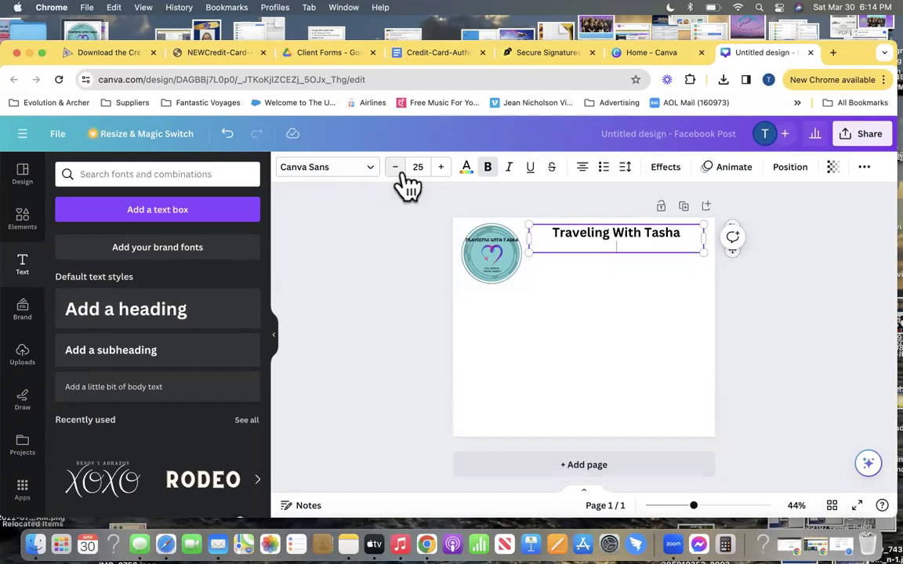
Add the street address, city and ZIP, phone number and Gmail address on separate lines
key(Return)
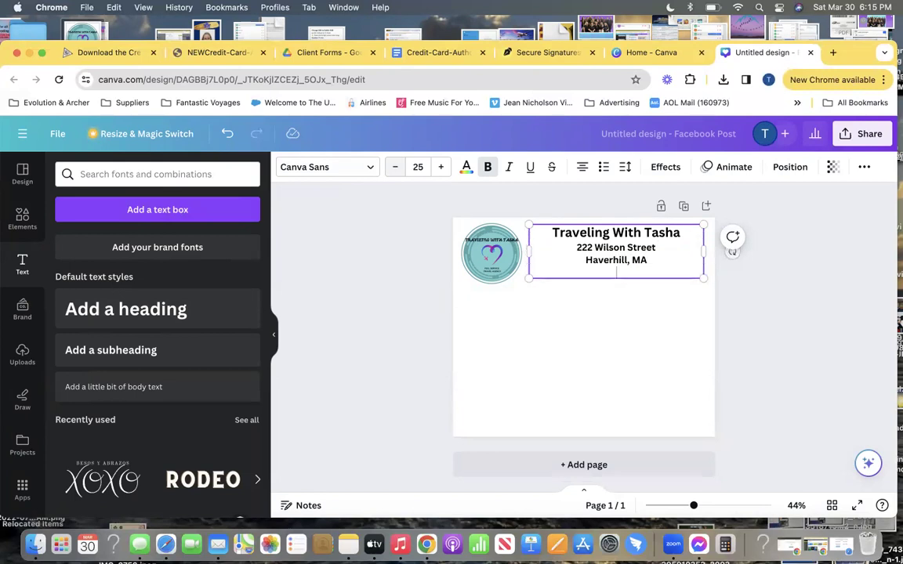
text(01832)
key(Return)
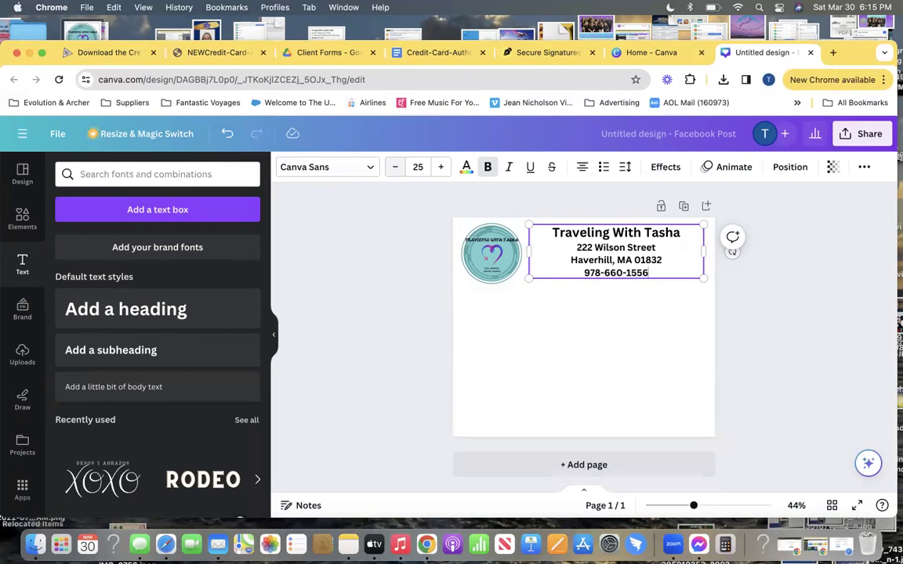
key(Return)
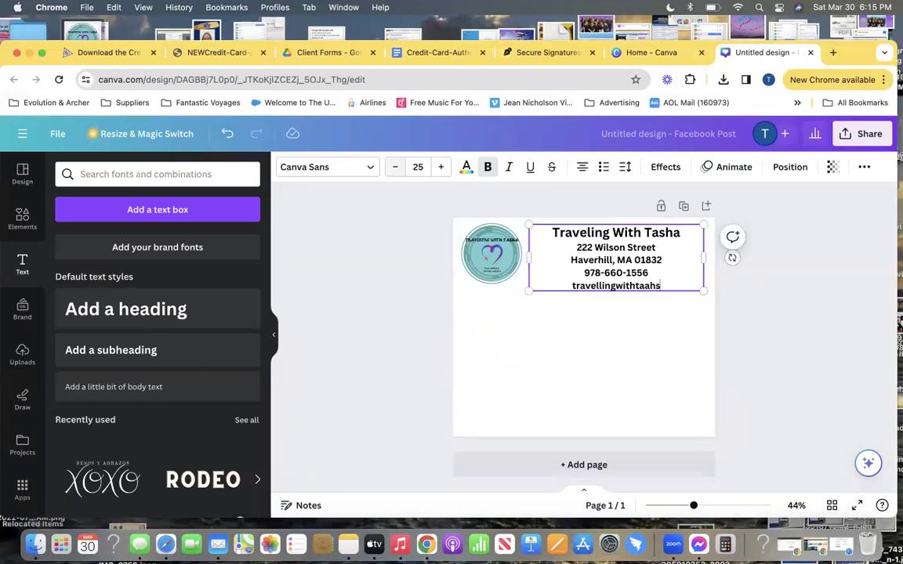
text(@gmail.com)
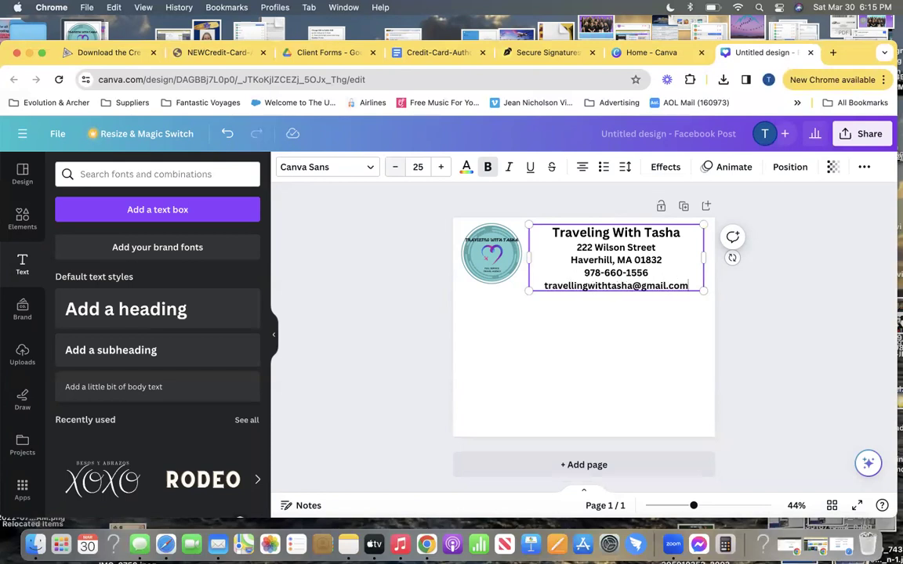
click(512, 267)
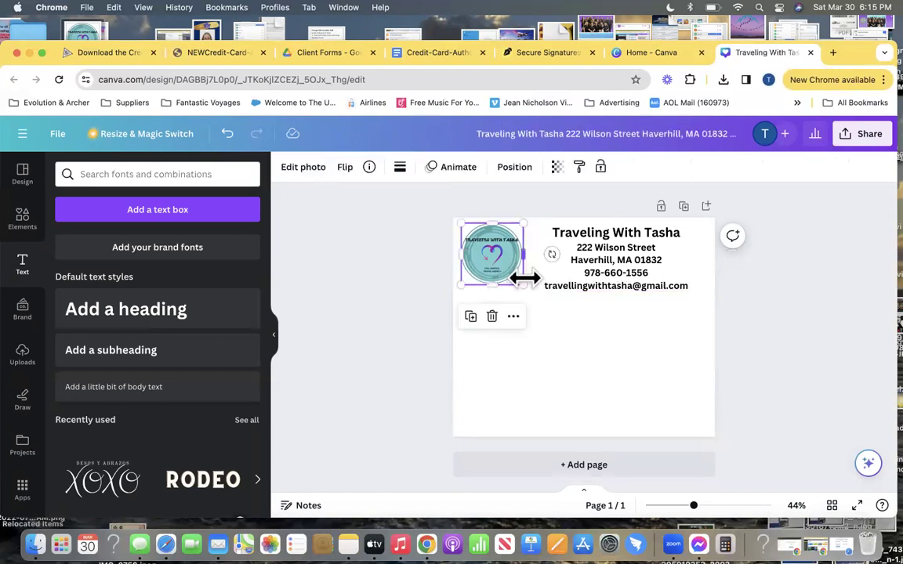
Enlarge the logo to 285 by 285 and add a line for the owner's full name under the agency name
mouse_move(523, 283)
mouse_down()
mouse_move(551, 298)
mouse_move(518, 265)
mouse_up()
click(557, 336)
click(521, 275)
click(584, 263)
click(577, 247)
key(Return)
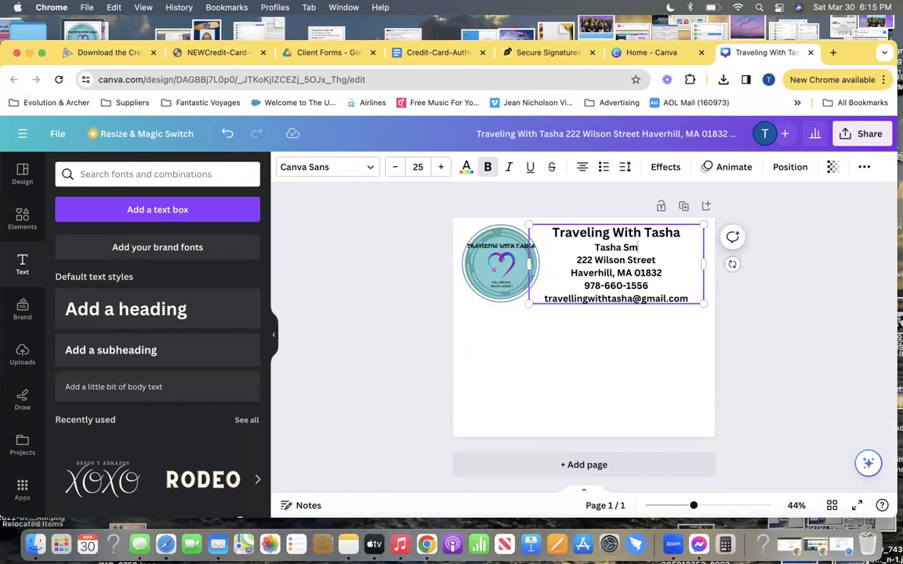
click(565, 353)
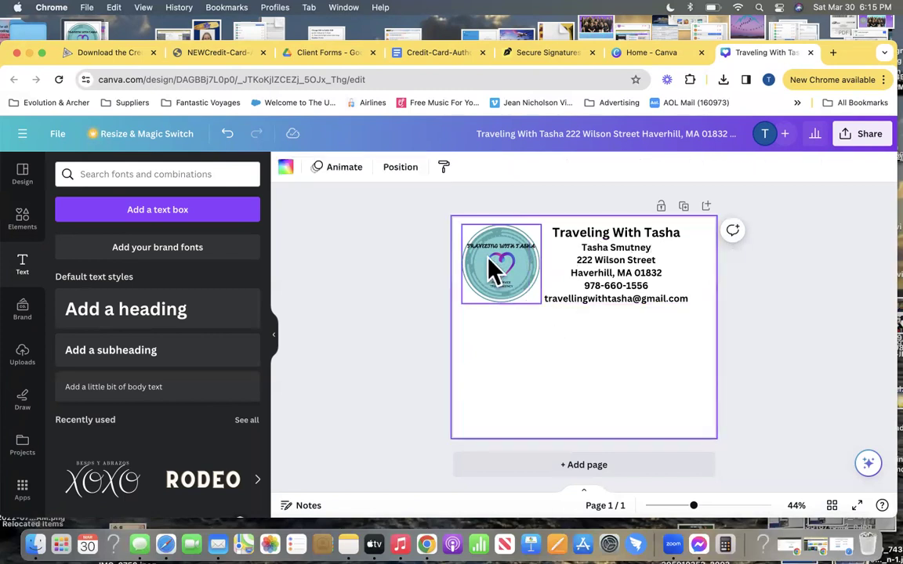
Enlarge the logo slightly more and nudge the contact text block a little to the right
click(492, 268)
drag(461, 305, 456, 308)
click(547, 378)
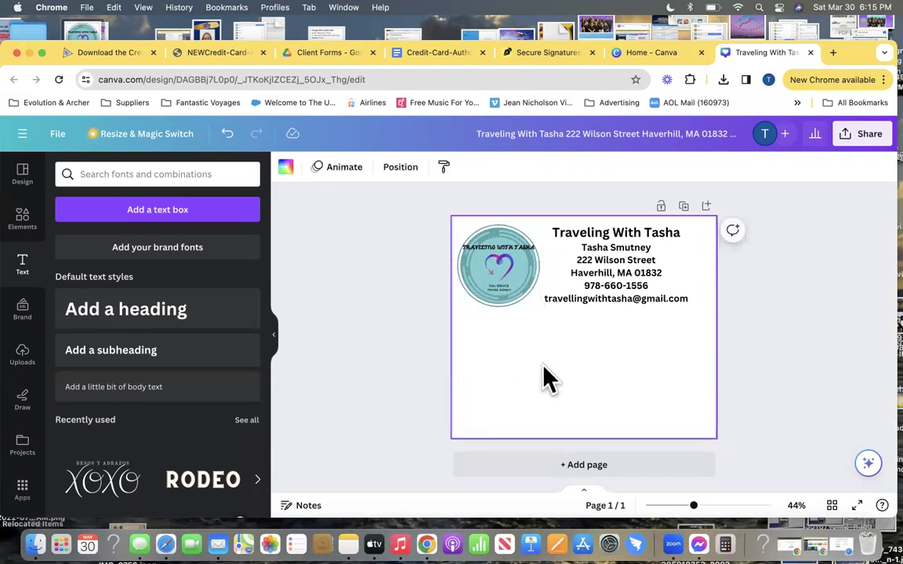
drag(655, 267, 663, 267)
click(767, 312)
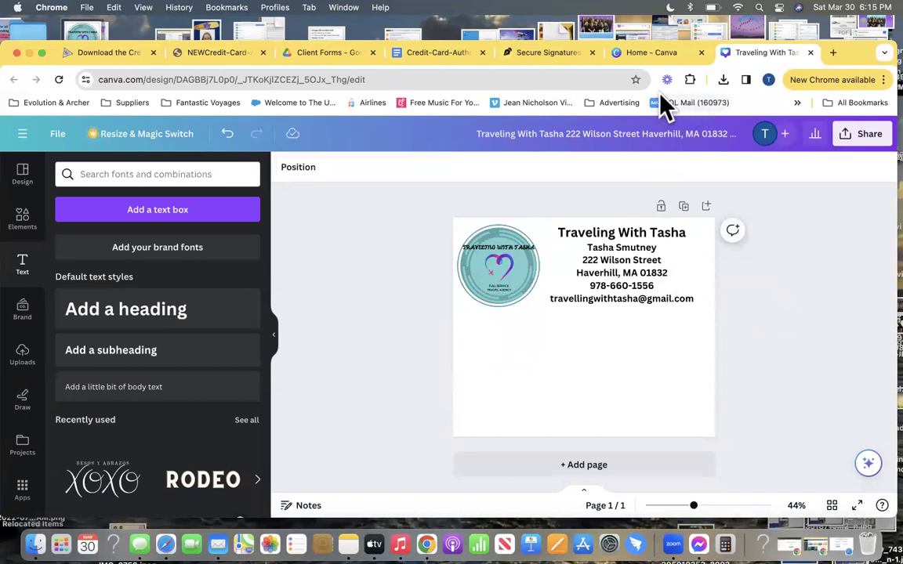
Download the agency letterhead design from Canva as a PNG and open it in Preview
click(419, 55)
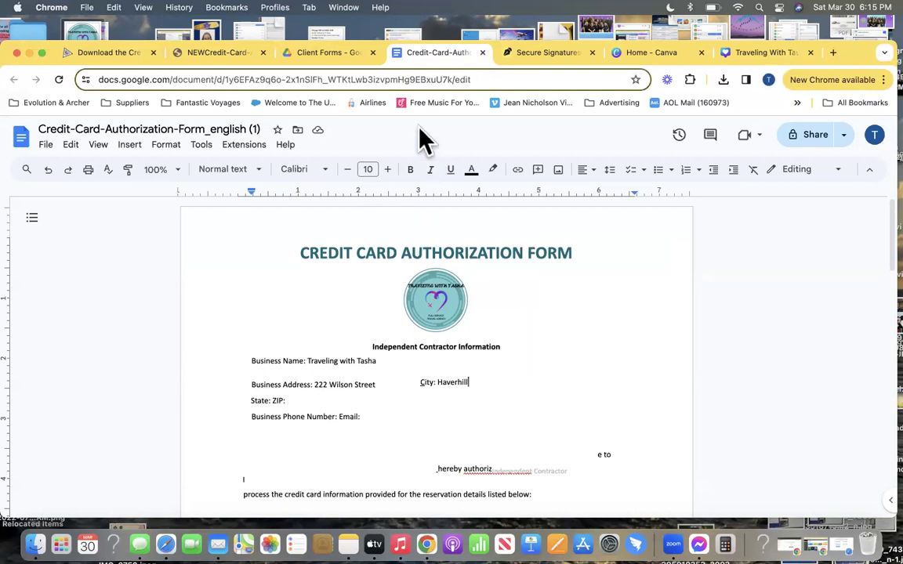
click(775, 55)
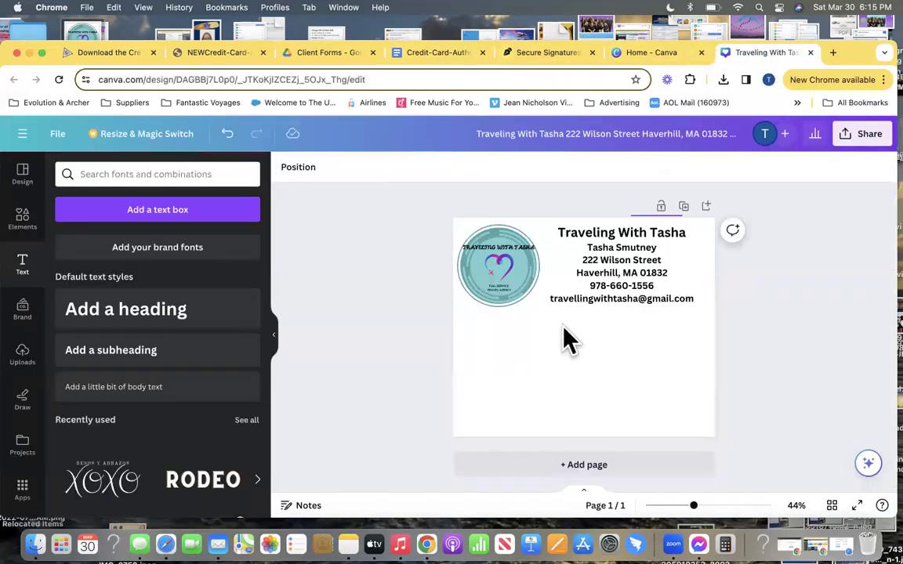
click(863, 141)
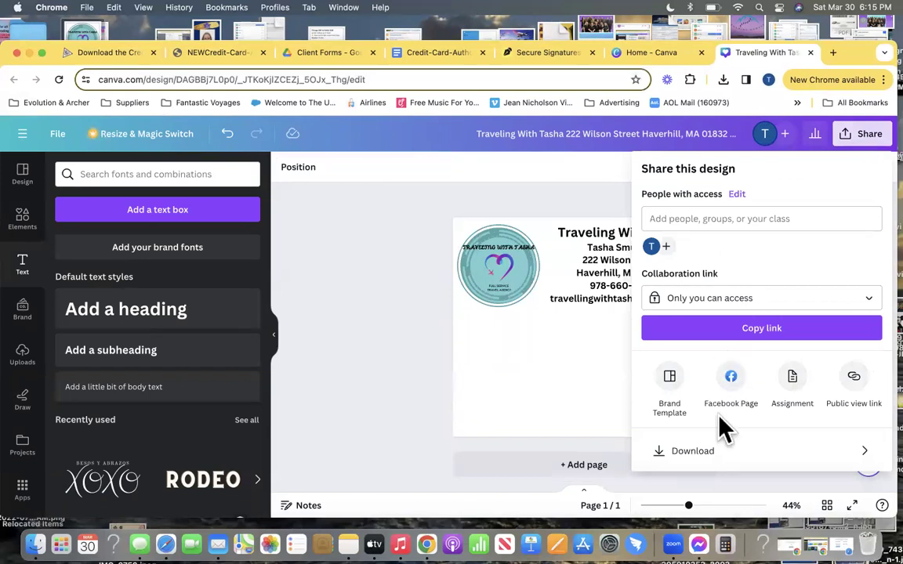
click(690, 452)
click(743, 372)
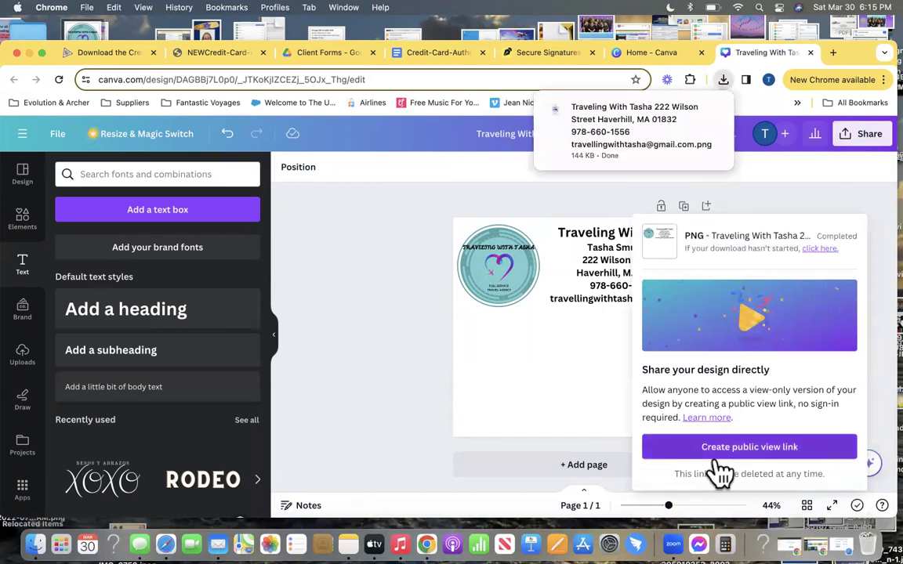
click(641, 134)
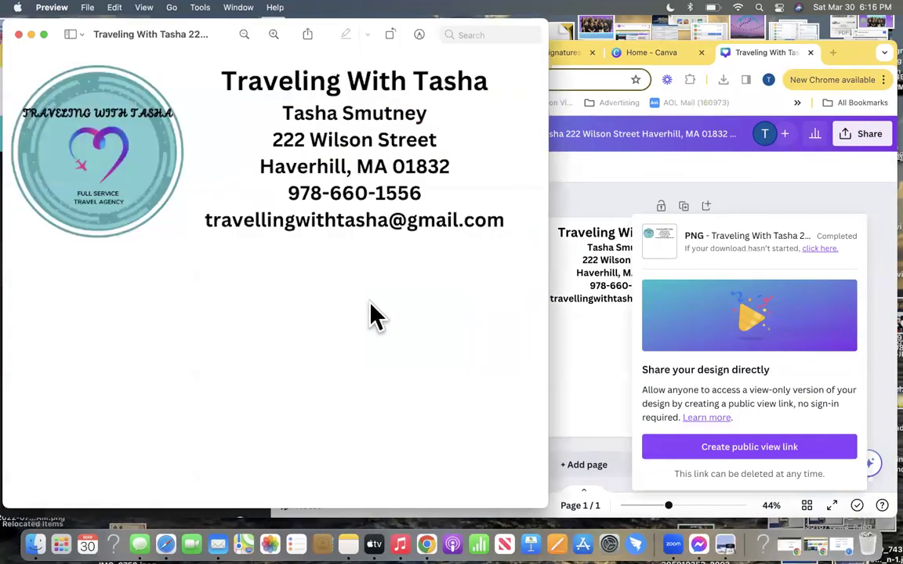
Screenshot the logo and contact block region with Cmd+Shift+4, then close Preview
key(super+shift+4)
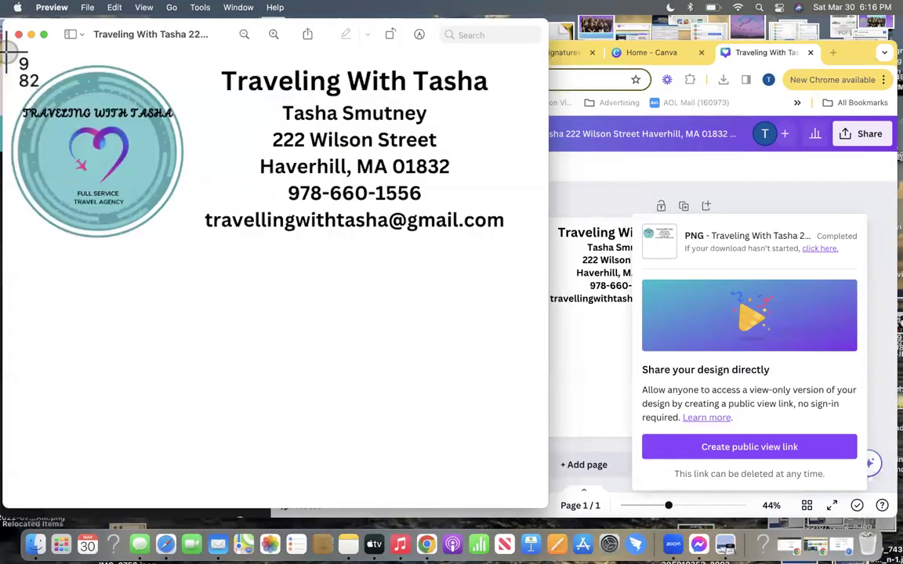
drag(2, 50, 549, 249)
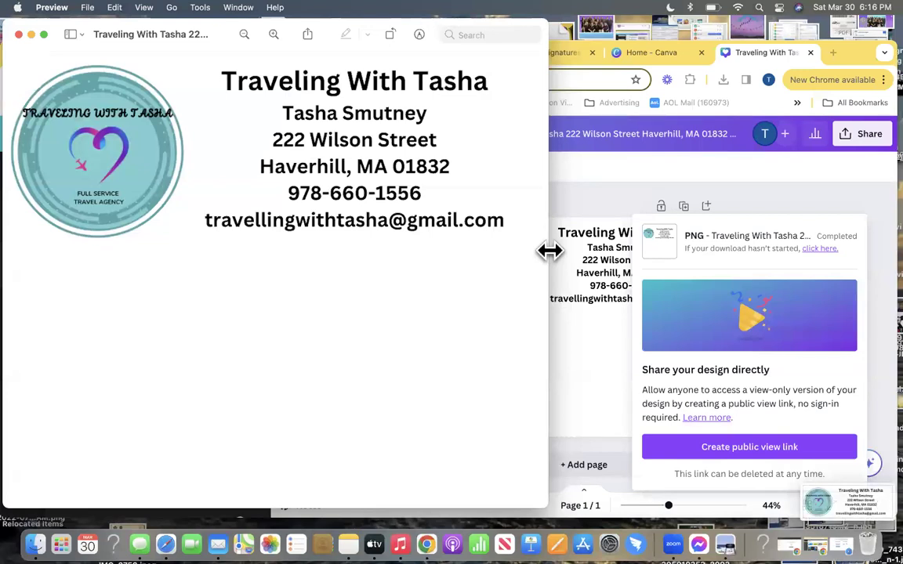
click(18, 35)
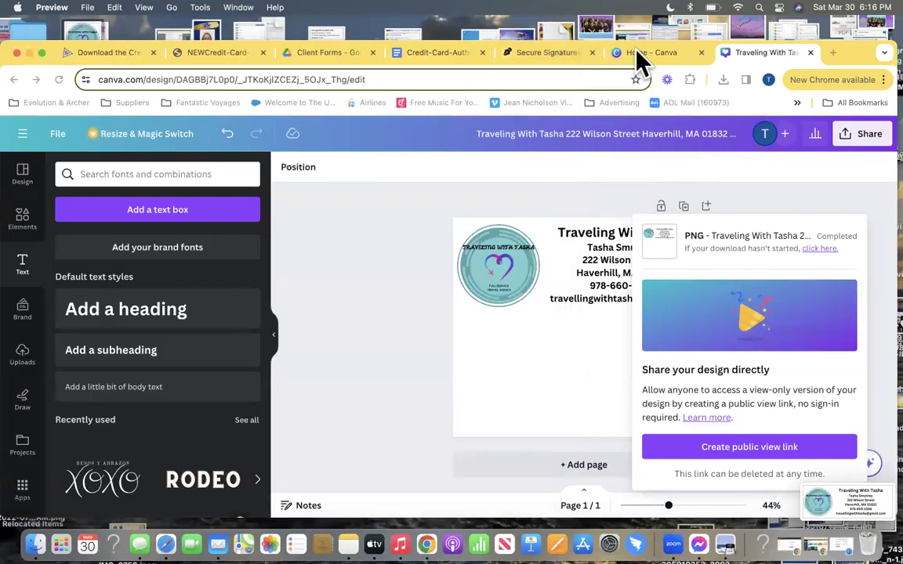
Delete the old logo and contractor info block beneath the form title in the Doc
click(448, 53)
click(435, 323)
key(Delete)
drag(381, 367, 250, 289)
key(Delete)
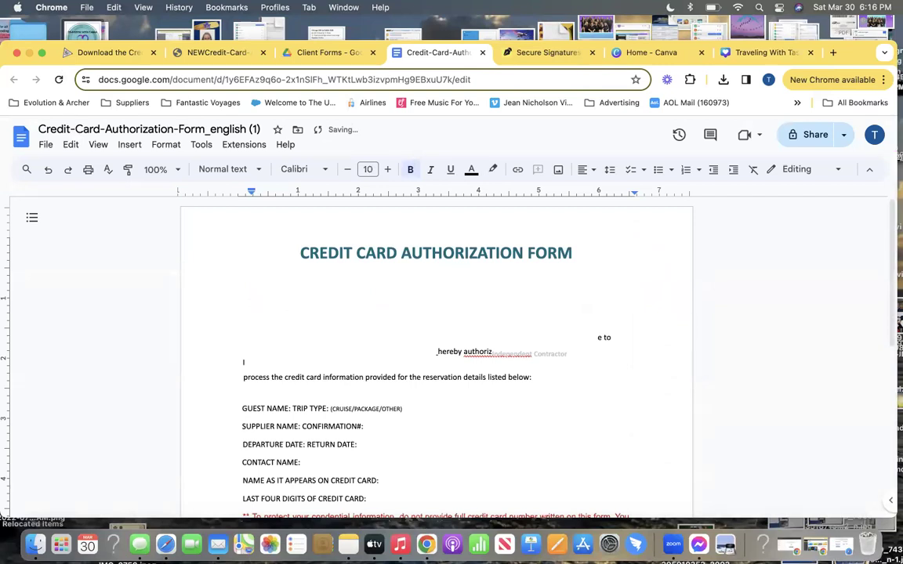
click(446, 275)
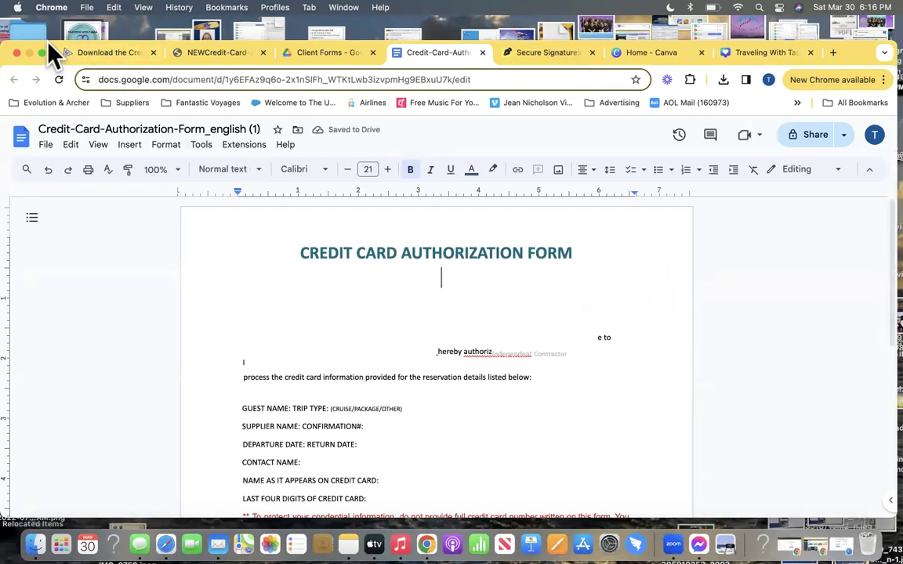
Drag the contact header screenshot from a new Finder window into the Doc under the title
drag(51, 45, 67, 46)
click(9, 95)
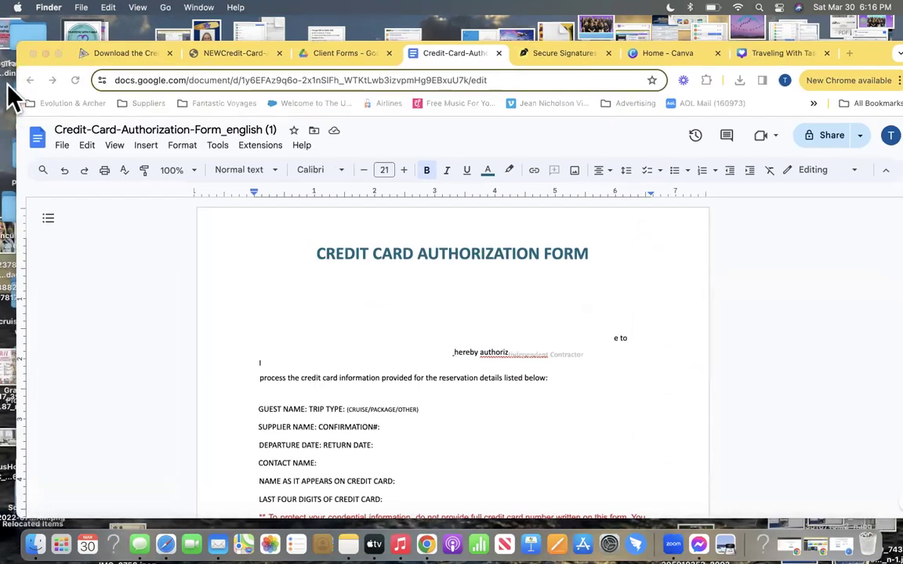
click(83, 9)
click(90, 29)
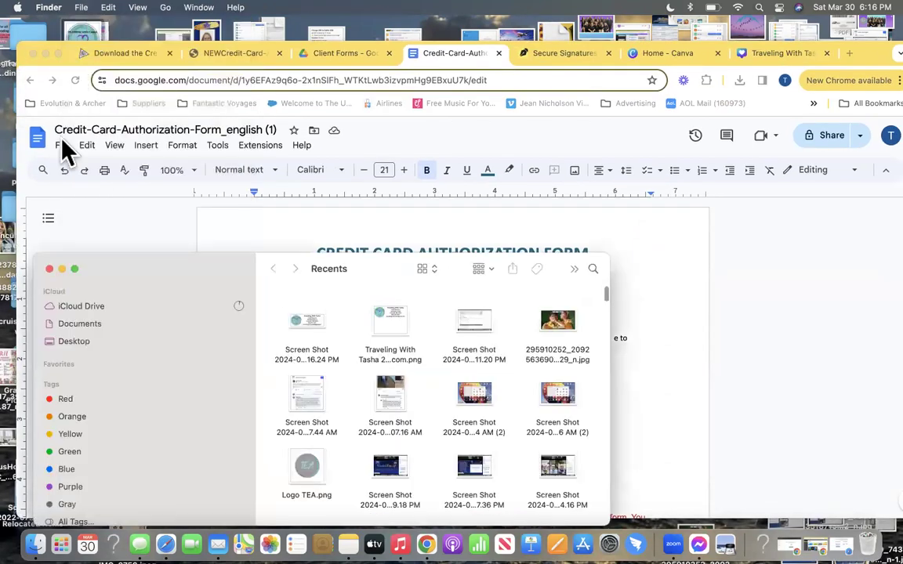
drag(307, 322, 670, 312)
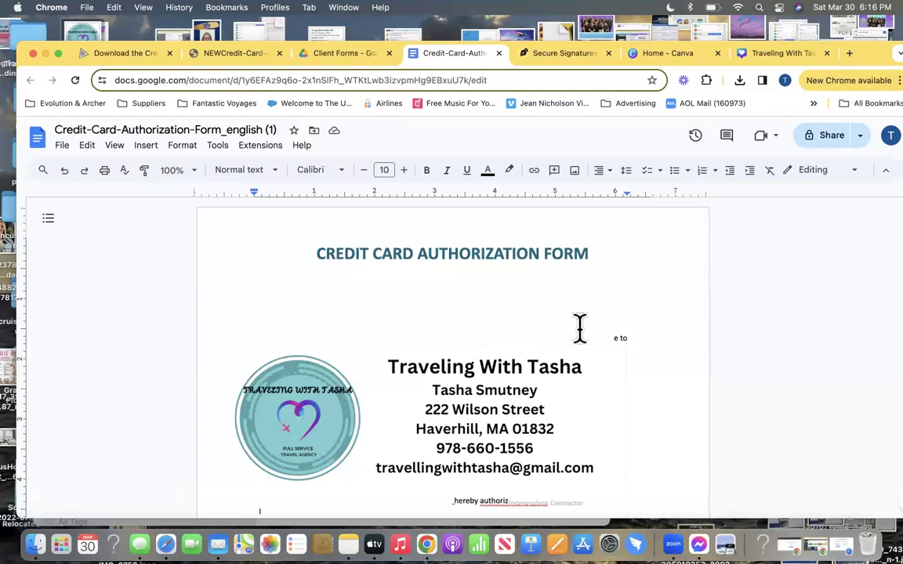
Remove the stray 'e to' text, center the header image, and push the authorization line down
drag(599, 329, 641, 329)
key(BackSpace)
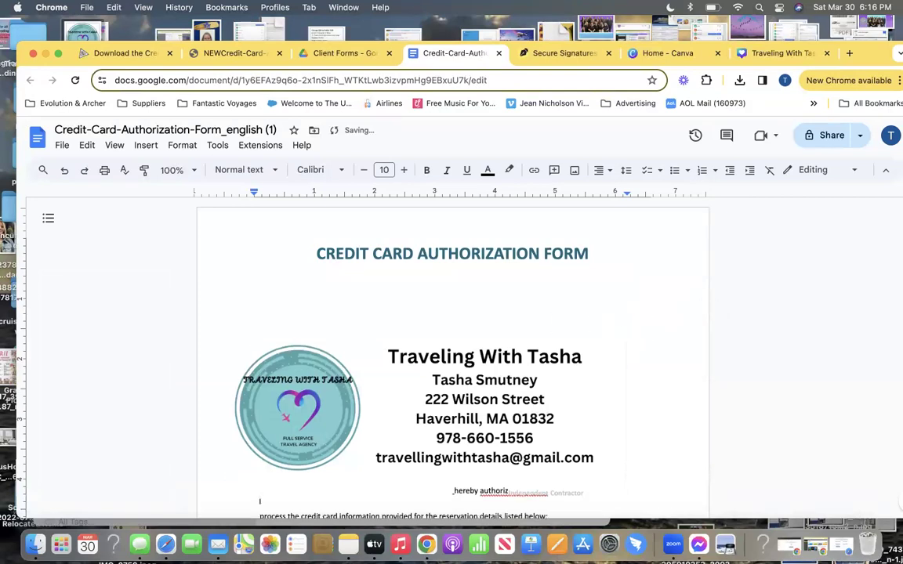
click(598, 357)
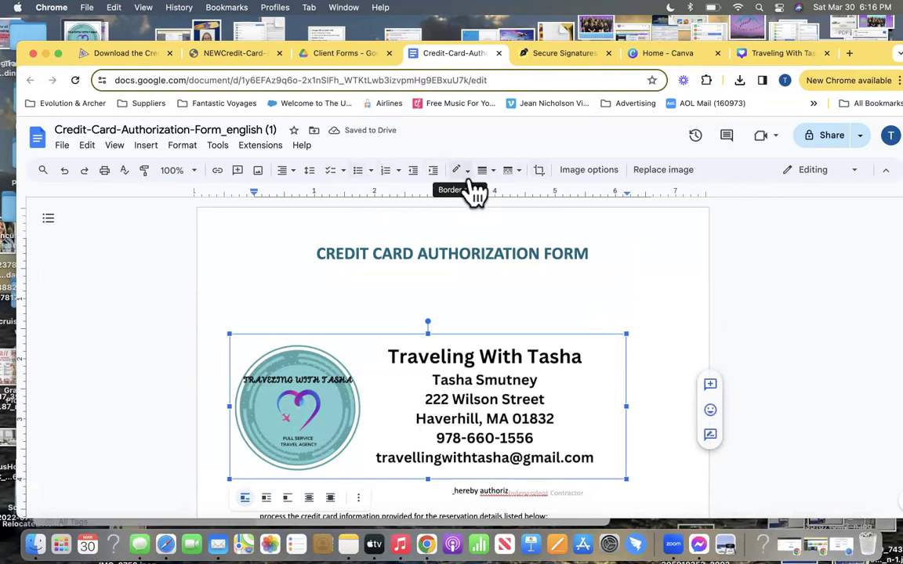
click(289, 172)
click(306, 196)
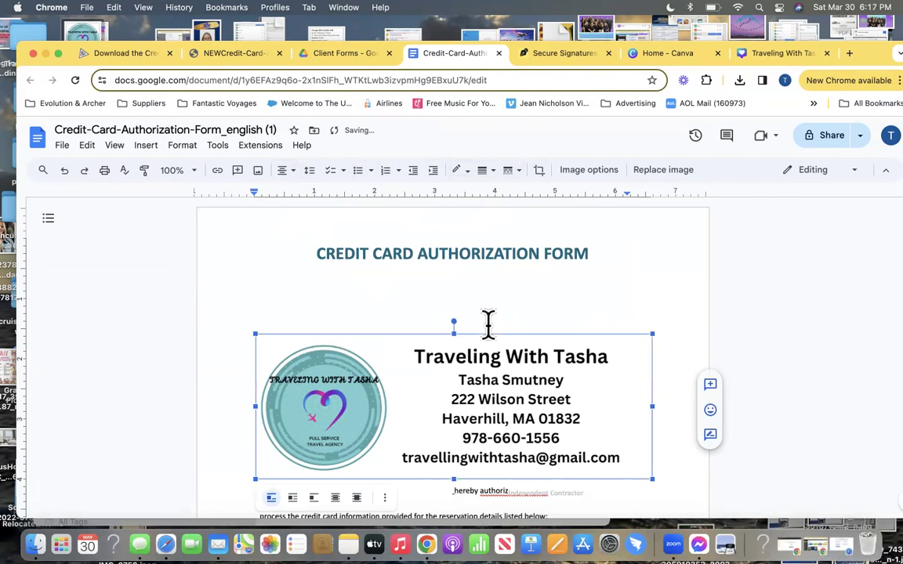
click(453, 493)
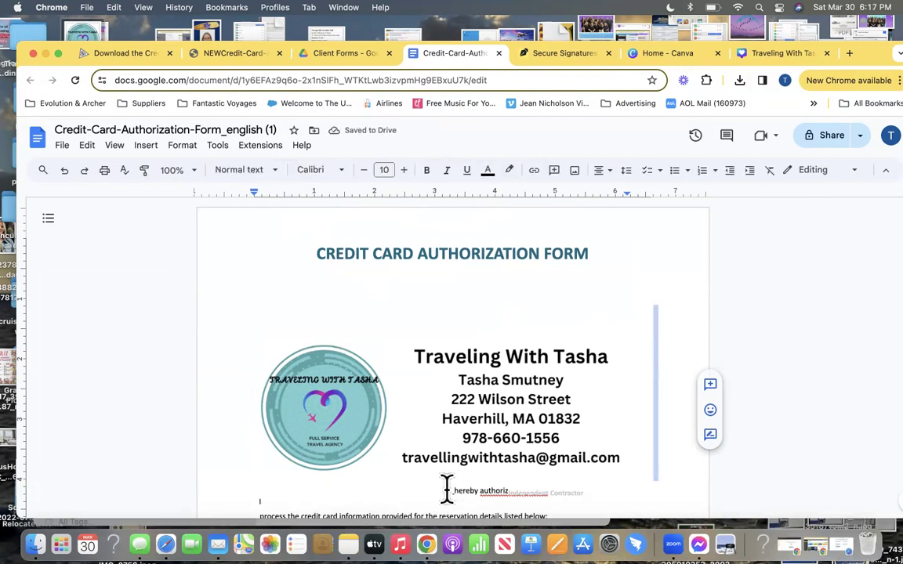
click(447, 489)
key(Return)
Replace the header image by uploading the screenshot via Insert > Image > Upload from computer
click(466, 390)
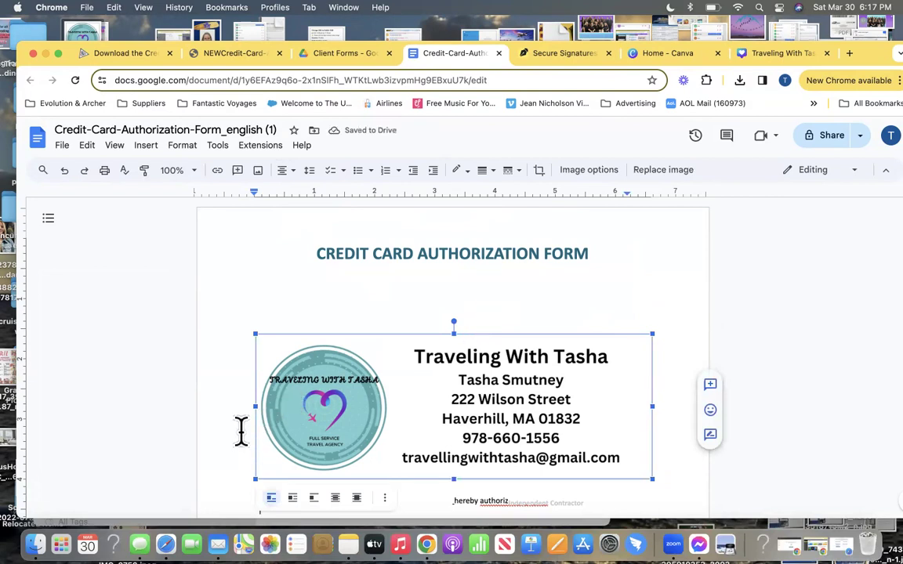
key(BackSpace)
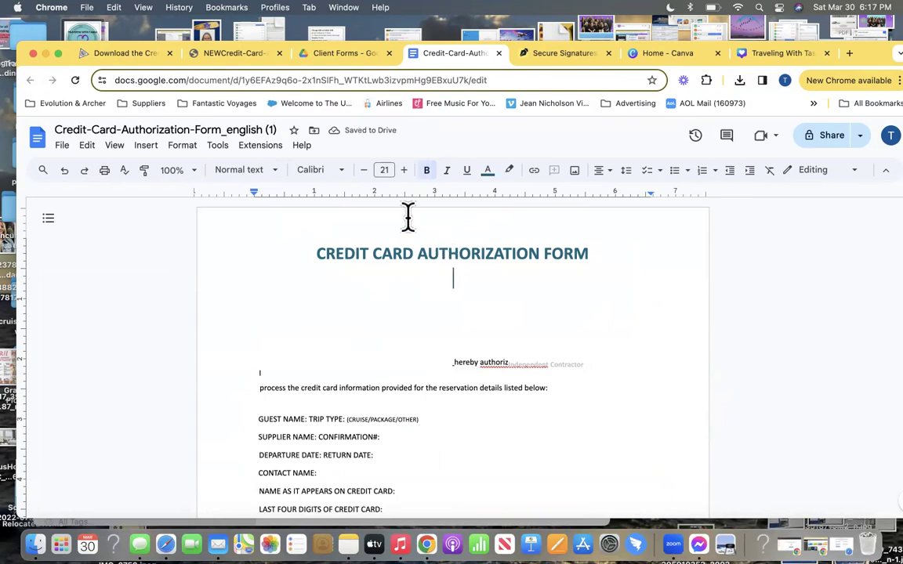
click(145, 146)
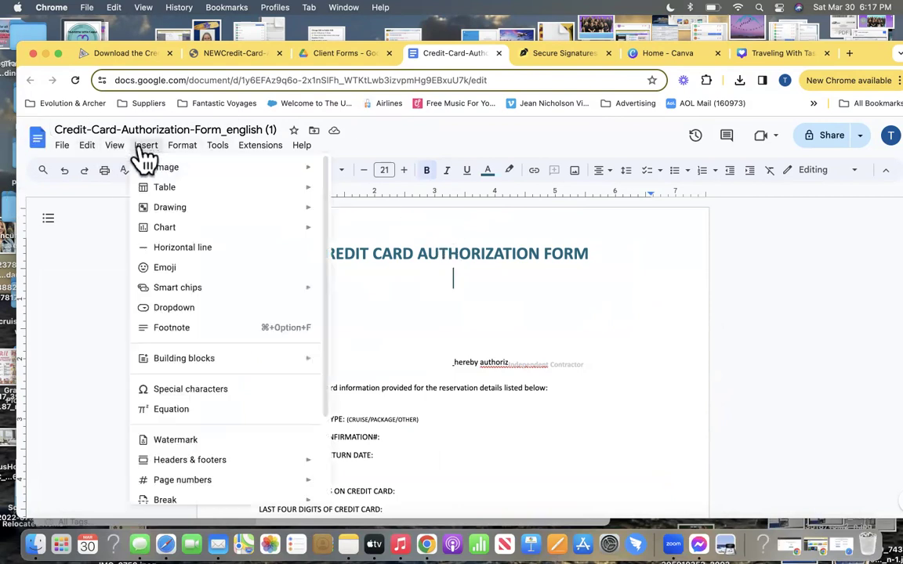
mouse_move(187, 177)
click(393, 172)
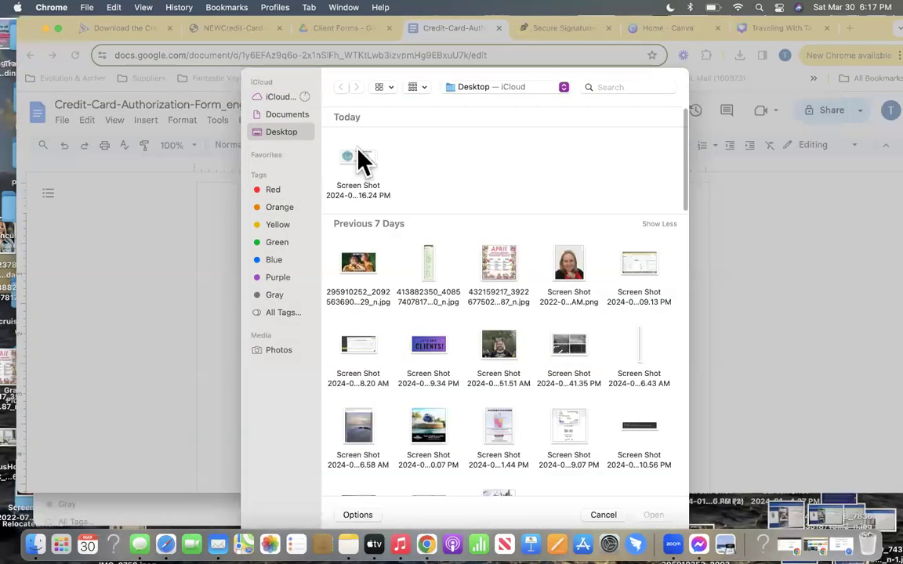
double_click(354, 157)
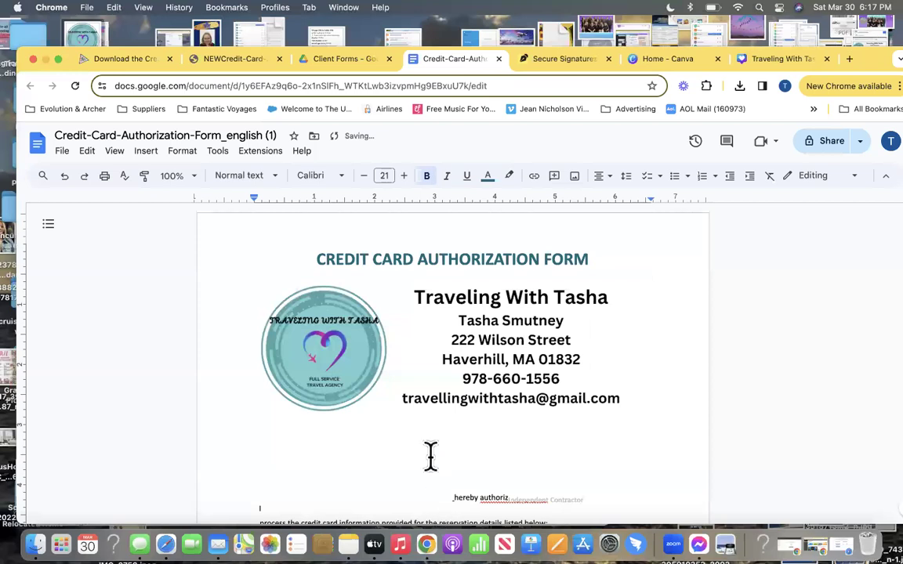
scroll(430, 456, down, 1)
scroll(368, 447, down, 3)
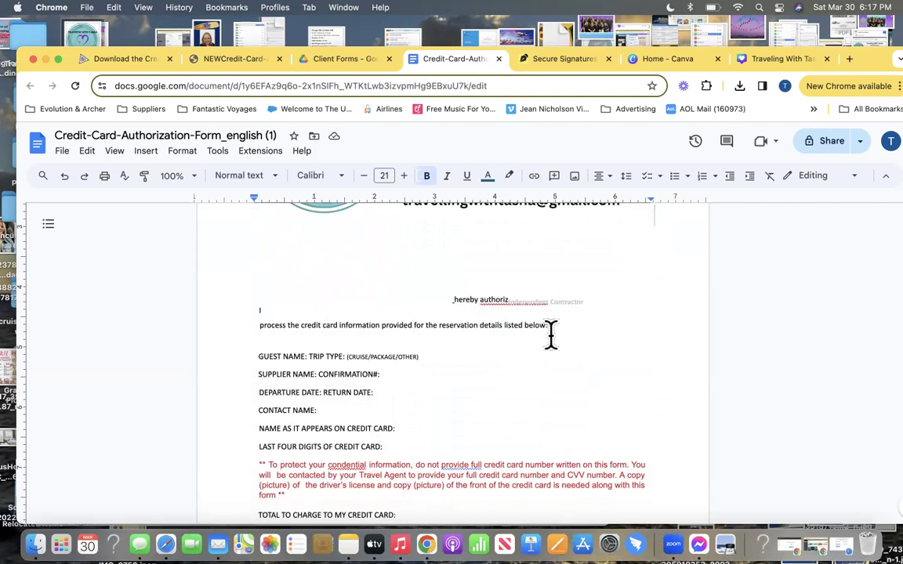
Delete the broken authorization lines, undoing the accidental merge with GUEST NAME
drag(428, 357, 238, 355)
mouse_move(548, 325)
mouse_down()
mouse_move(268, 303)
mouse_move(250, 239)
mouse_up()
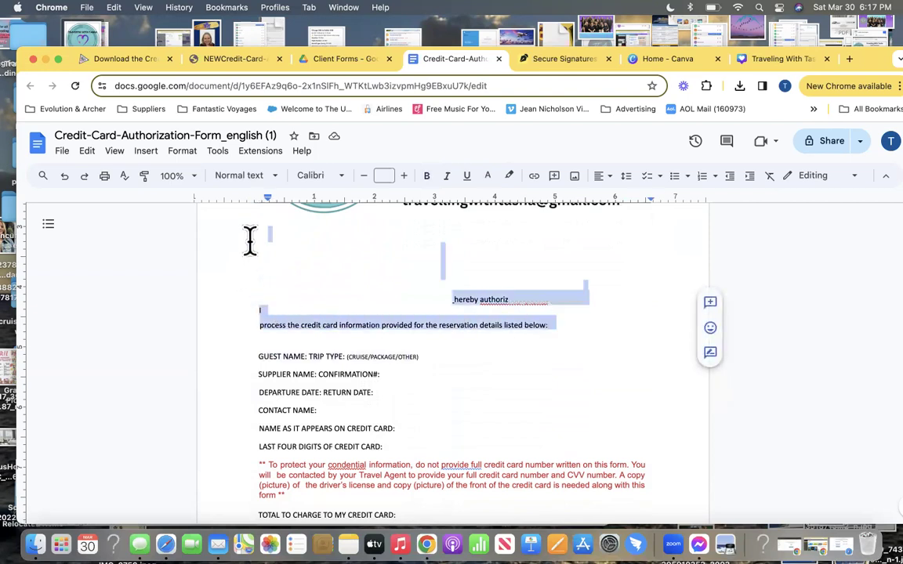
key(BackSpace)
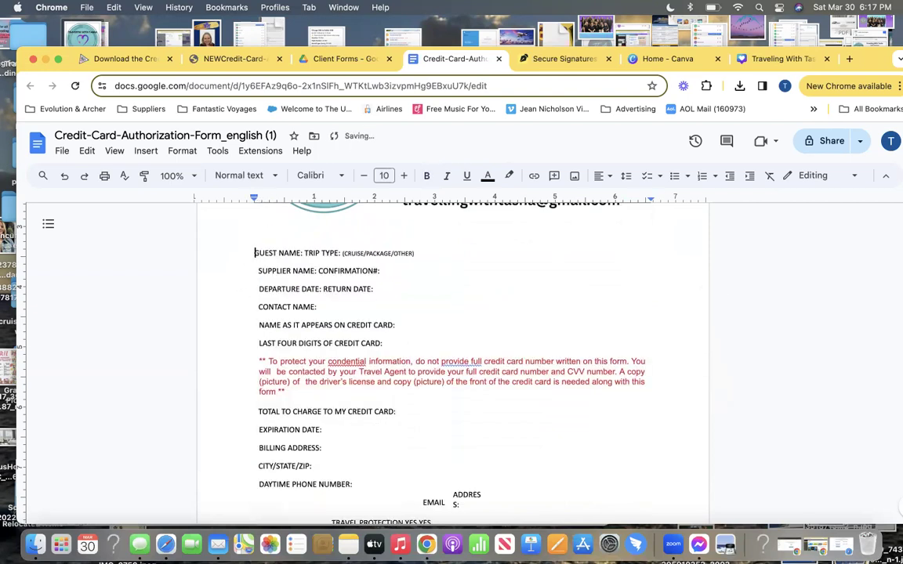
key(BackSpace)
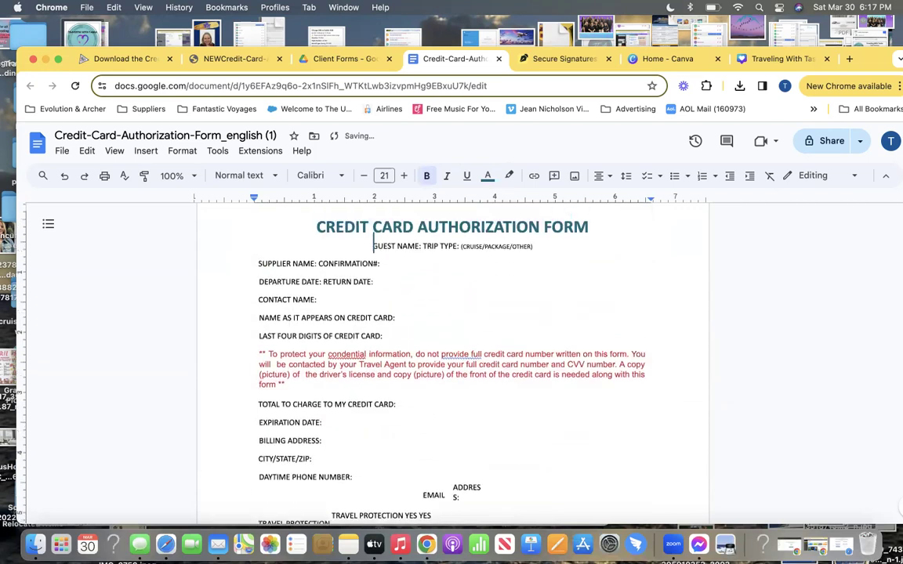
click(65, 177)
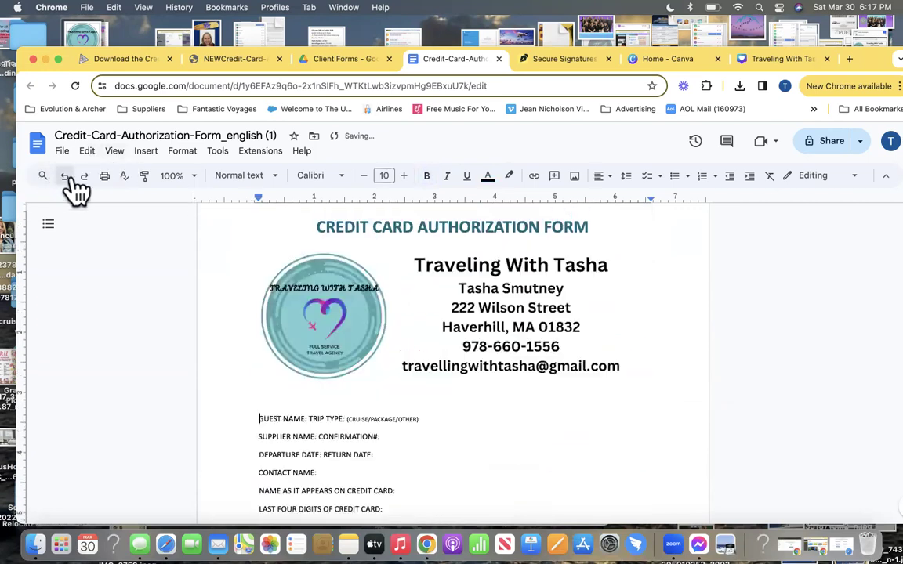
Above GUEST NAME, type 'I ____ hereby authorize' followed by the agent's full name
click(261, 419)
key(Return)
key(Up)
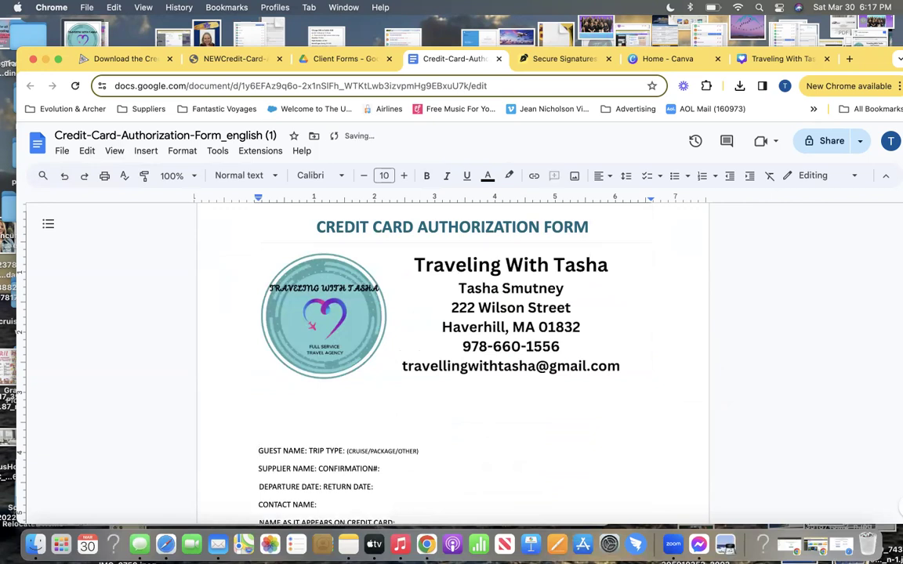
text(I ______________________________)
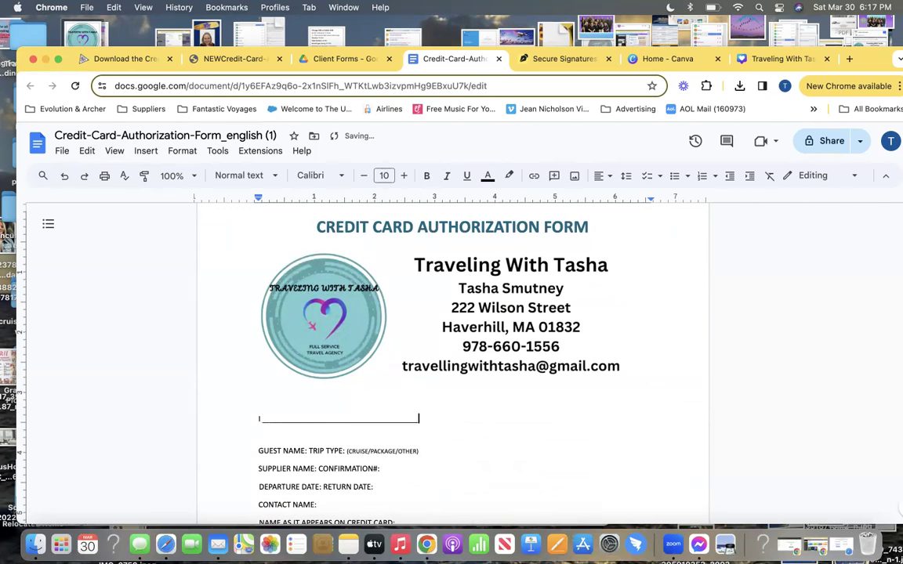
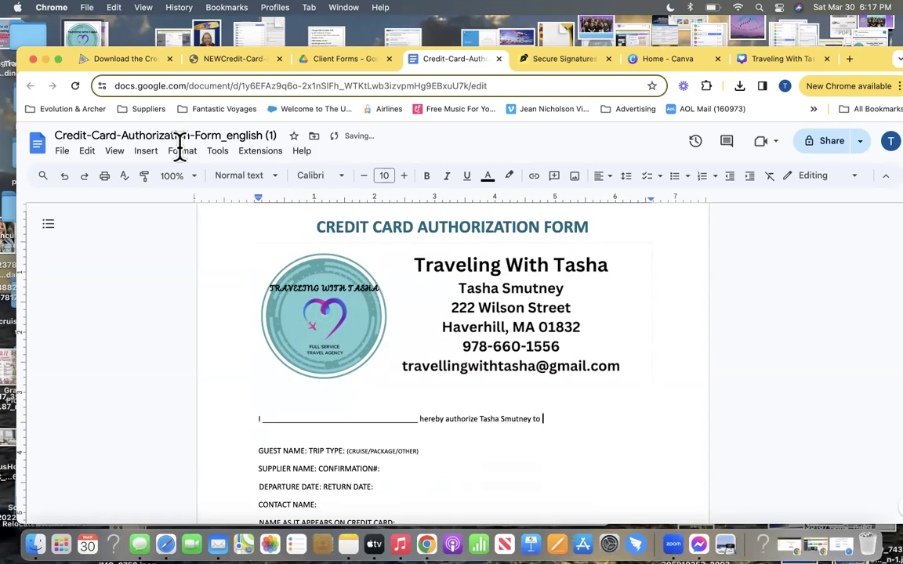
Copy the 'process the credit card information…' sentence from the original form's PDF preview in Drive
click(350, 62)
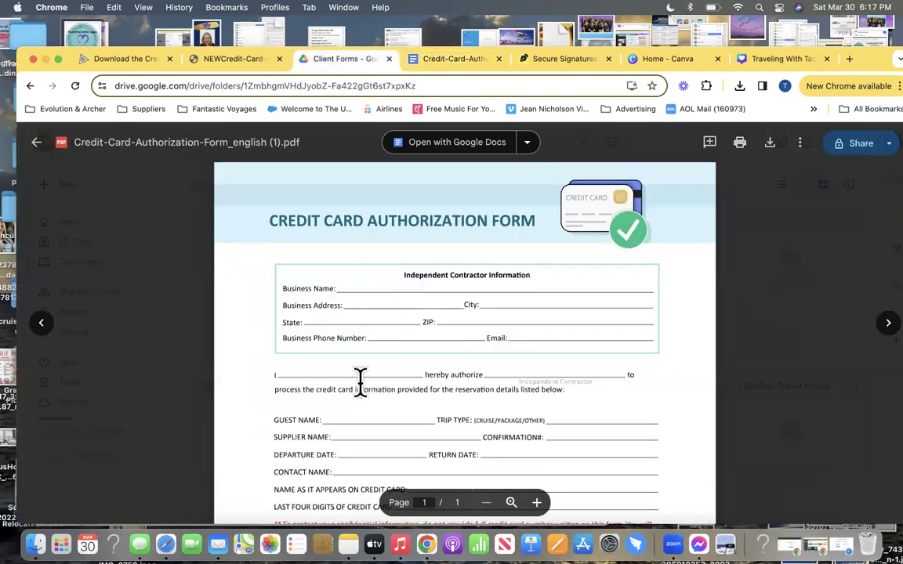
scroll(374, 368, down, 3)
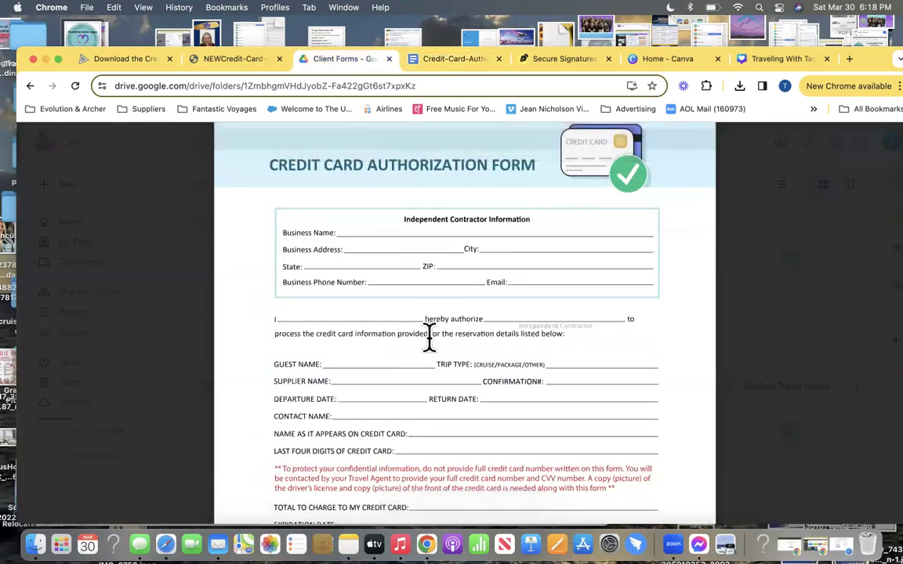
drag(565, 336, 266, 339)
key(super+c)
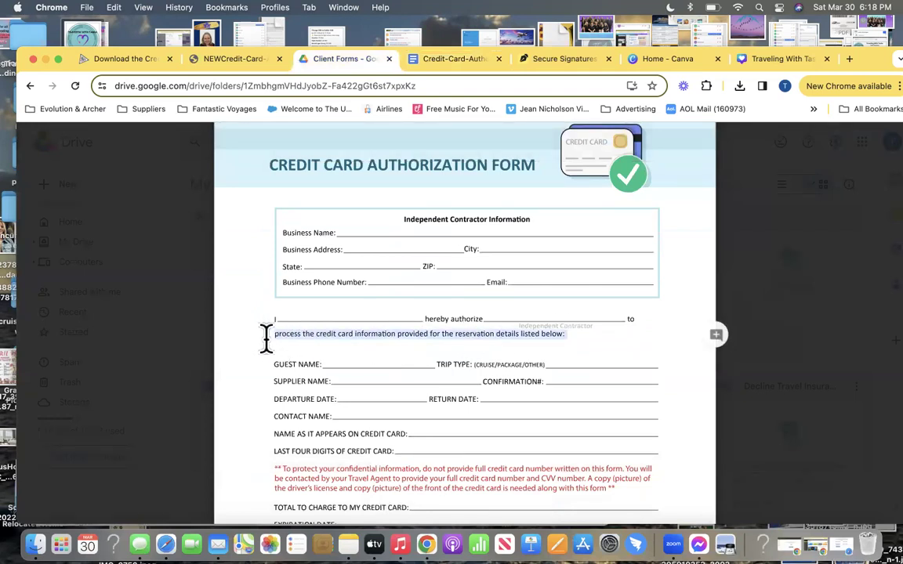
click(468, 59)
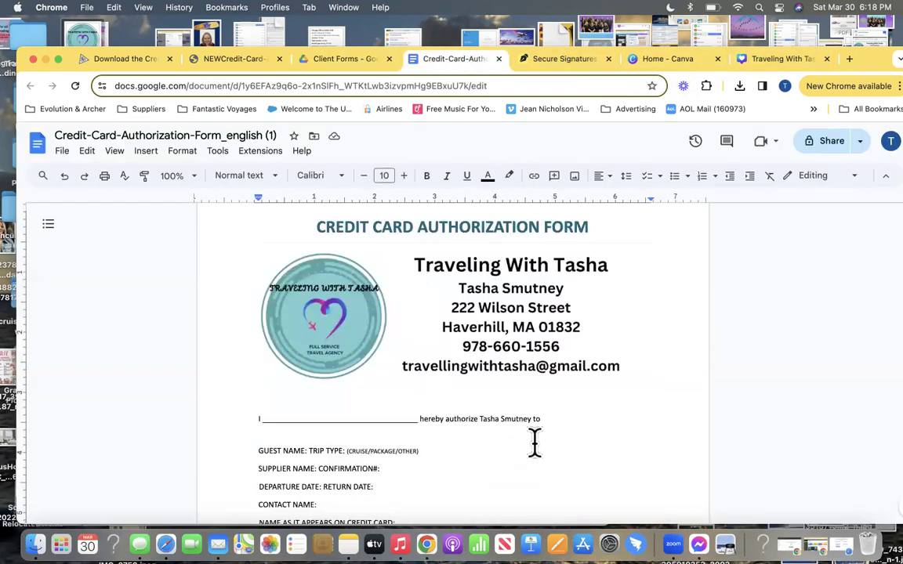
Paste the credit-card processing sentence after 'to' and retype the U in the GUEST NAME label
key(super+v)
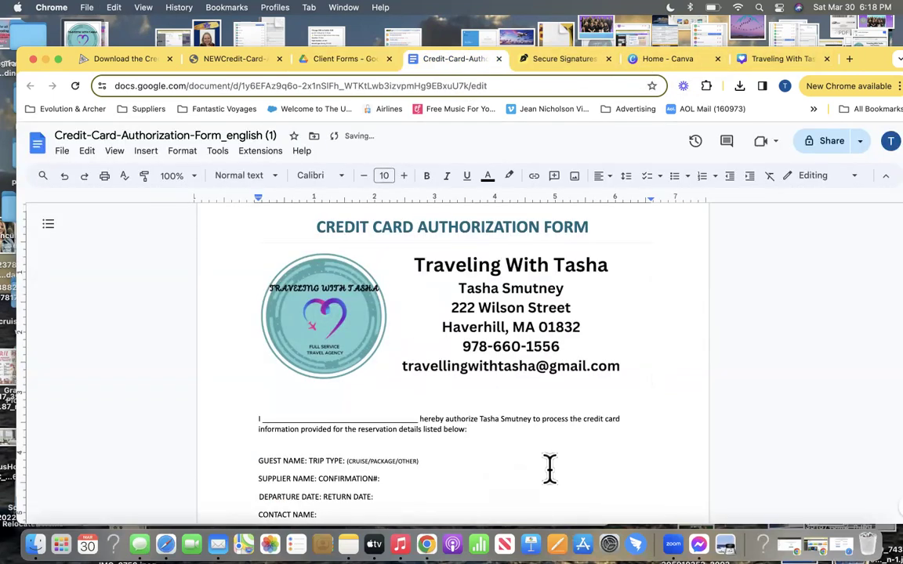
click(389, 460)
click(268, 444)
key(BackSpace)
text(U)
Add underscore blanks after GUEST NAME and in place of the (CRUISE/PACKAGE/OTHER) trip-type hint
click(335, 461)
text(____________)
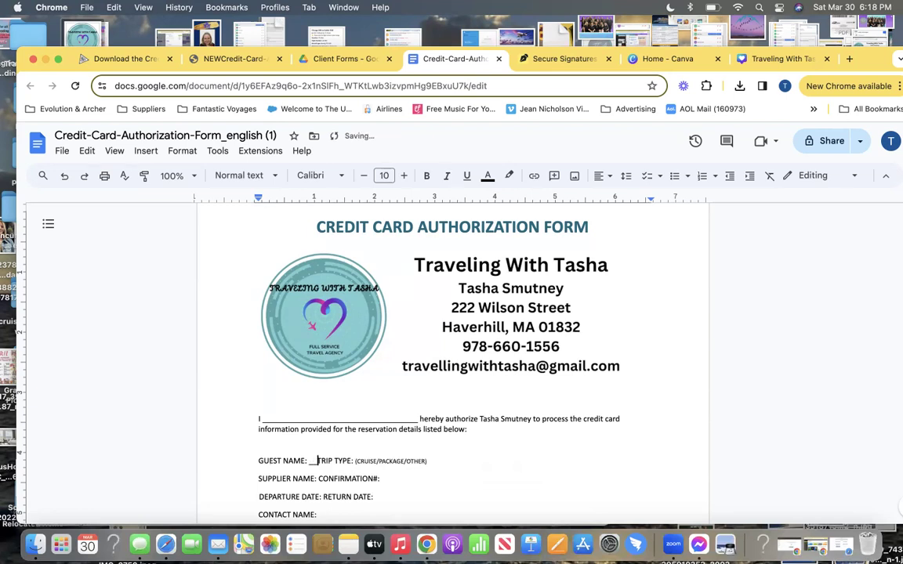
text(___________)
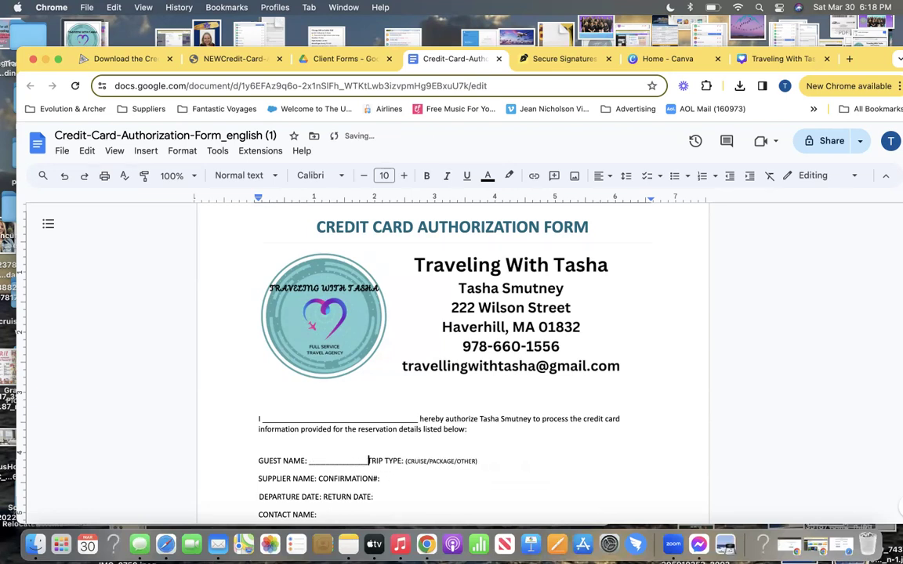
text(___________)
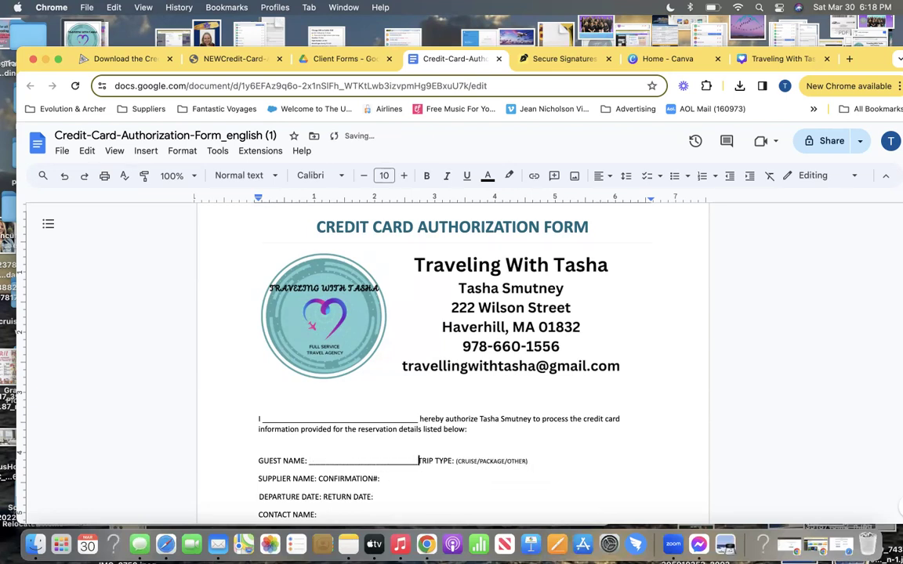
text(_____________)
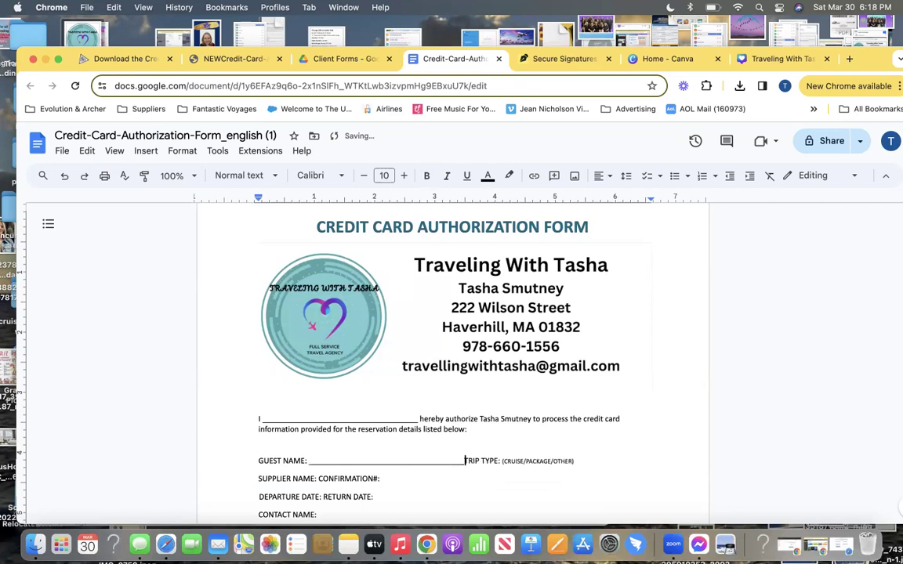
text(__)
drag(514, 463, 596, 459)
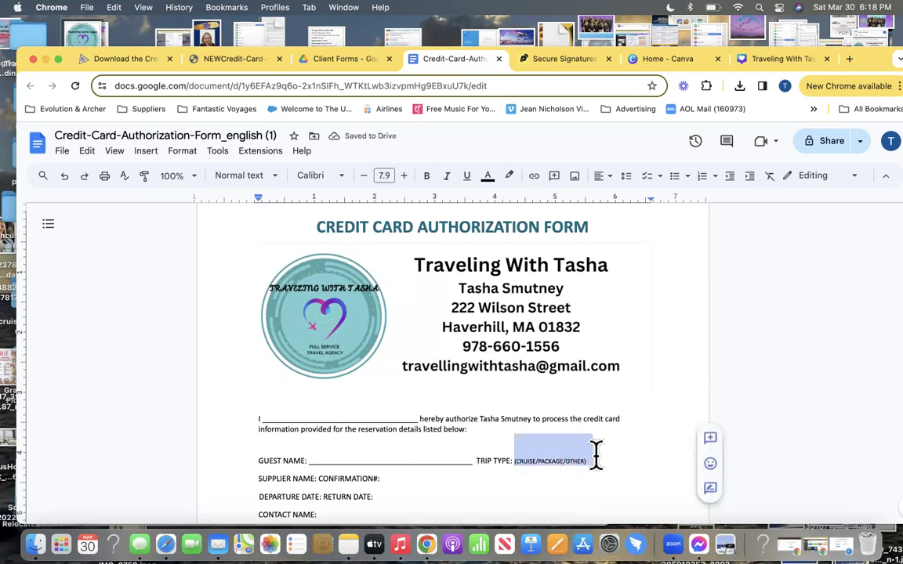
text(______________________________)
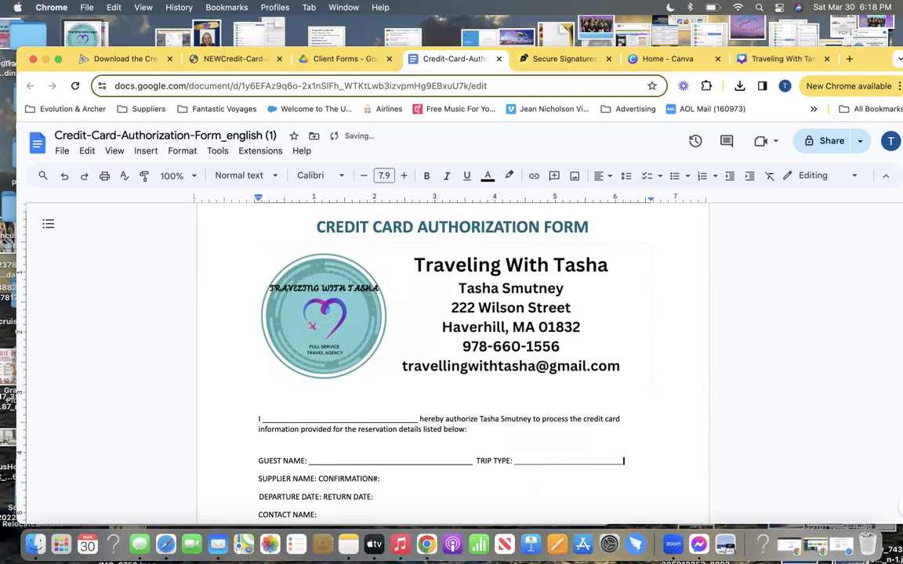
Add an underscore blank after SUPPLIER NAME, fixing the stray underscore and colon
click(317, 479)
text(_)
key(BackSpace)
key(BackSpace)
text(:)
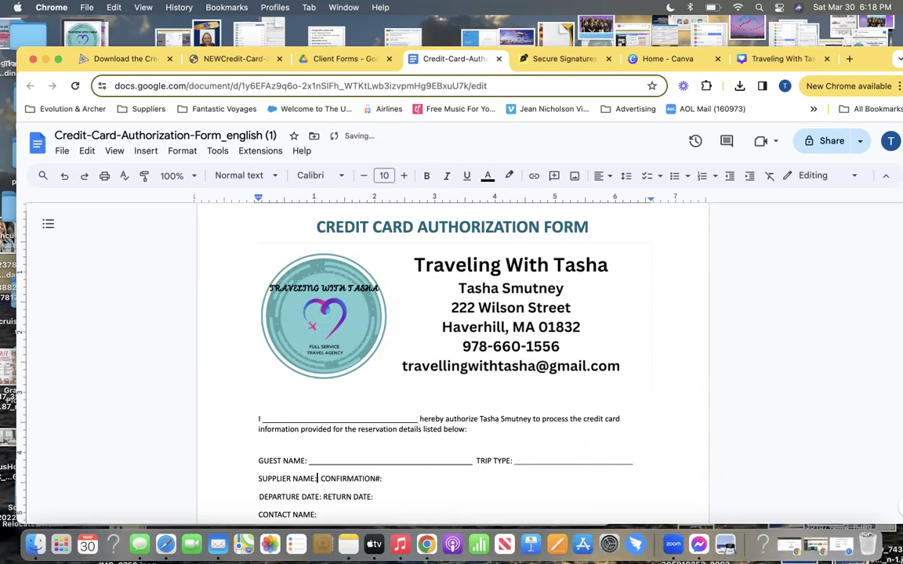
key(BackSpace)
key(BackSpace)
text(_______________________________________)
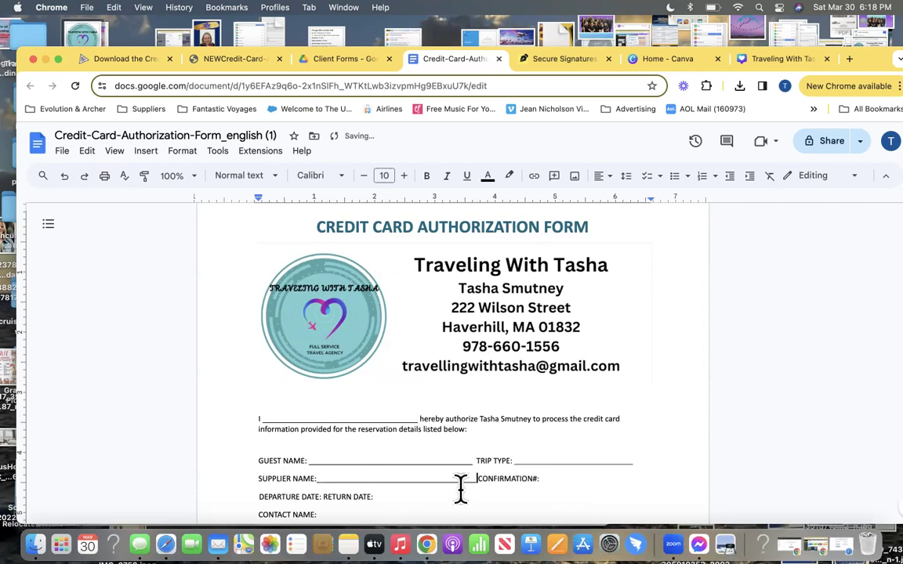
Add underscore blanks after CONFIRMATION#, DEPARTURE DATE and RETURN DATE
click(544, 478)
text(_____________________)
text(----)
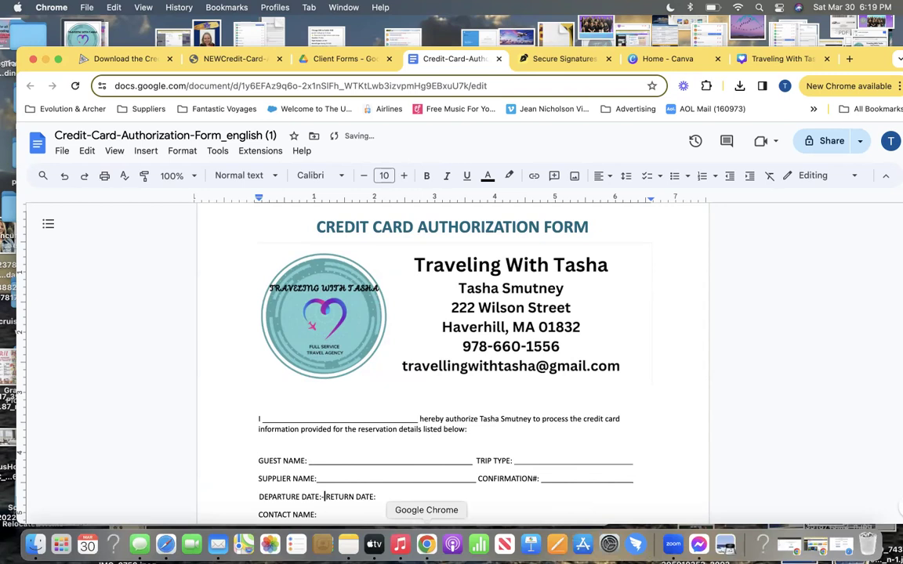
key(BackSpace)
key(BackSpace)
key(BackSpace)
key(BackSpace)
text(______________)
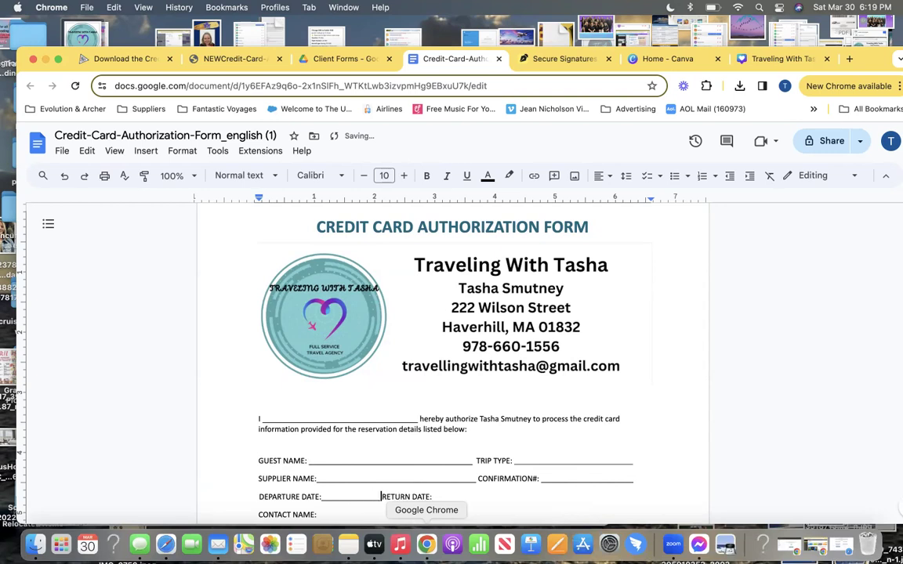
click(445, 495)
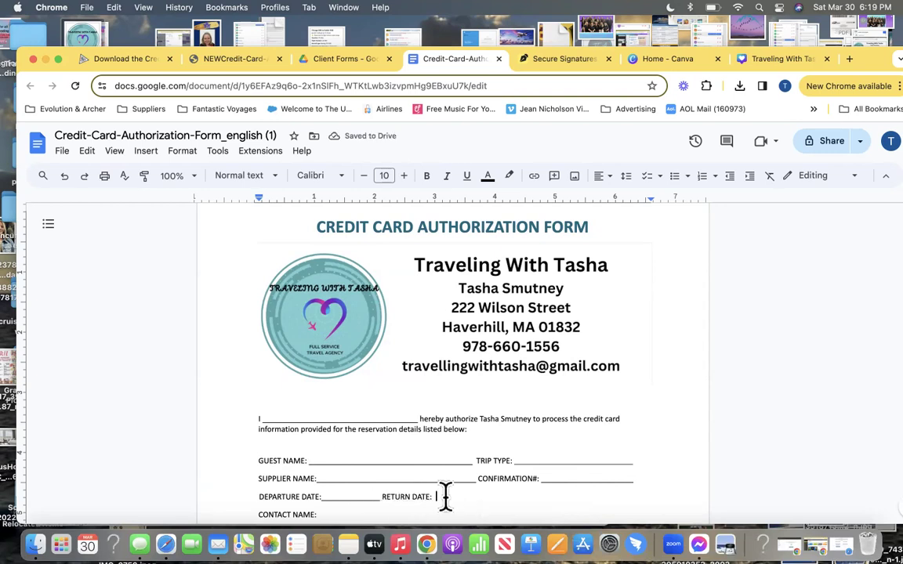
text(DATE:_______________________________)
Add underscore blanks after CONTACT NAME and NAME AS IT APPEARS ON CREDIT CARD
scroll(378, 451, down, 3)
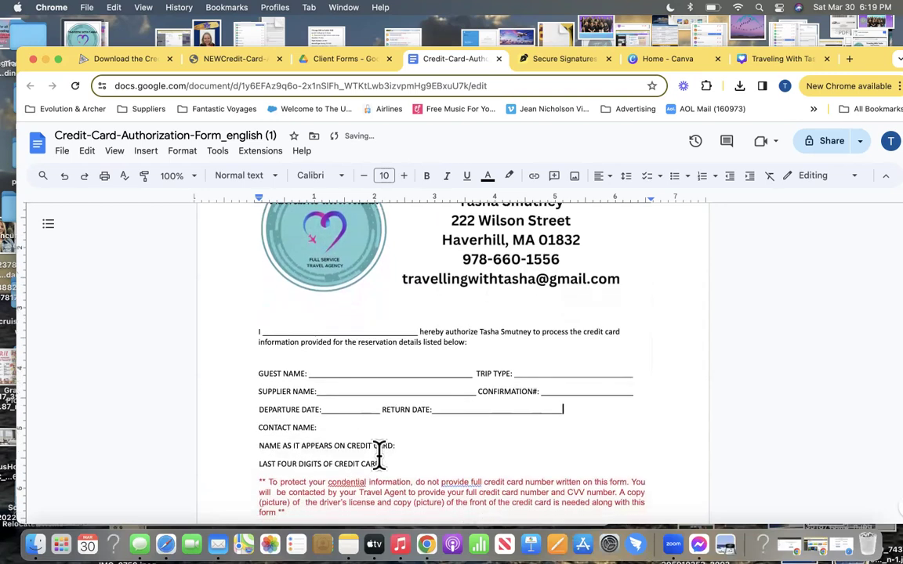
click(322, 419)
key(Delete)
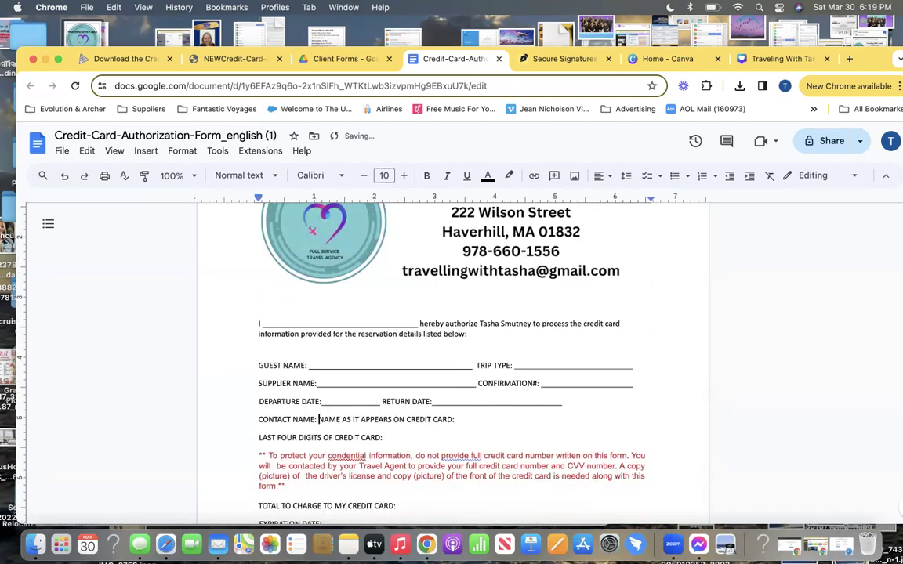
text(__________________)
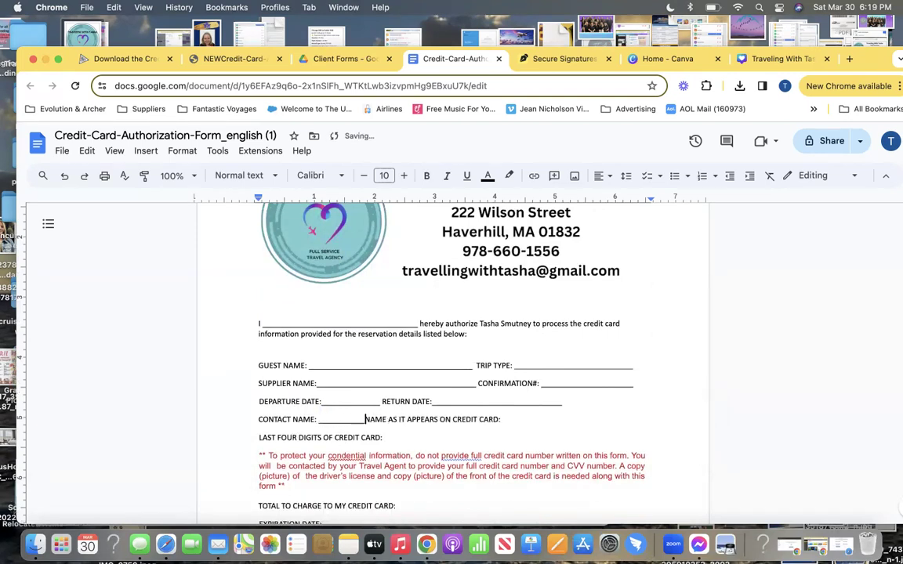
text(___________________)
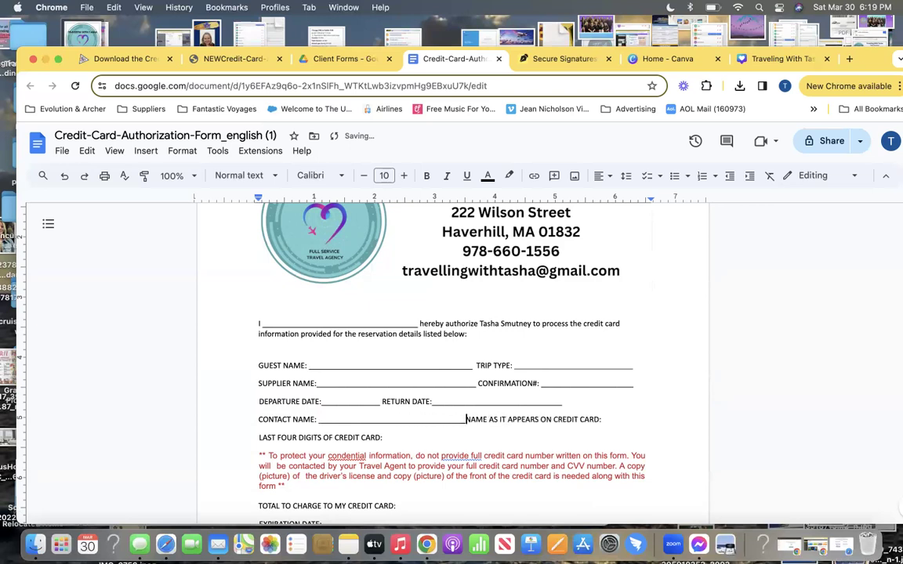
key(Return)
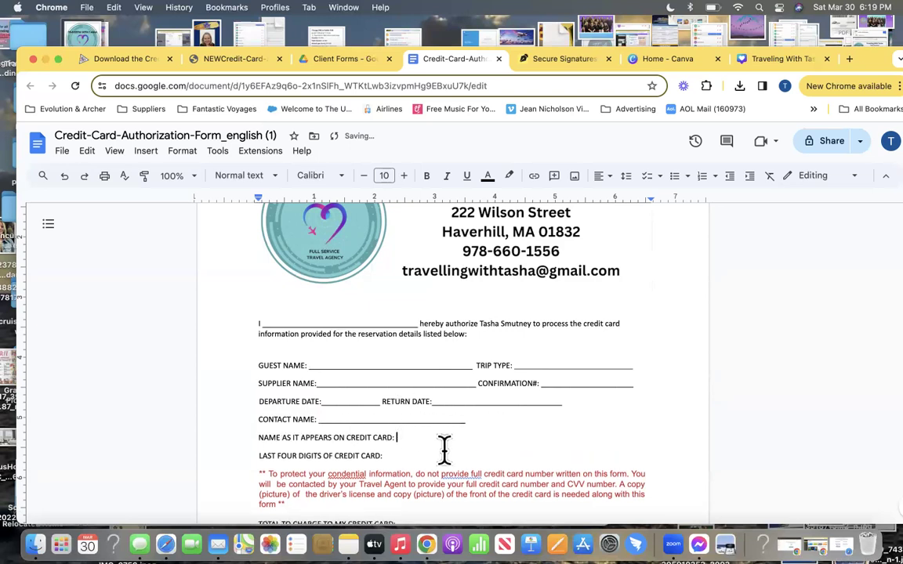
text(____________________)
Add an underscore blank after LAST FOUR DIGITS OF CREDIT CARD
click(397, 458)
text(_____________________________________)
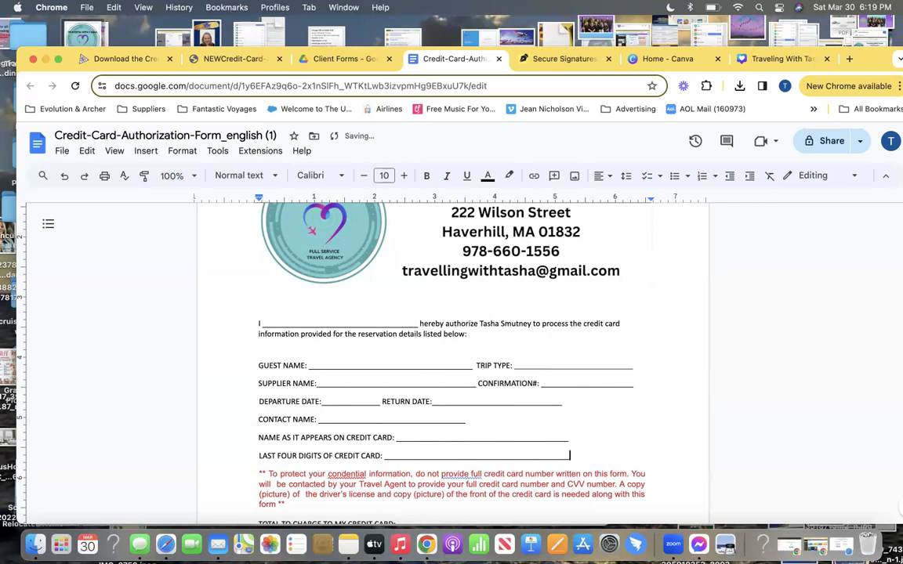
click(337, 475)
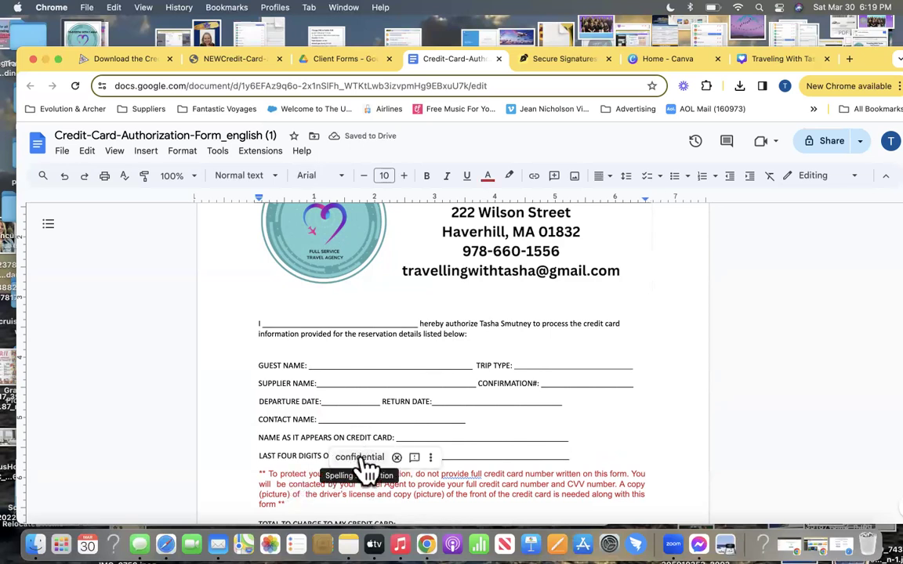
Correct 'condential' to 'confidential', make it 'provide a full', and remove the double space in 'of the'
click(360, 458)
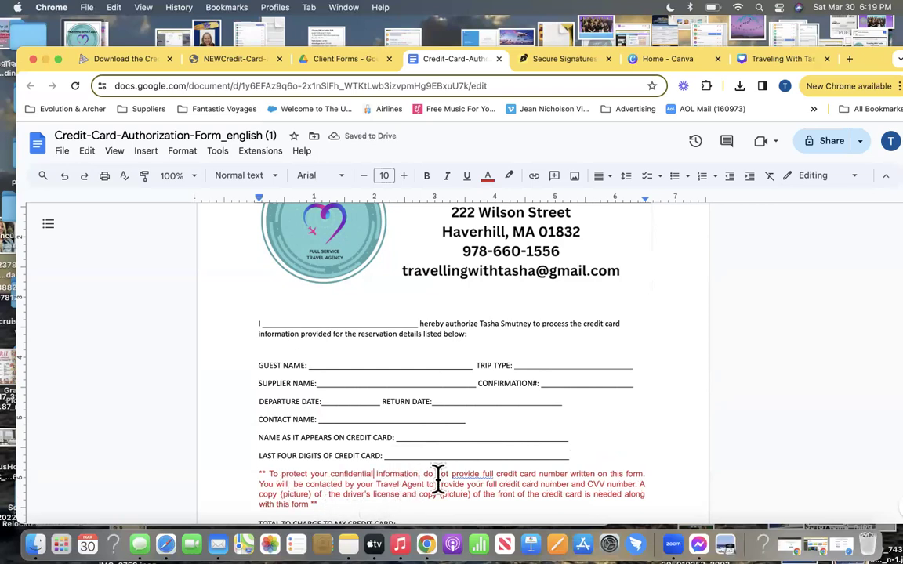
click(480, 474)
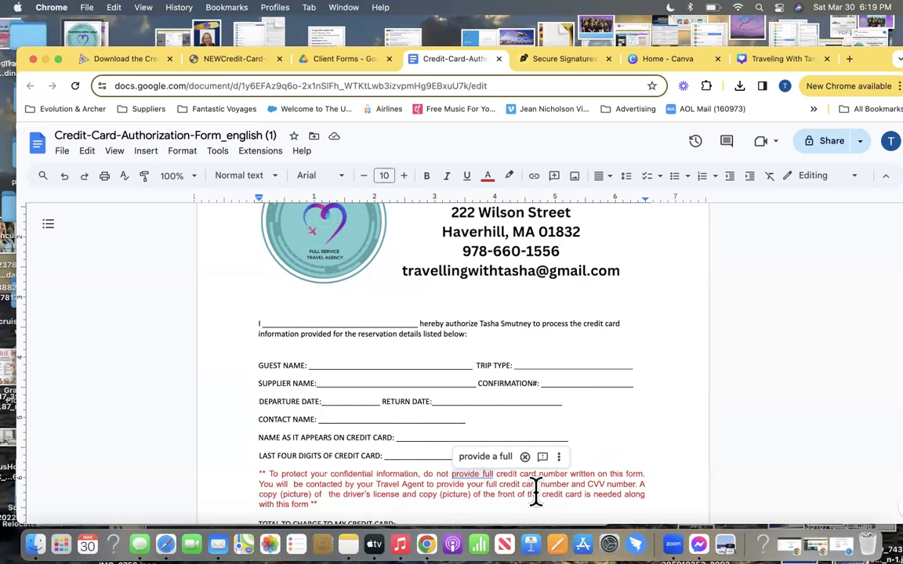
text(a)
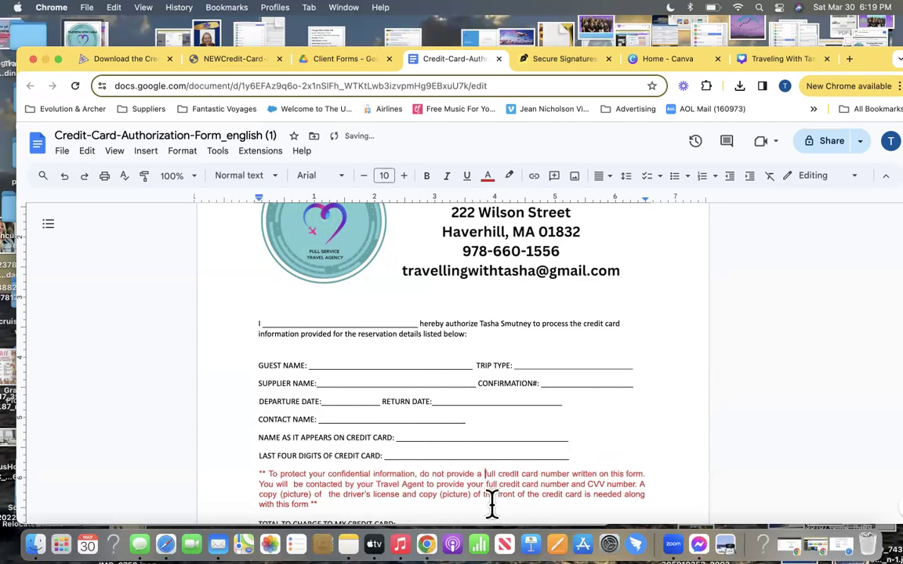
scroll(497, 430, down, 1)
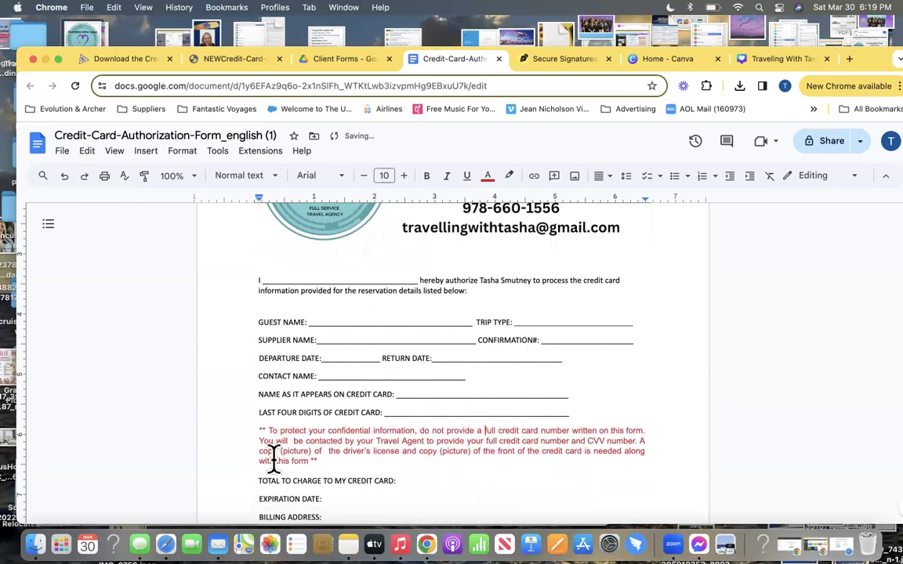
click(324, 452)
key(BackSpace)
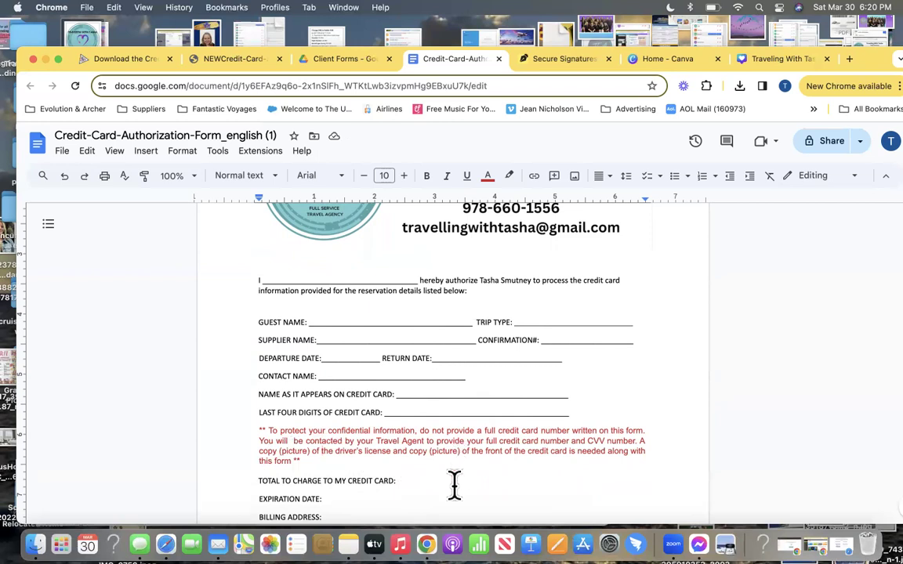
Add underscore blanks after Total to Charge, Billing Address, City/State/Zip and Daytime Phone Number
click(403, 478)
text(____)
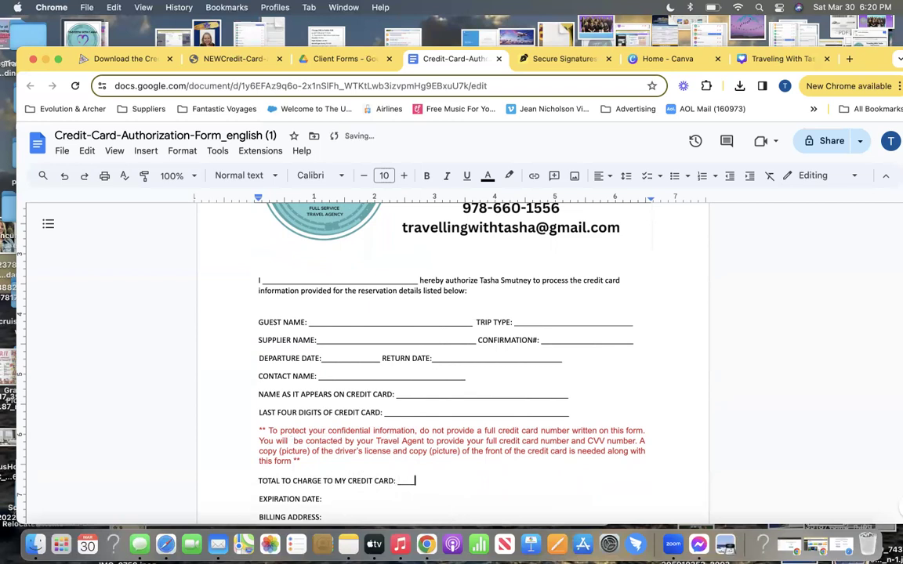
text(___________________)
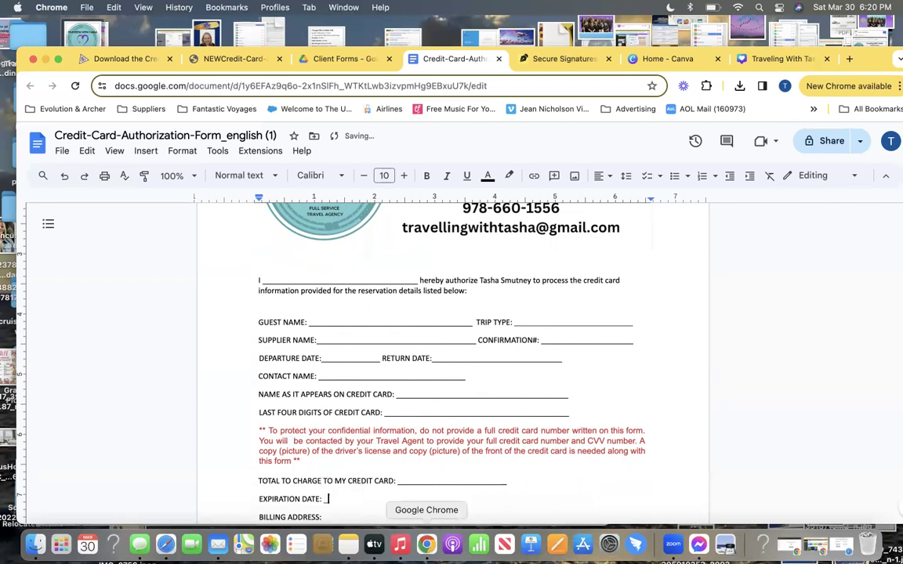
text(___)
click(328, 512)
text(___________________________________________________)
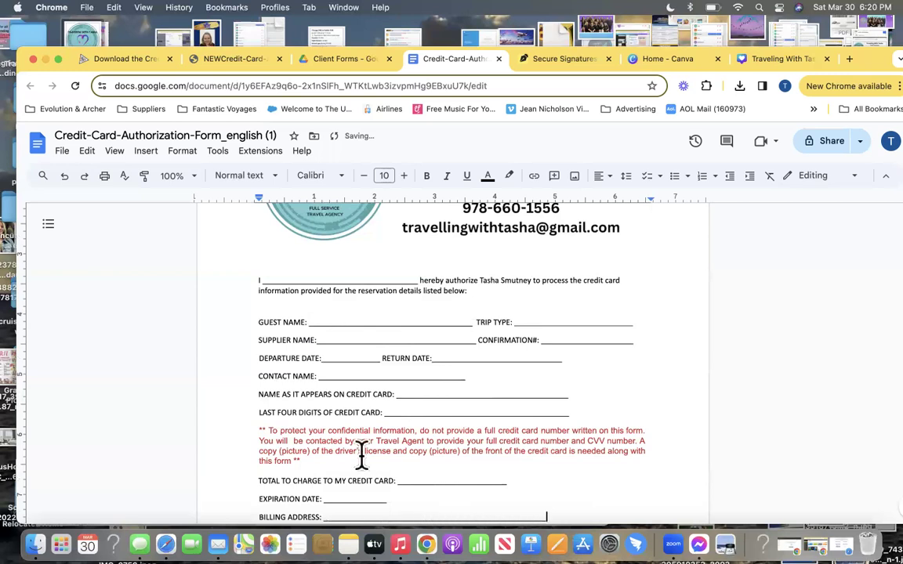
scroll(359, 454, down, 3)
click(317, 420)
text(________________________________________________________)
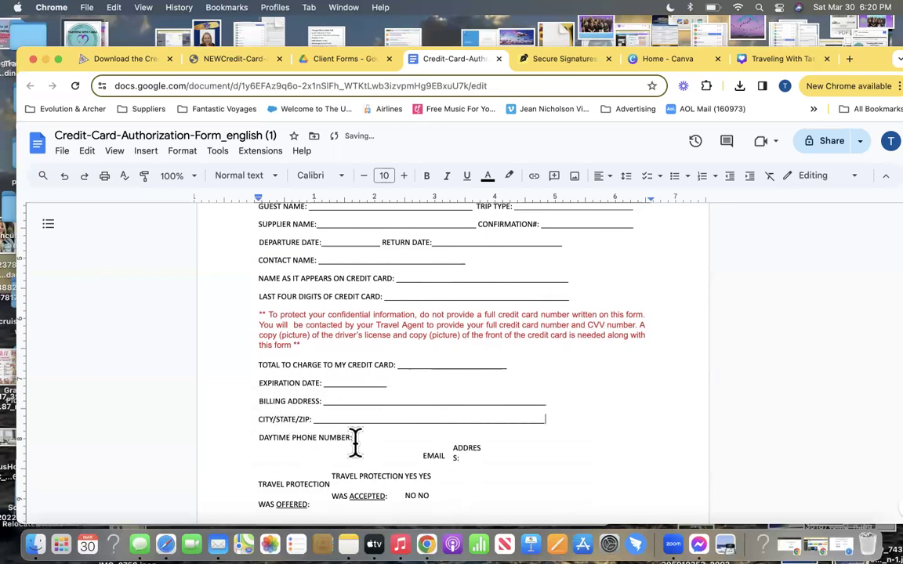
click(381, 444)
text(______________________________________________)
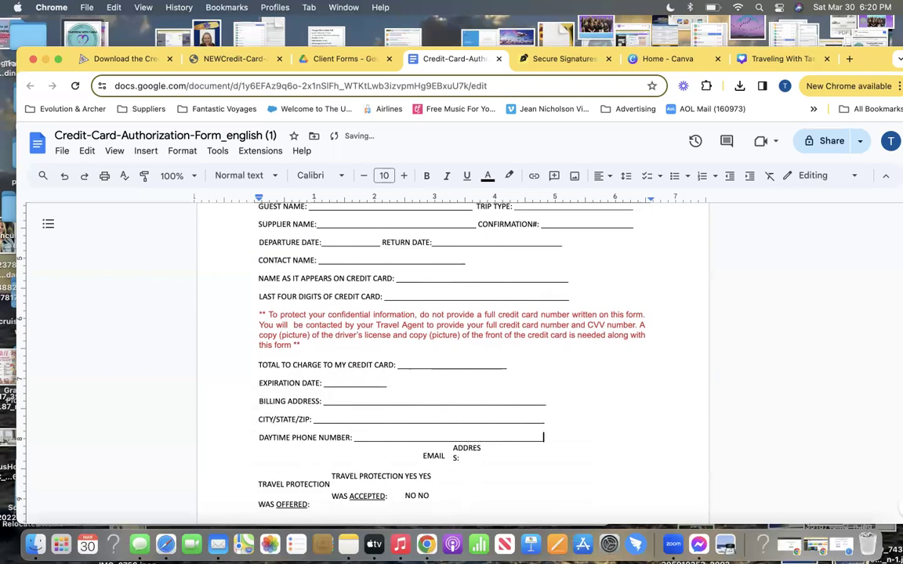
Replace the broken email label with a new 'EMAIL ADDRESS: ____' line below the phone number
click(451, 454)
drag(419, 456, 482, 452)
key(BackSpace)
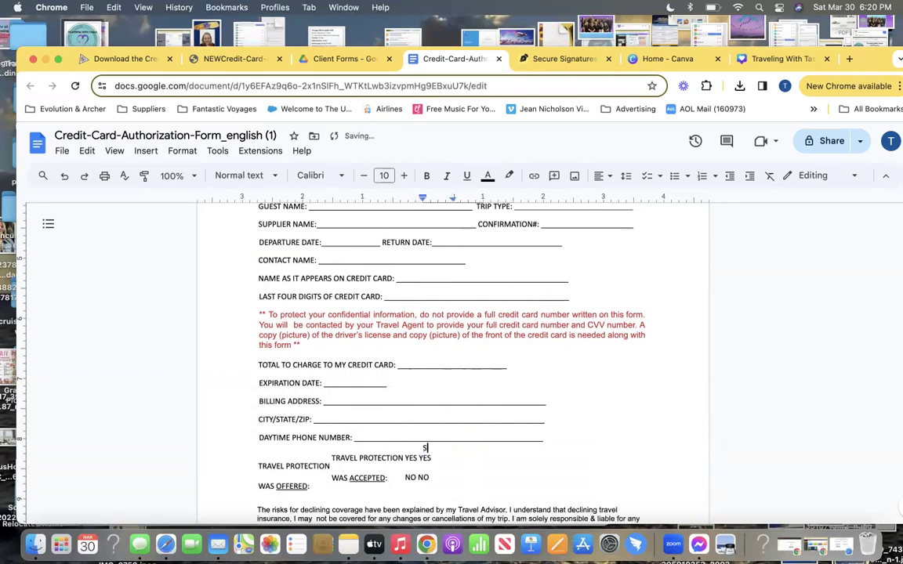
click(561, 436)
key(Return)
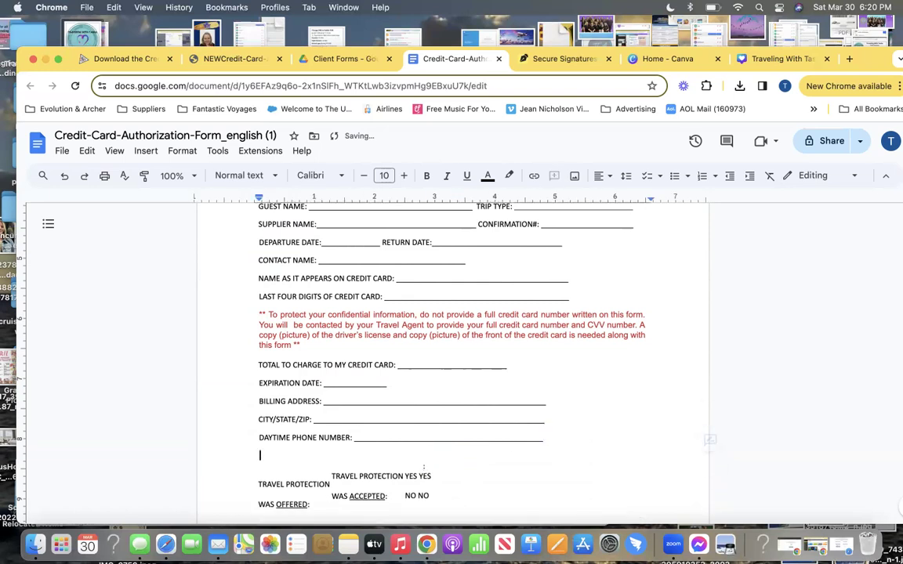
text(EMAIL ADDRESS: )
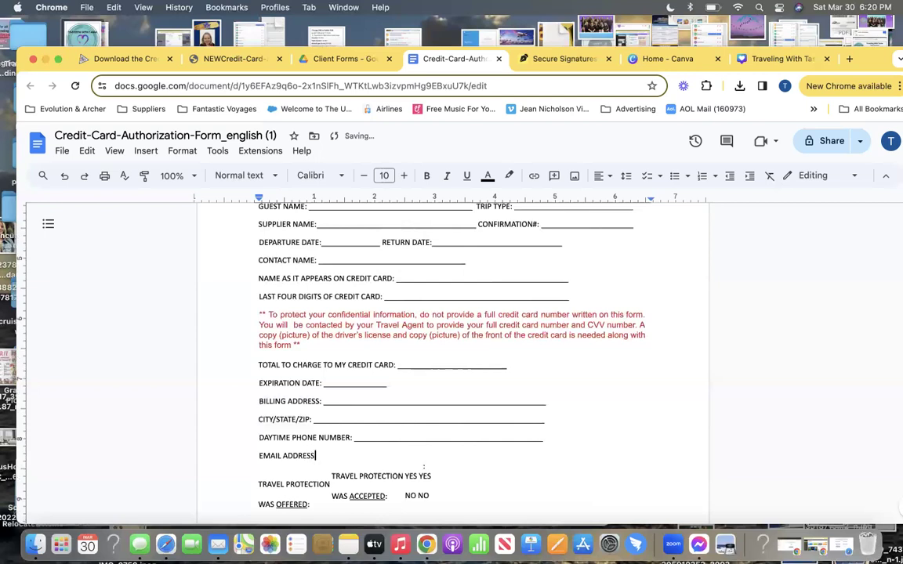
text(________________________________________________________)
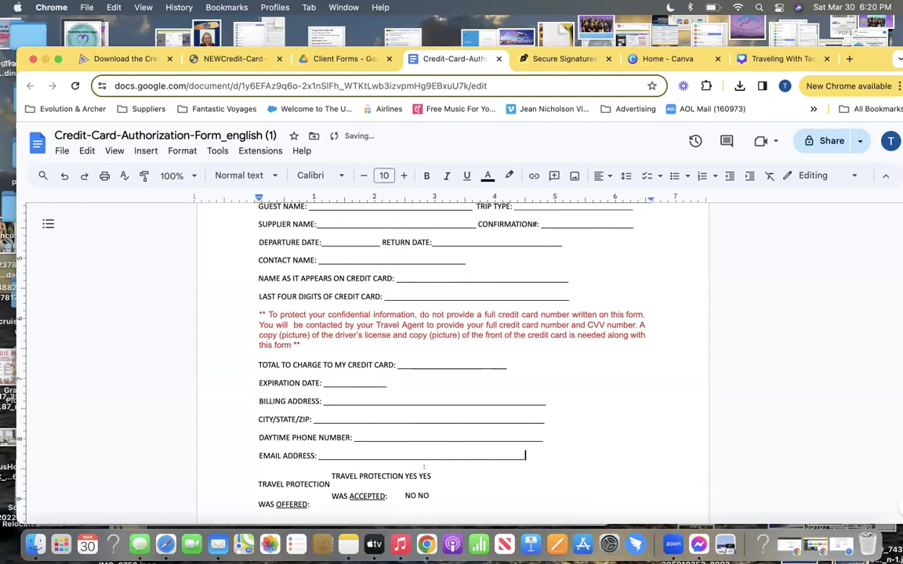
Undo an accidental merge of the travel protection table text
click(333, 478)
key(BackSpace)
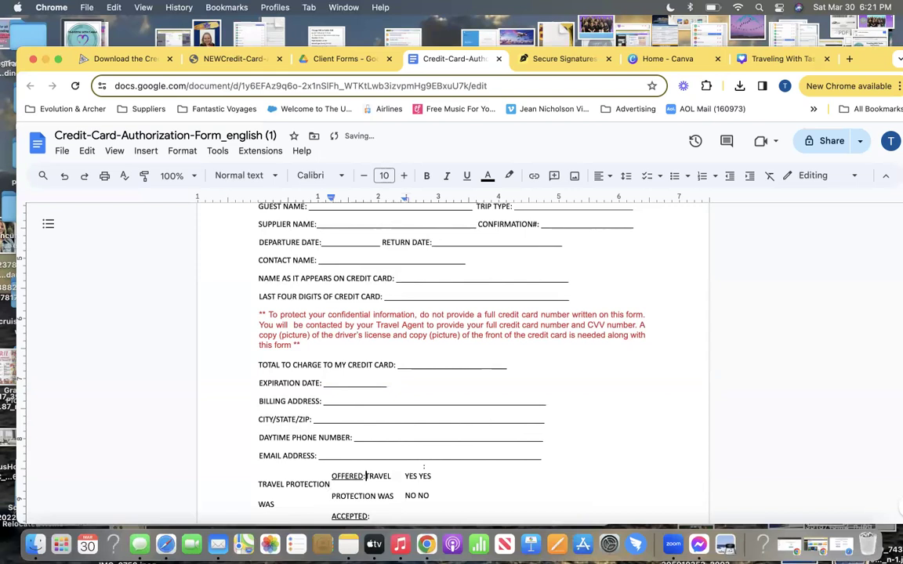
key(super+z)
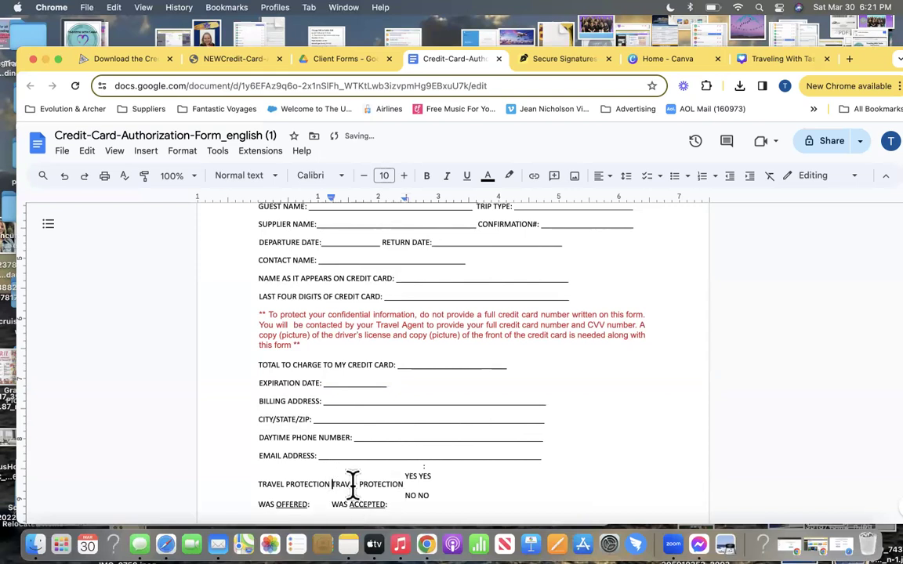
click(240, 61)
Mark NO in the PDF's travel protection Accepted row, then go back to the Docs copy
scroll(364, 263, down, 5)
scroll(366, 265, down, 3)
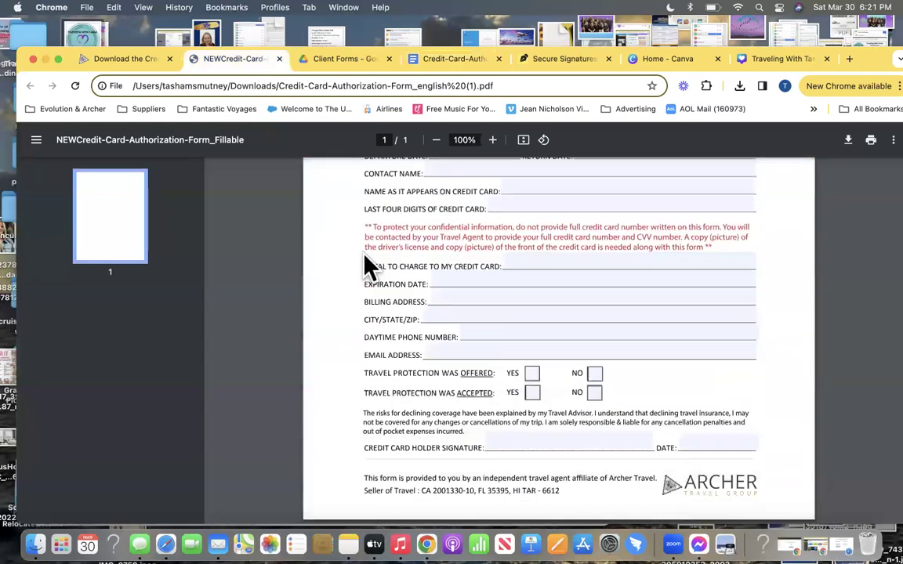
drag(359, 376, 593, 390)
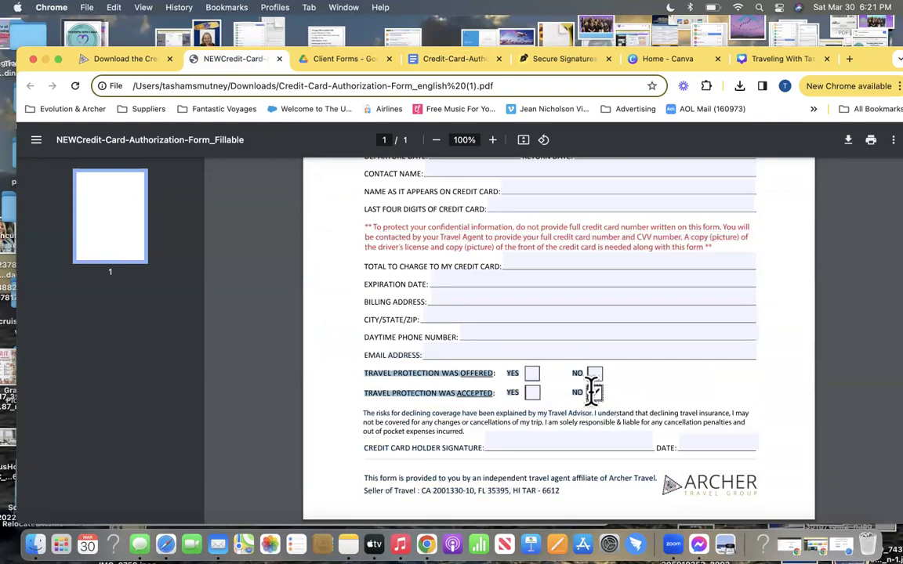
click(594, 392)
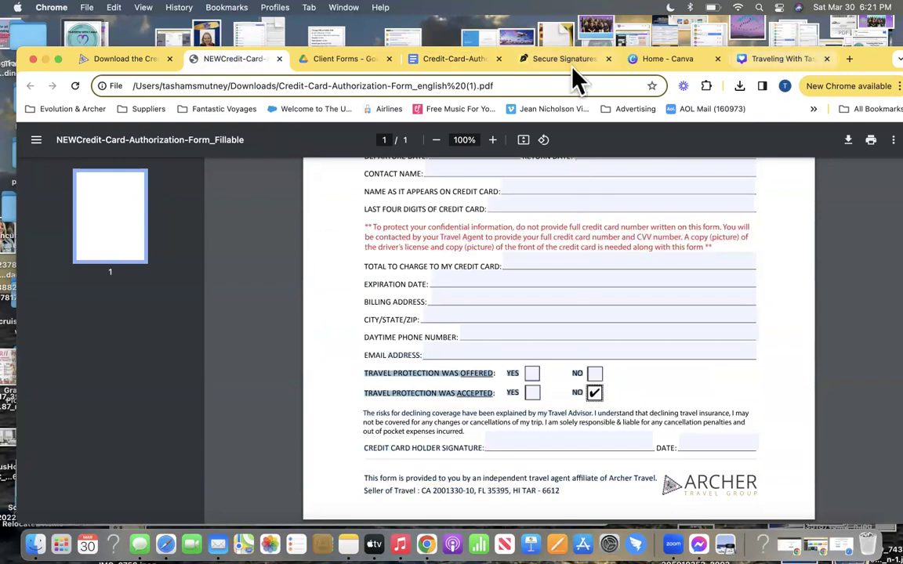
click(411, 58)
Flatten the travel protection block into plain text and delete the extra accepted-row text
scroll(306, 458, down, 3)
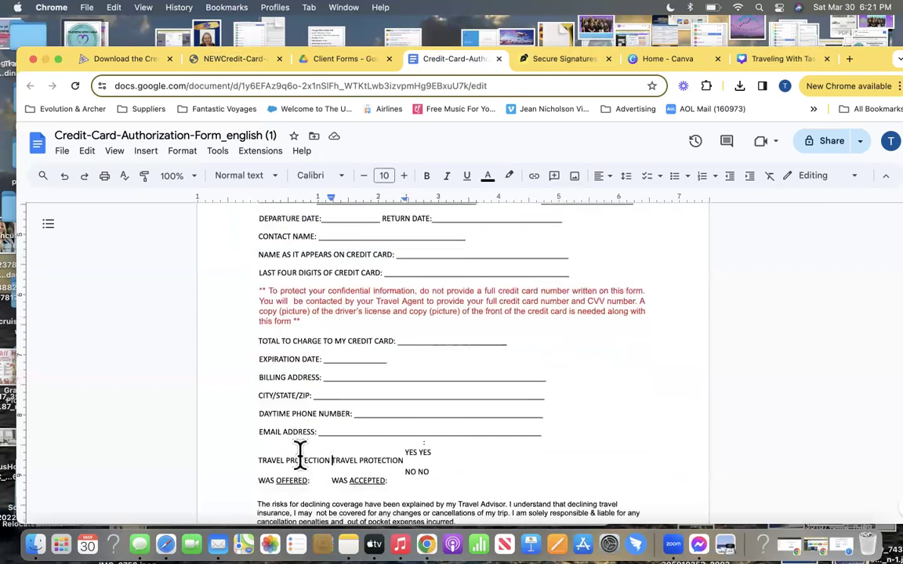
drag(250, 438, 451, 453)
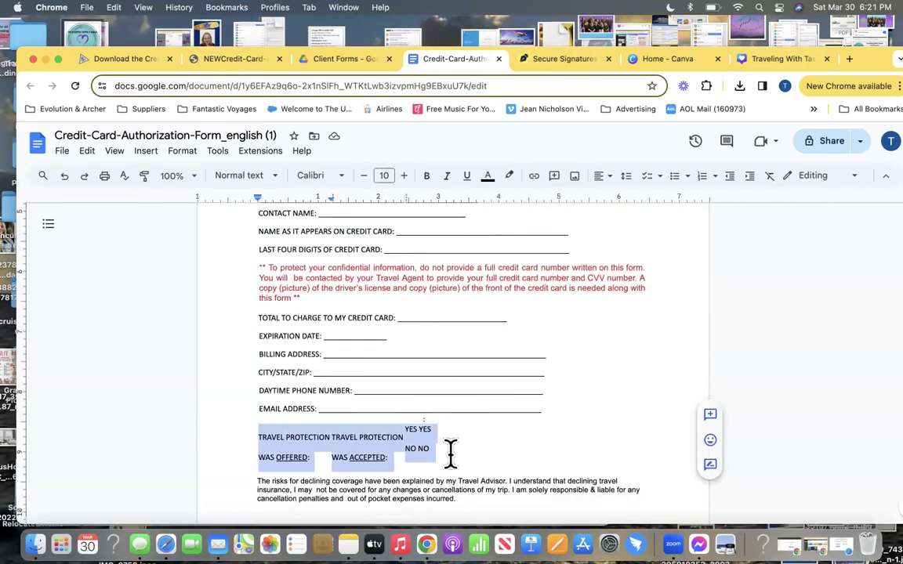
text(TRAVEL PROTECTION WAS OFFERED: TRAVEL PROTECTION WAS ACCEPTED: YES YES NO NO)
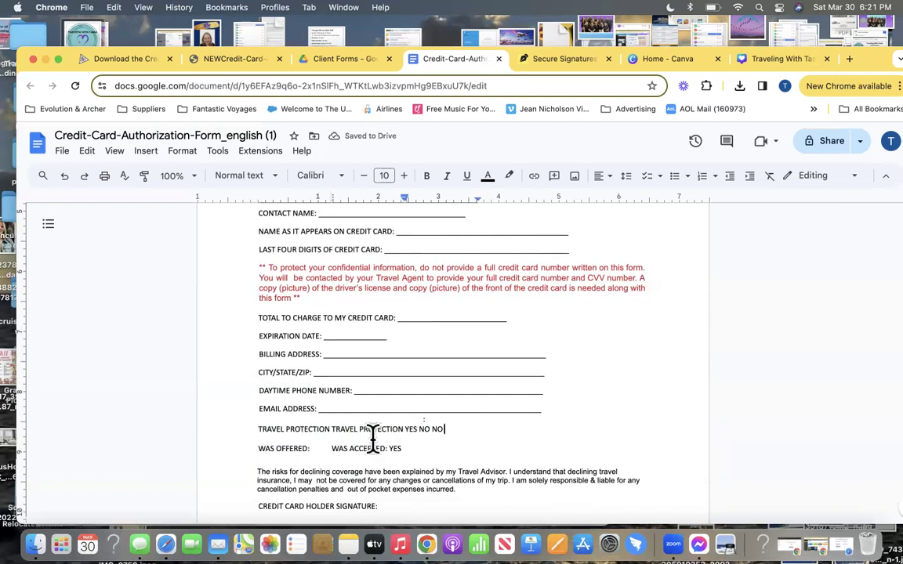
drag(333, 427, 448, 421)
drag(332, 429, 441, 434)
key(BackSpace)
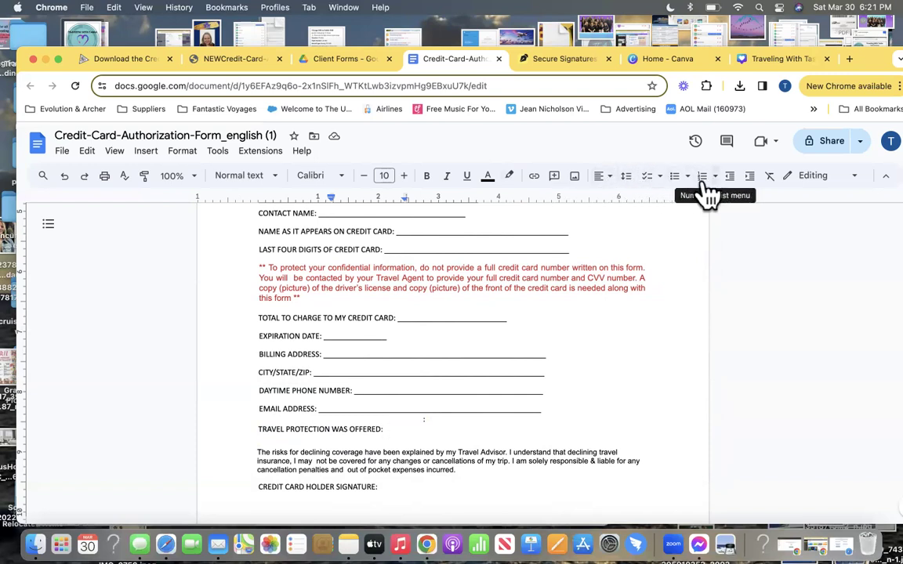
Try checklist formatting on the offered line, then undo it and restore its blank characters
click(144, 156)
click(149, 156)
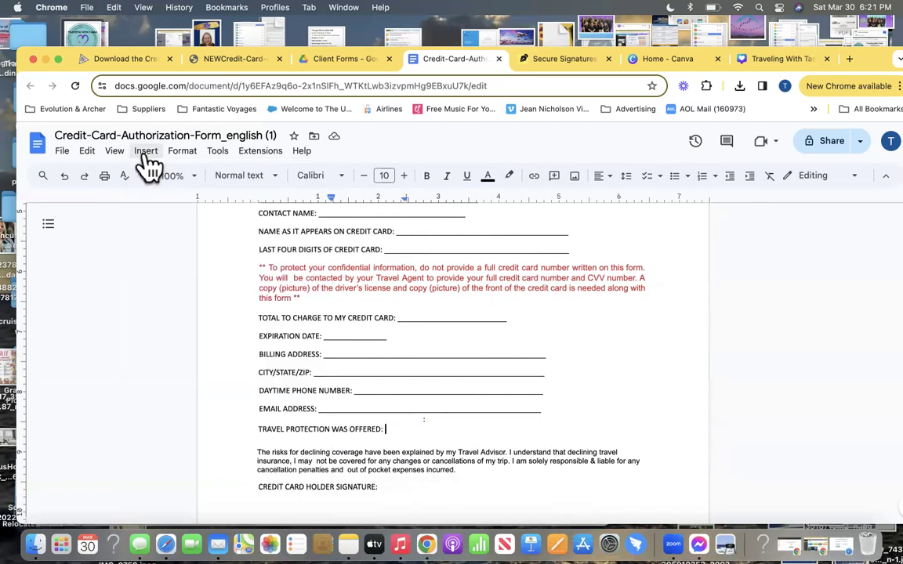
click(647, 177)
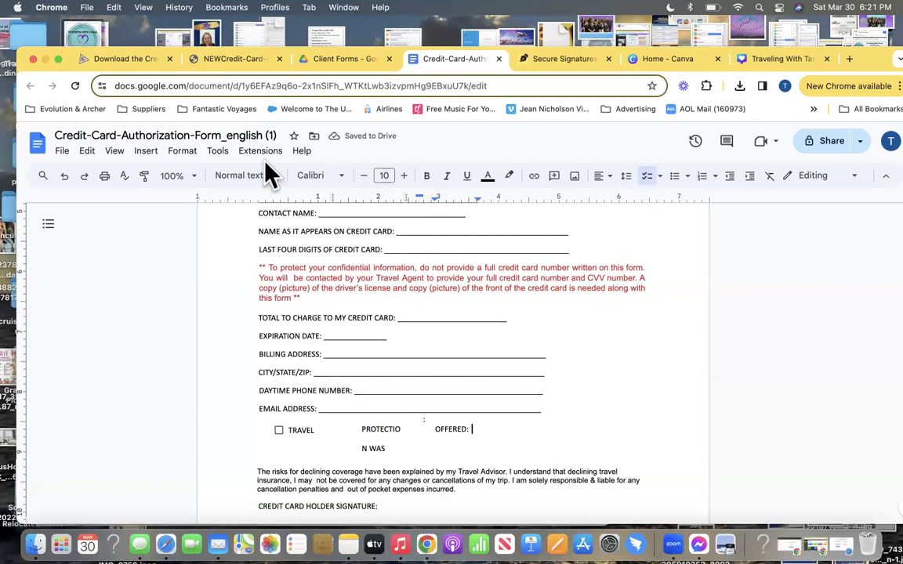
click(64, 177)
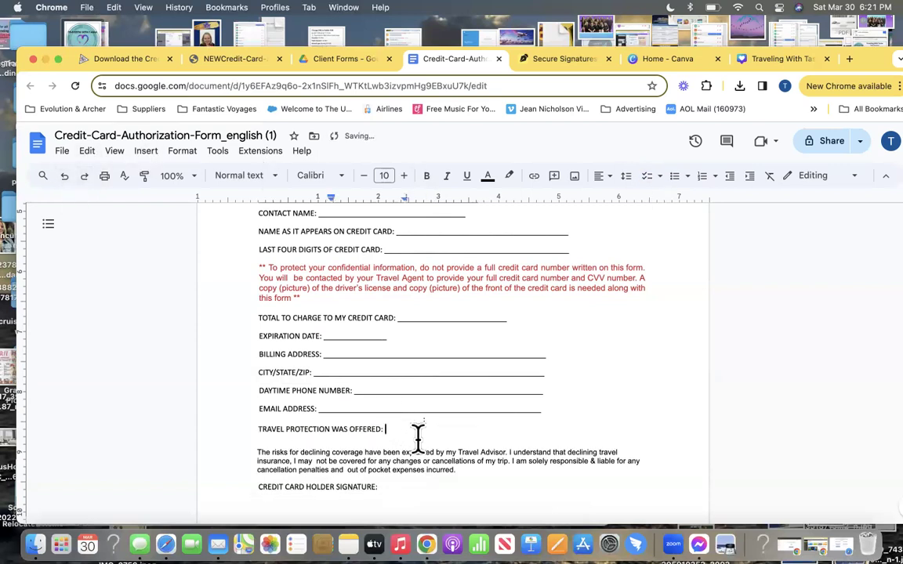
text(_)
text(NO)
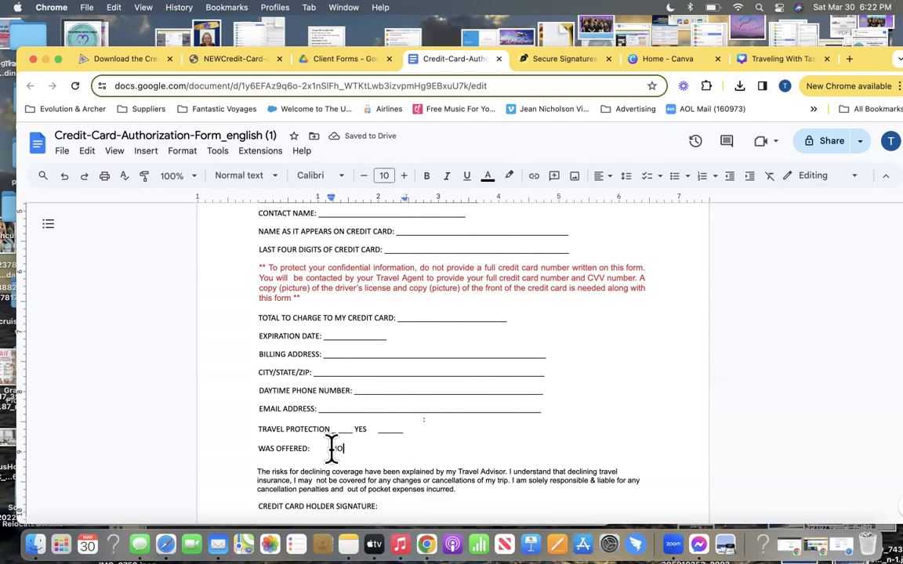
Clean up the wording and spacing of the travel protection offered line
mouse_move(308, 448)
mouse_down()
mouse_move(244, 438)
mouse_move(258, 454)
mouse_move(308, 448)
mouse_up()
key(BackSpace)
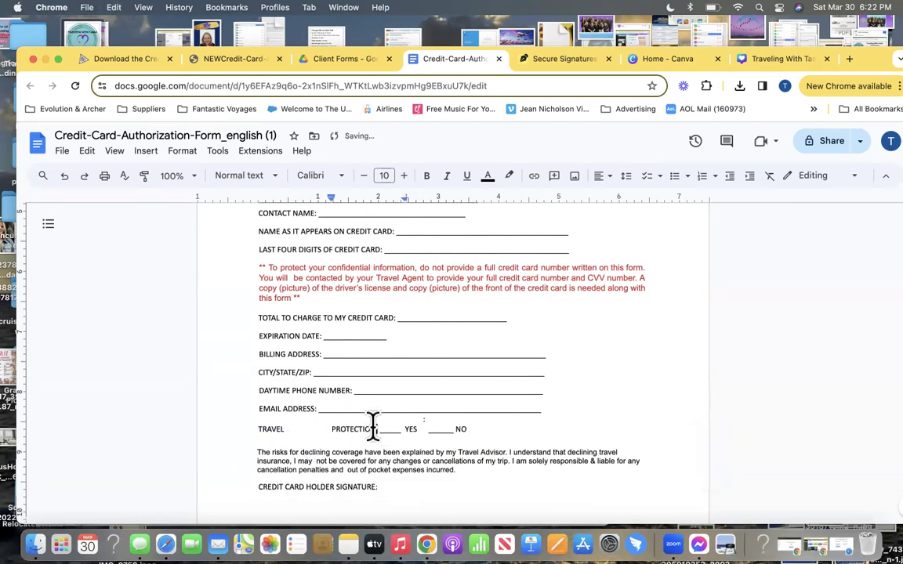
drag(262, 430, 488, 425)
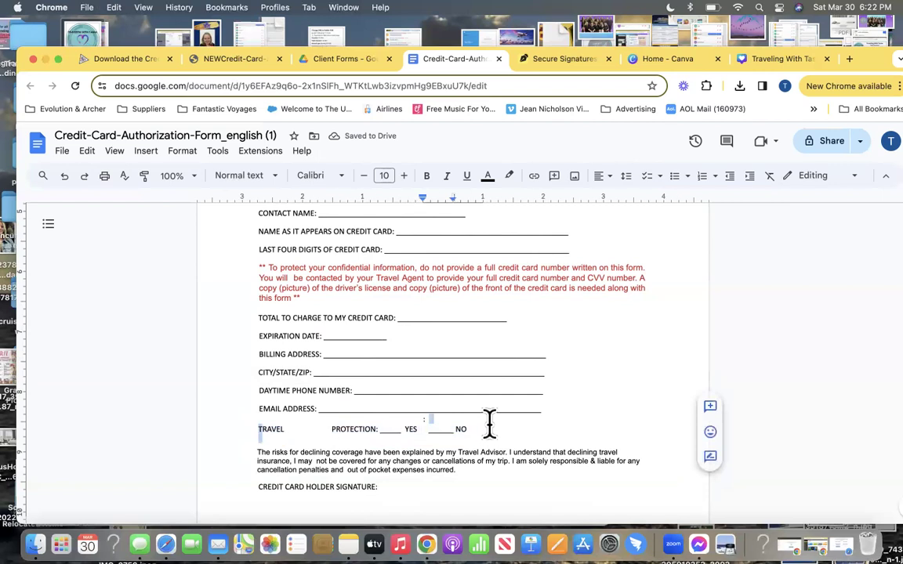
click(331, 428)
key(BackSpace)
key(BackSpace)
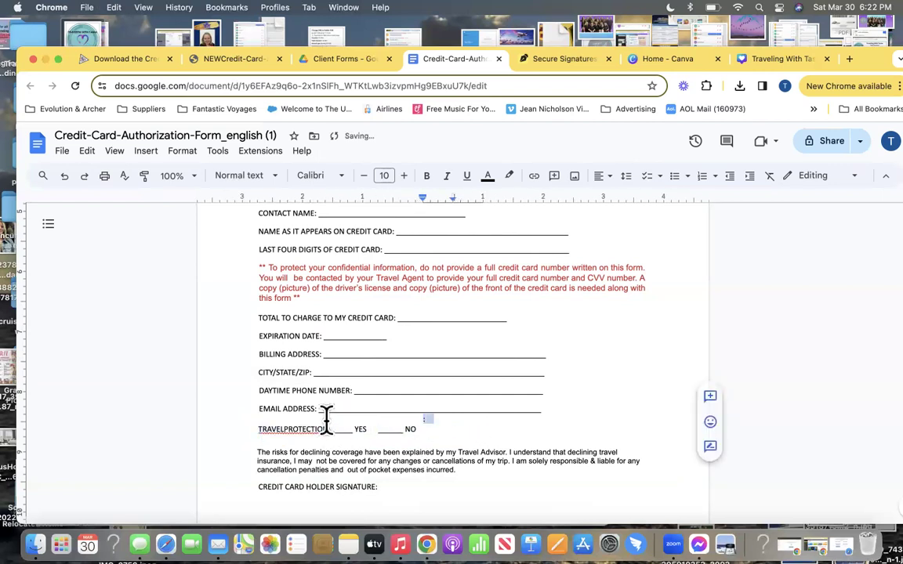
triple_click(339, 430)
key(BackSpace)
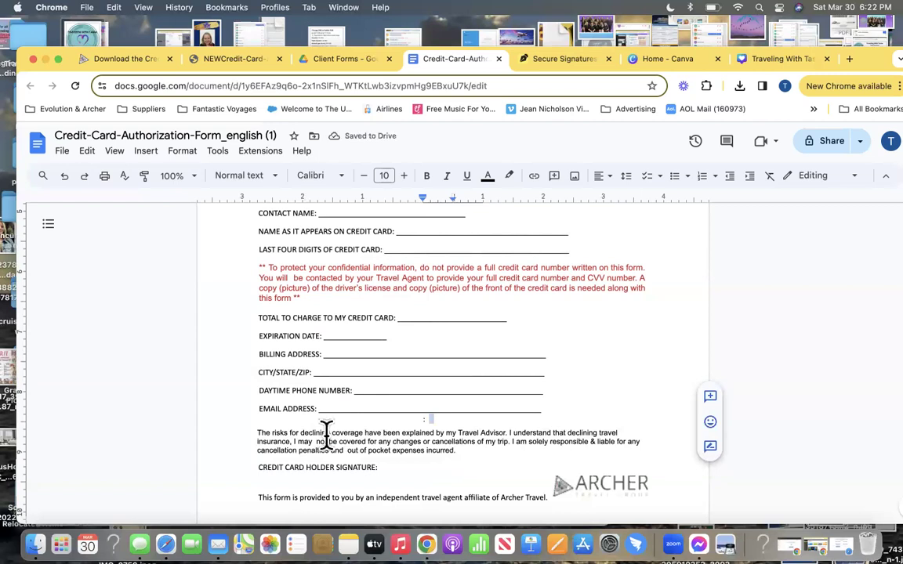
key(BackSpace)
key(super+z)
Add empty lines and paste 'TRAVEL PROTECTION WAS' onto the new line below the offered line
click(549, 409)
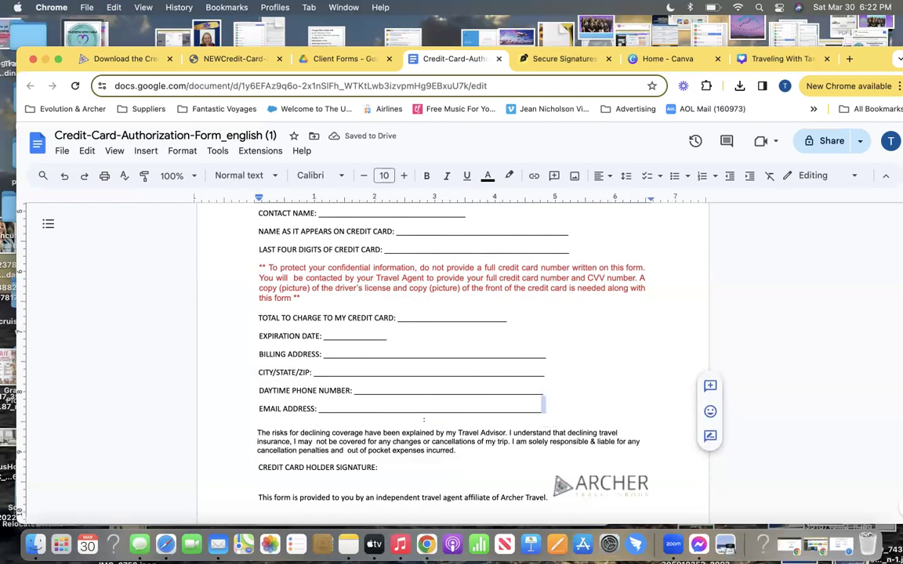
key(Return)
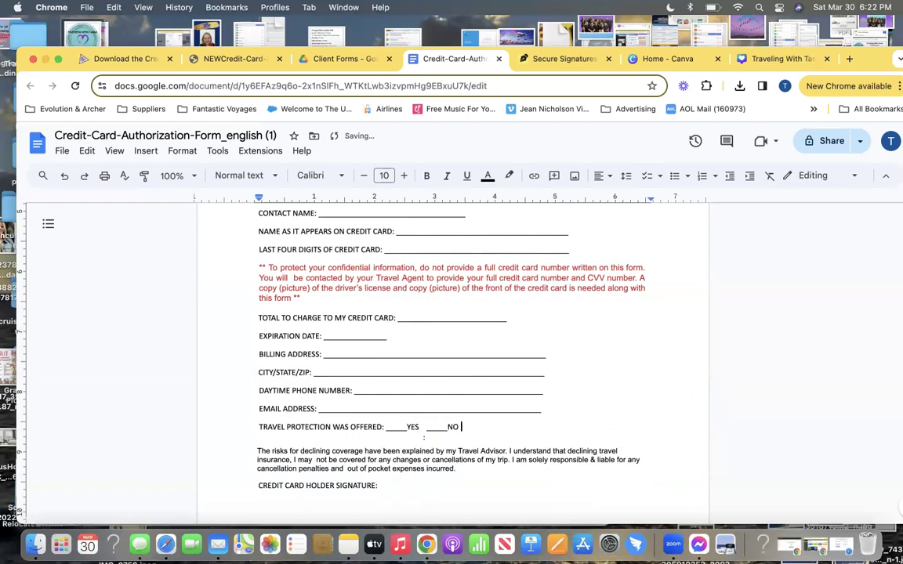
key(Return)
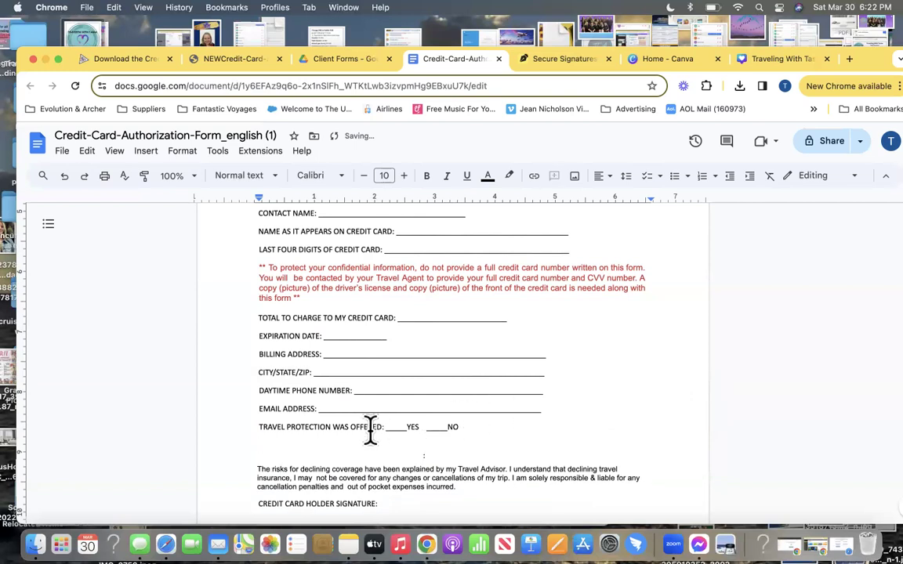
drag(383, 429, 259, 429)
key(super+c)
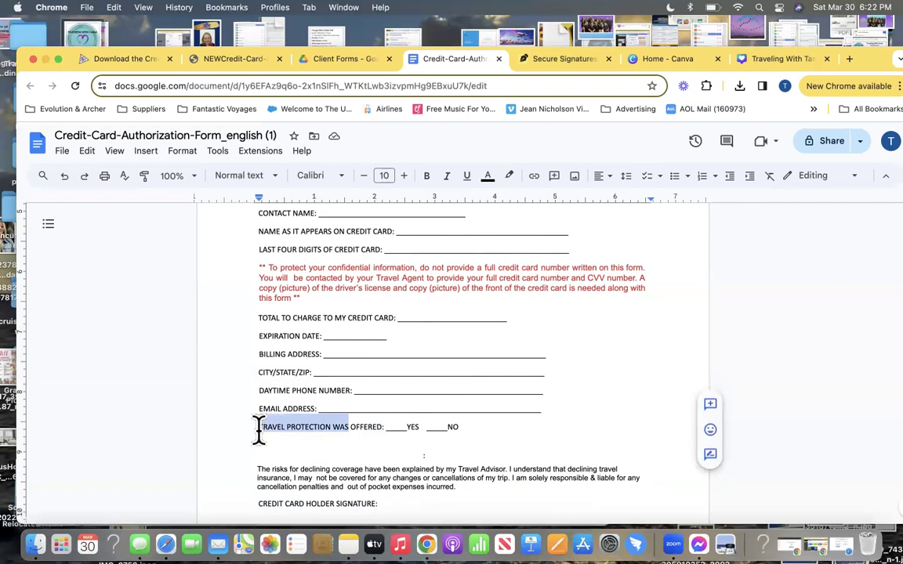
click(282, 450)
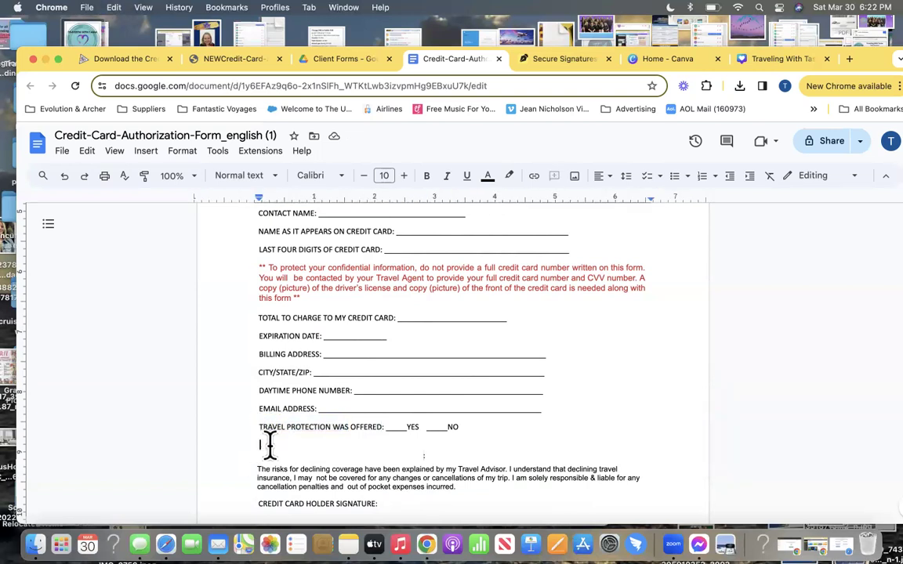
key(super+v)
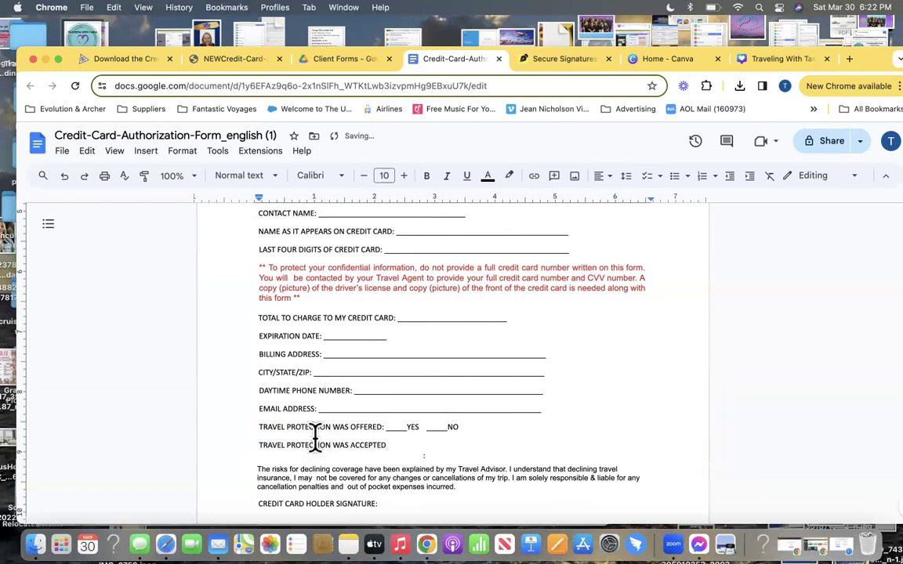
Complete the line as 'ACCEPTED: ____YES ____NO' and remove the extra blank line
drag(387, 441, 459, 427)
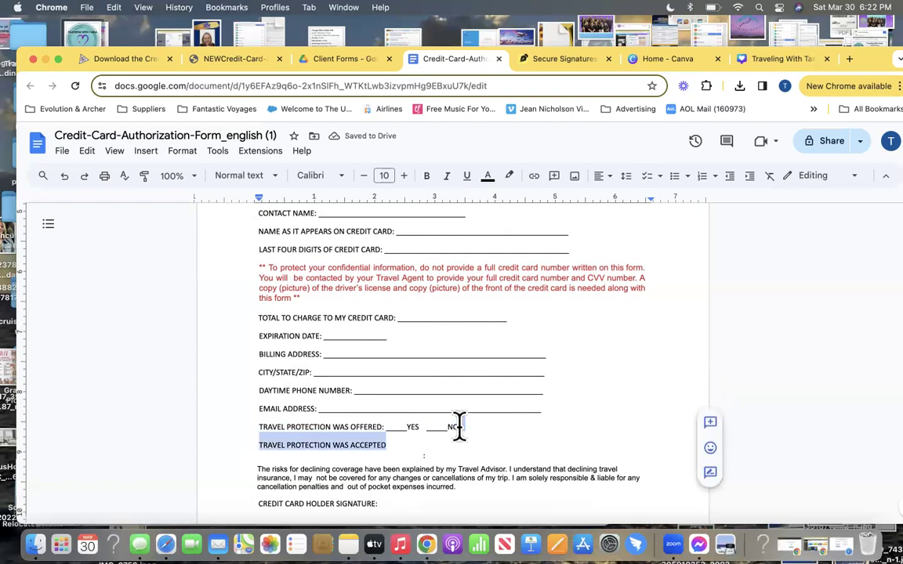
click(383, 427)
drag(383, 427, 468, 429)
key(super+c)
click(389, 445)
text(:)
key(super+v)
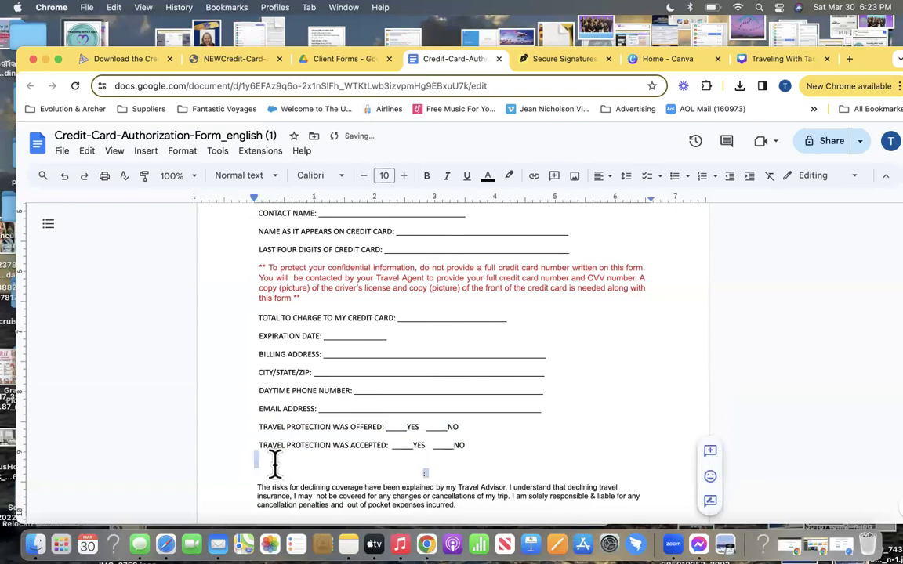
key(BackSpace)
Type an underscore line after CREDIT CARD HOLDER SIGNATURE: and trim it slightly shorter
scroll(290, 431, down, 3)
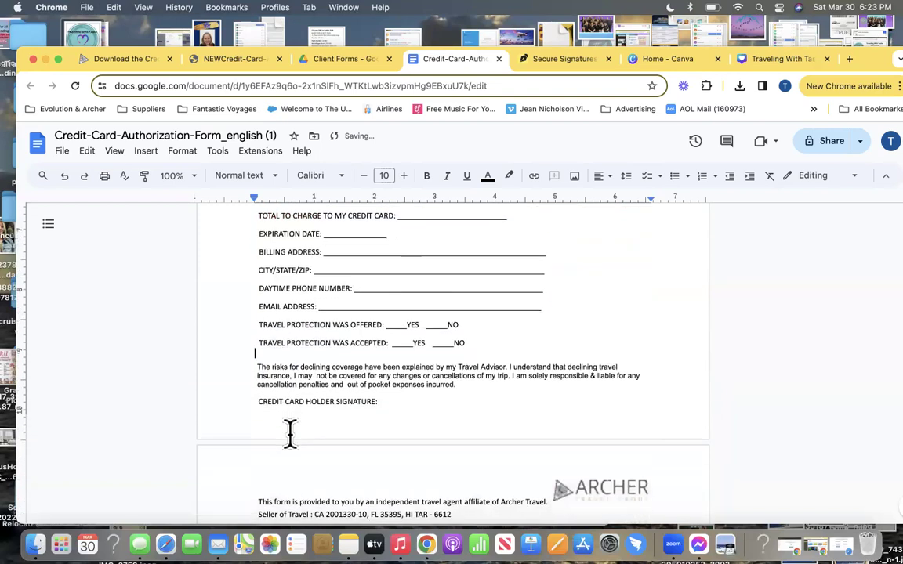
click(382, 402)
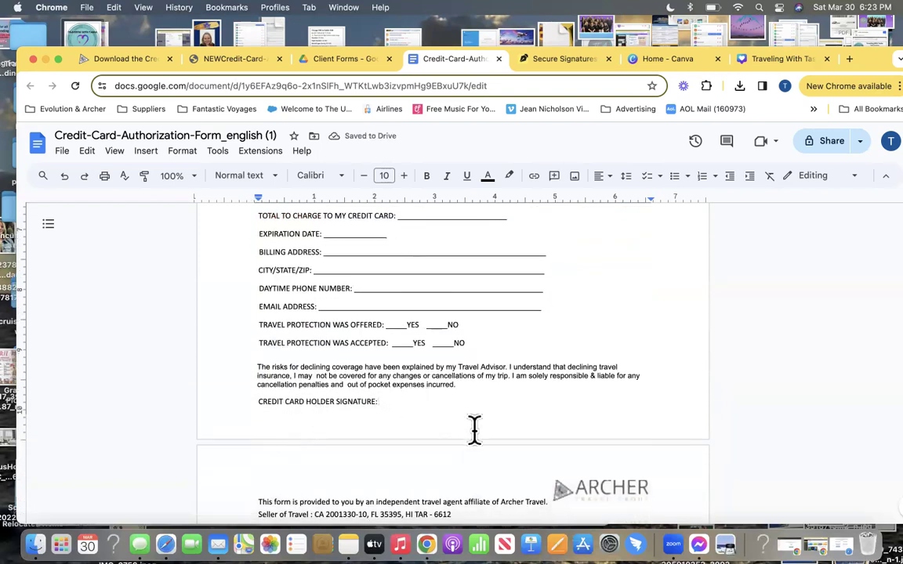
text(_)
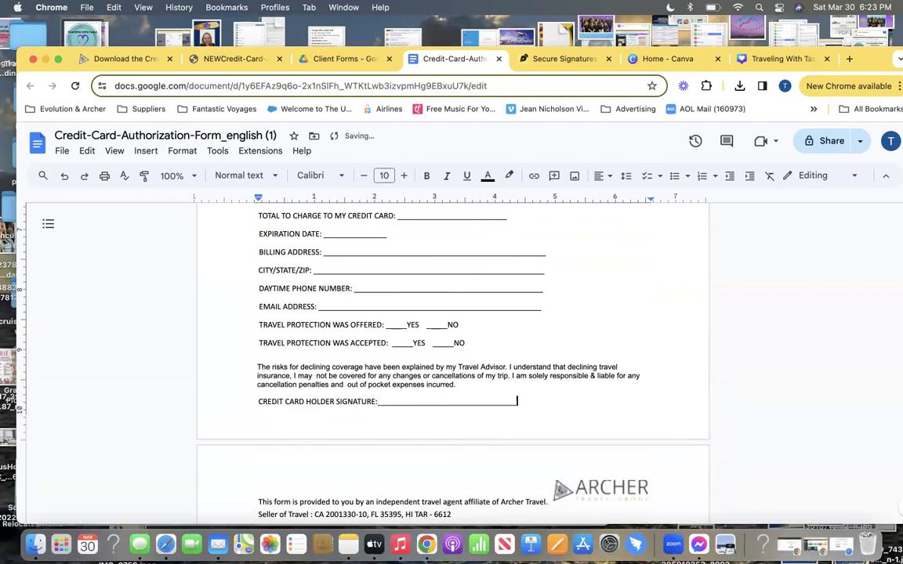
scroll(465, 393, down, 3)
scroll(466, 392, up, 3)
key(BackSpace)
key(BackSpace)
key(BackSpace)
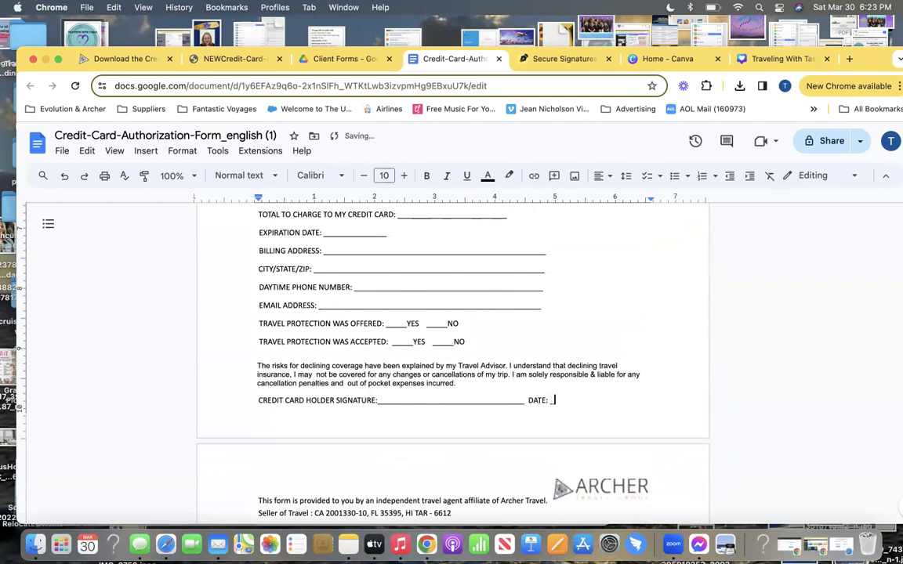
scroll(384, 357, up, 10)
Shrink the logo and contact header image from its corner in two passes
click(395, 356)
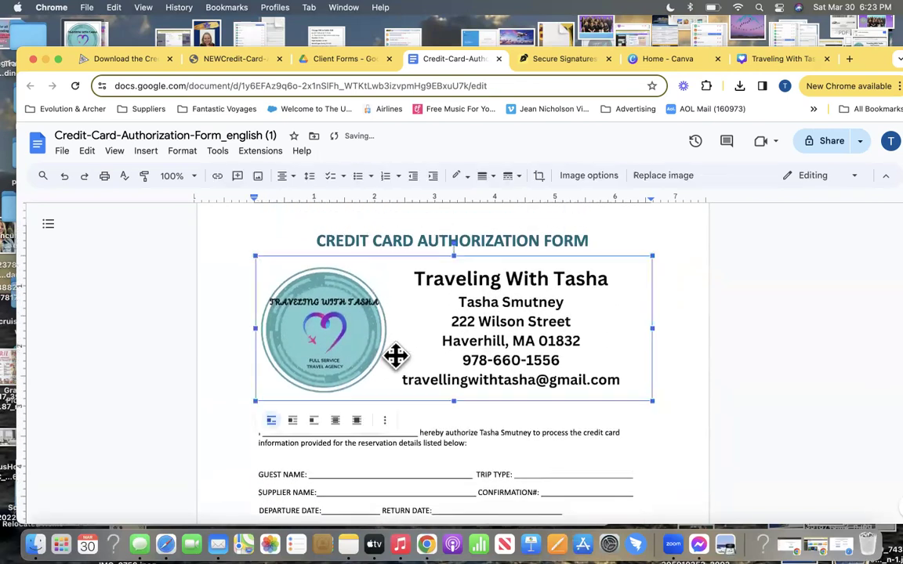
drag(653, 402, 579, 357)
scroll(609, 375, down, 15)
scroll(609, 375, up, 15)
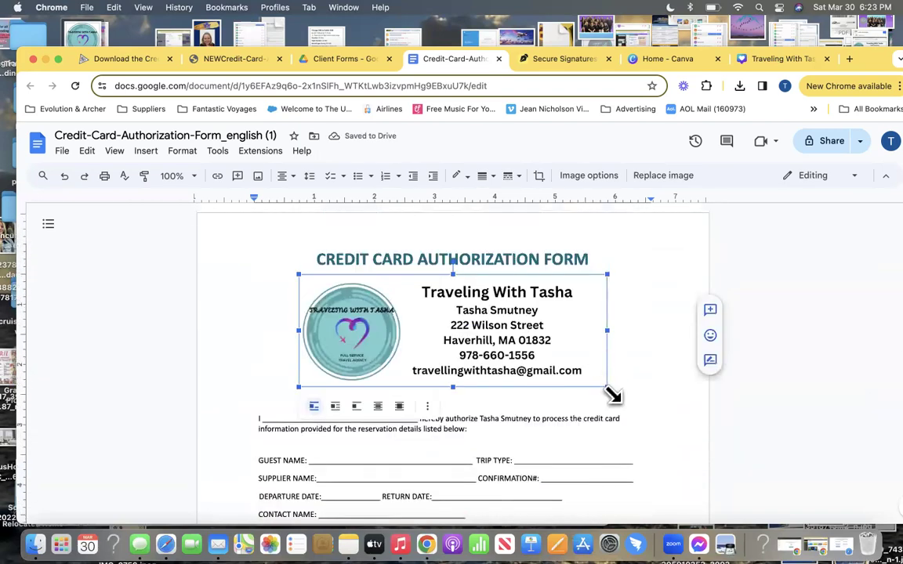
drag(608, 391, 558, 359)
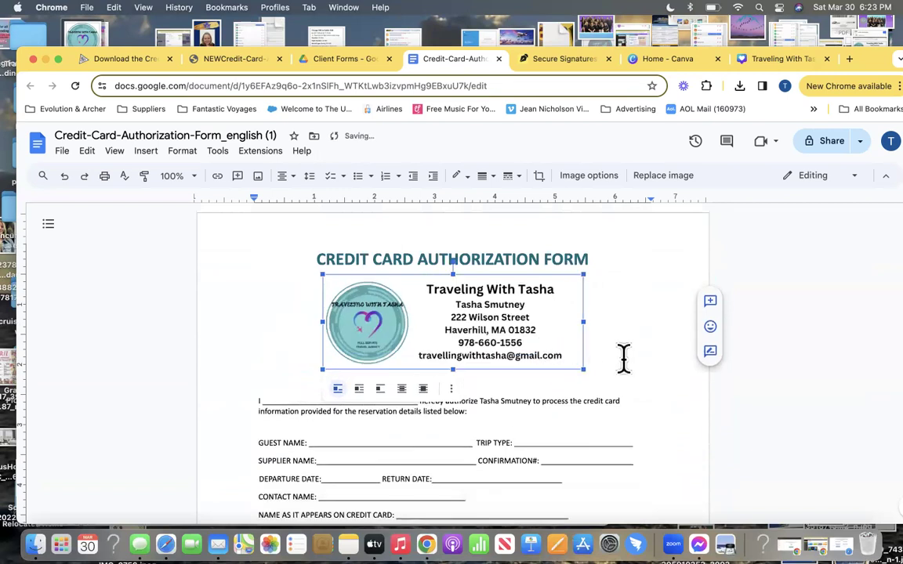
Rename the document to 'Credit-Card-Authorization TEMPLATE'
click(191, 136)
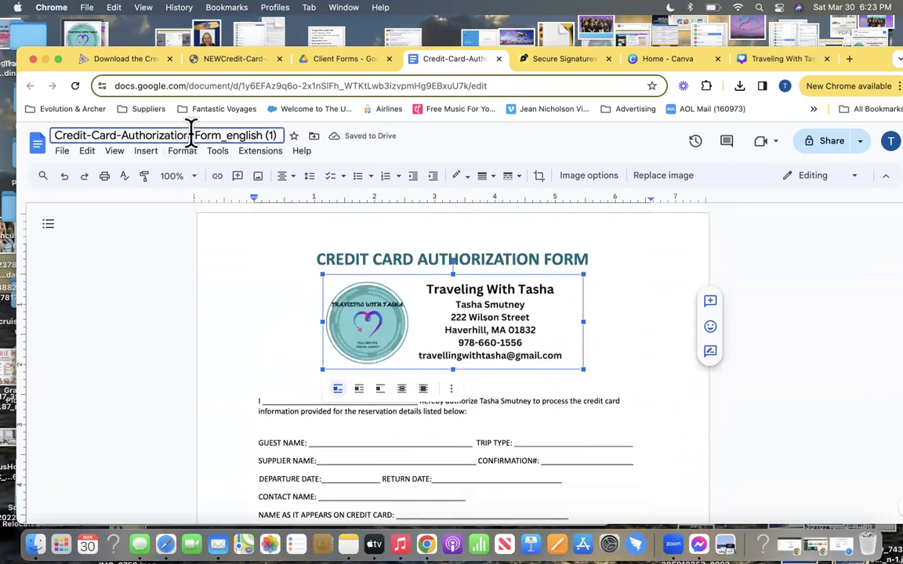
drag(191, 136, 310, 147)
text(T)
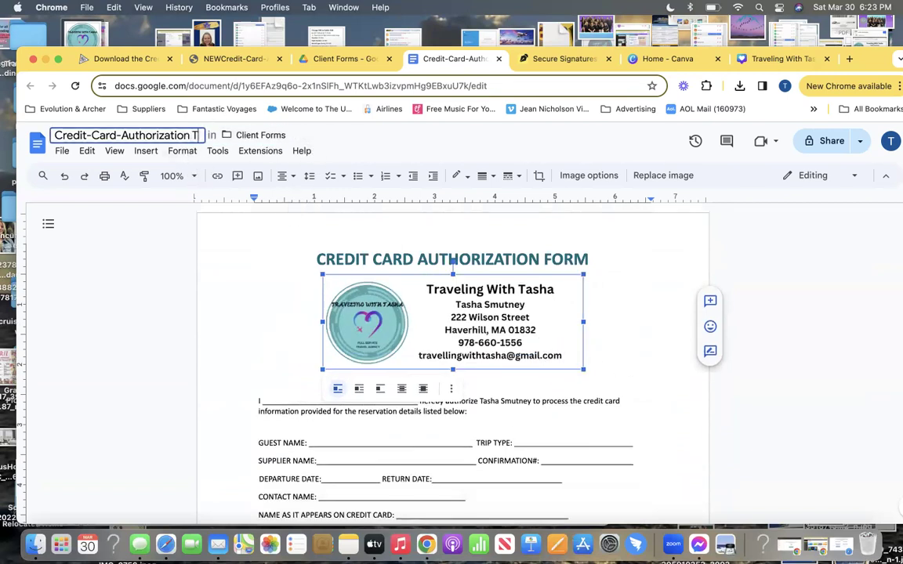
text(EMPLATE)
key(Return)
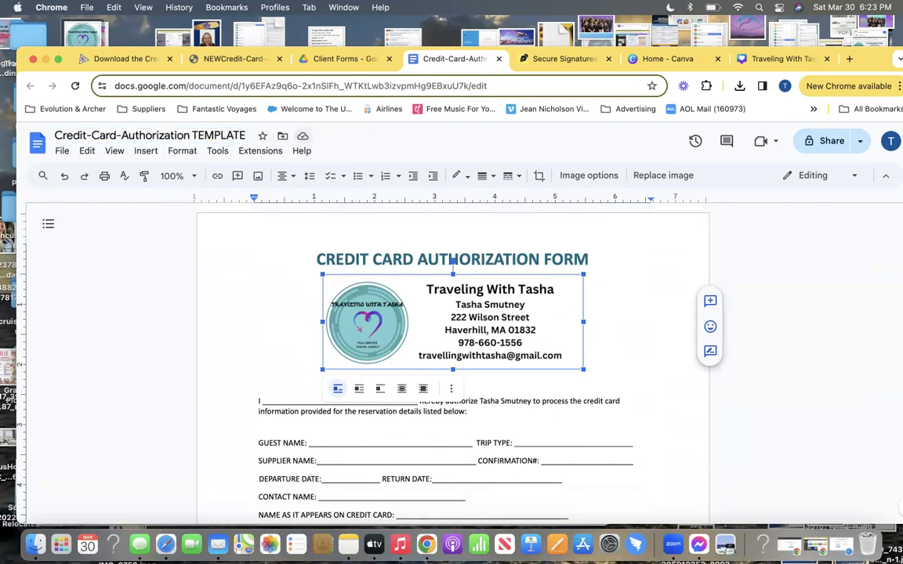
Move the ARCHER logo at the page bottom slightly lower
scroll(253, 290, down, 1)
scroll(243, 275, down, 2)
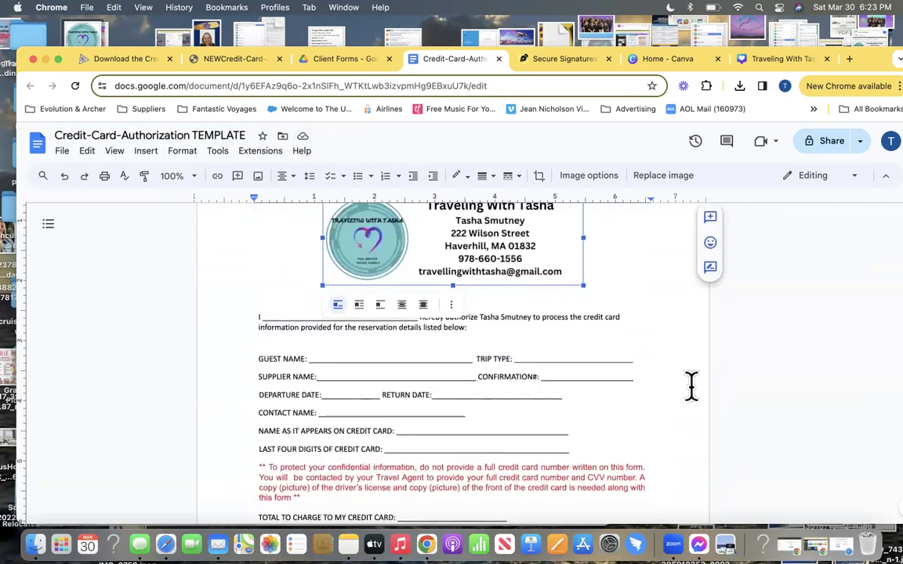
click(663, 339)
scroll(657, 340, up, 2)
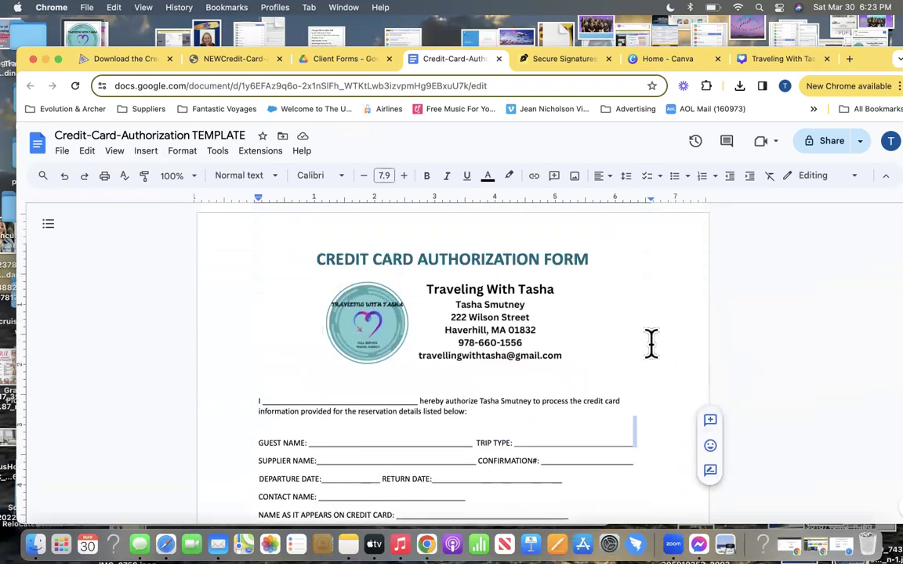
scroll(650, 342, down, 9)
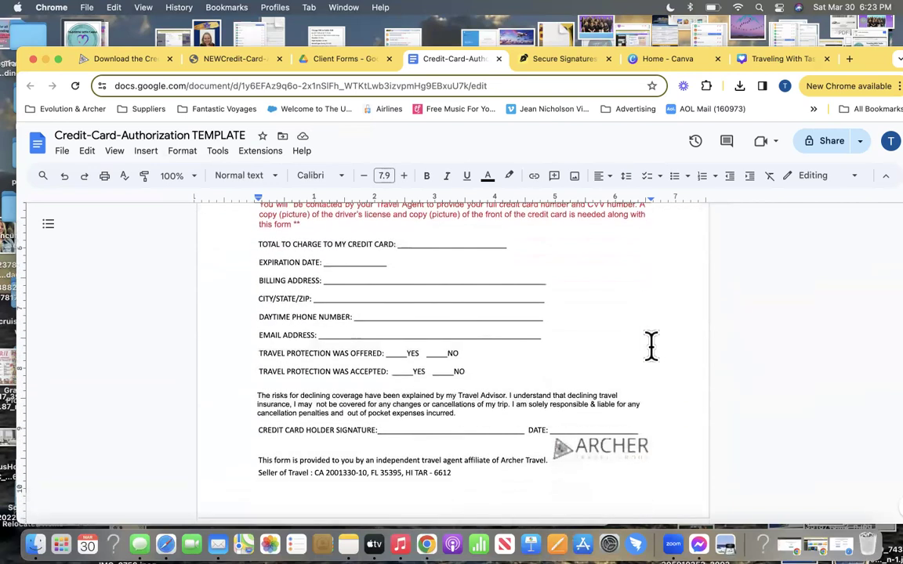
click(623, 448)
drag(623, 448, 623, 462)
click(709, 373)
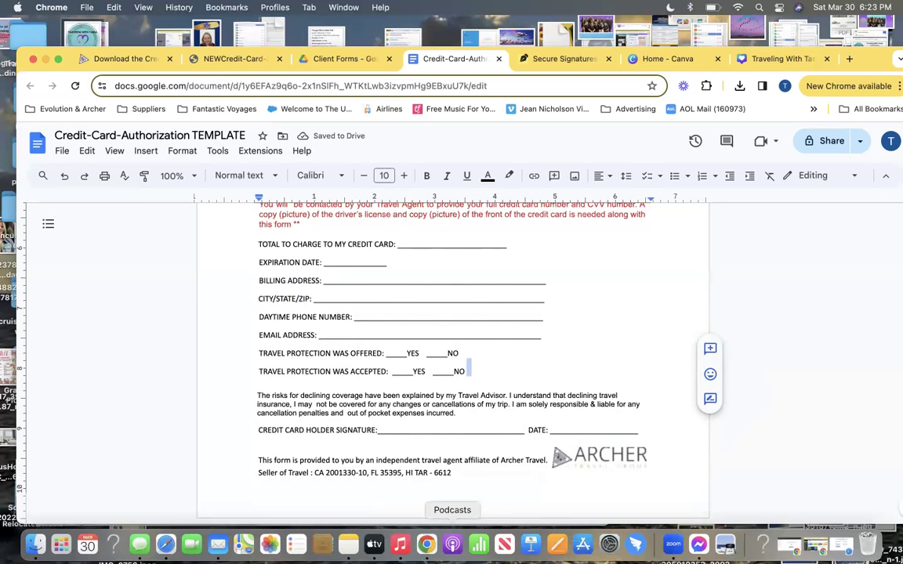
click(580, 360)
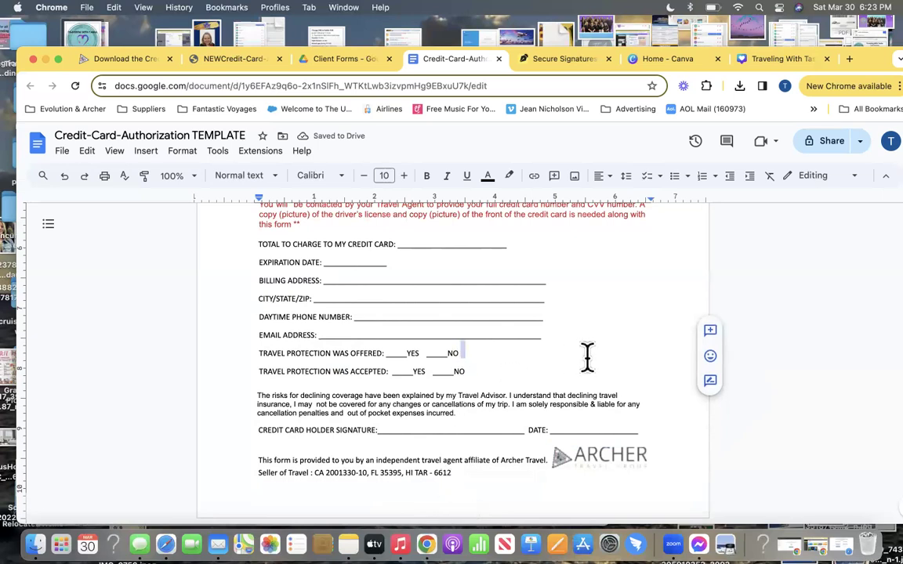
Reduce the CREDIT CARD AUTHORIZATION FORM heading to size 14 and color it the light-blue custom swatch
scroll(465, 431, up, 10)
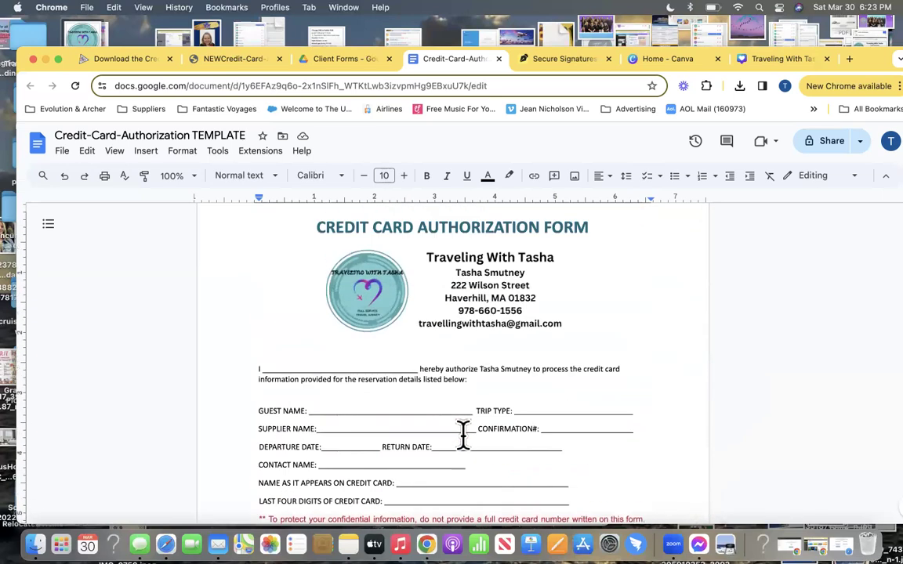
triple_click(482, 258)
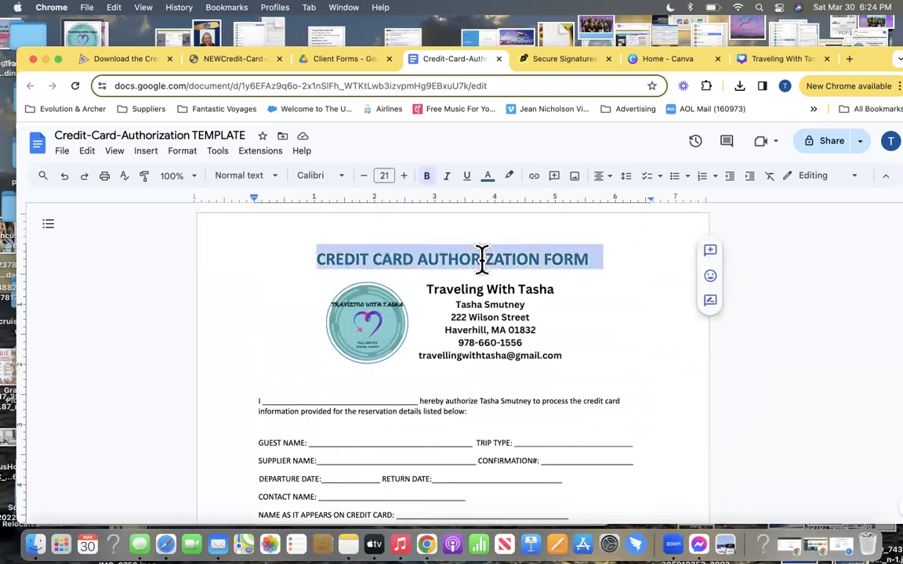
click(363, 176)
click(364, 175)
click(364, 176)
click(364, 175)
click(364, 175)
click(364, 176)
click(363, 176)
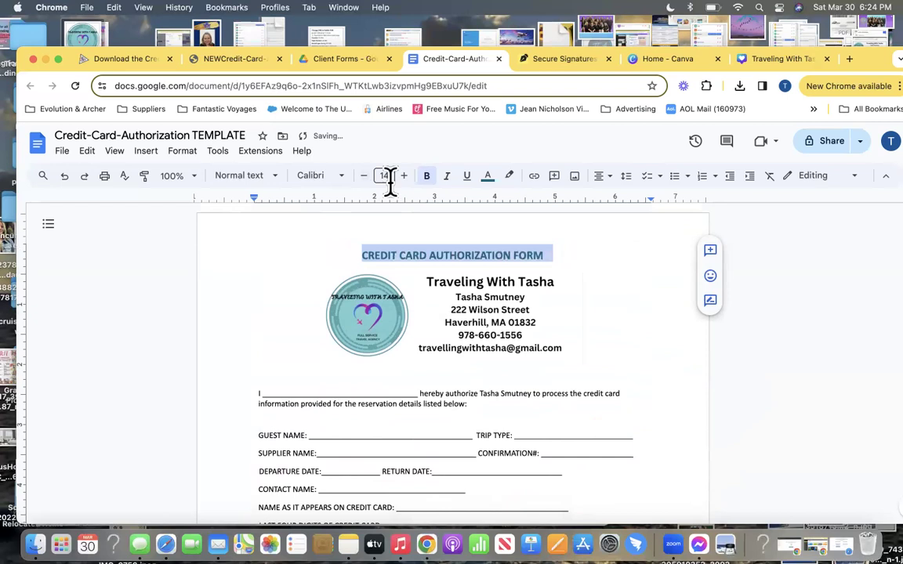
click(492, 184)
click(602, 215)
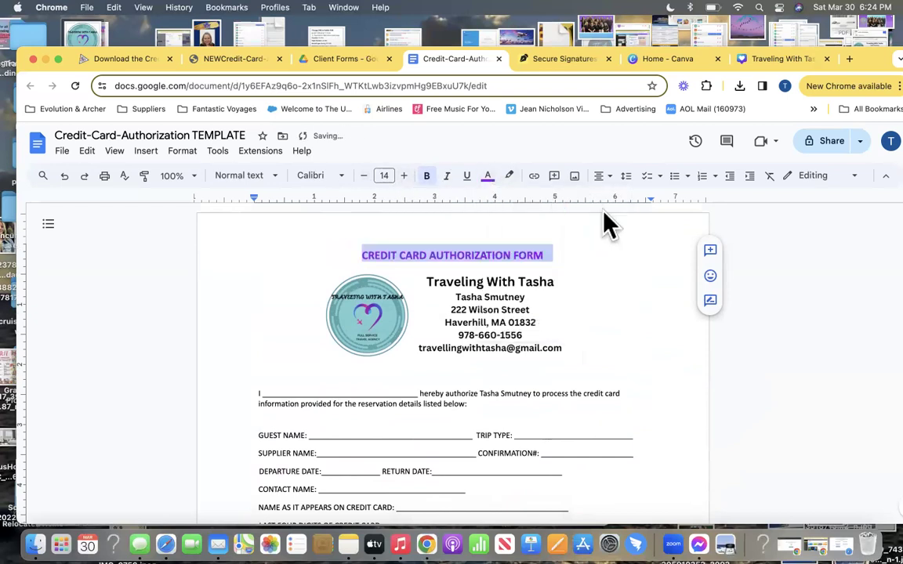
click(487, 180)
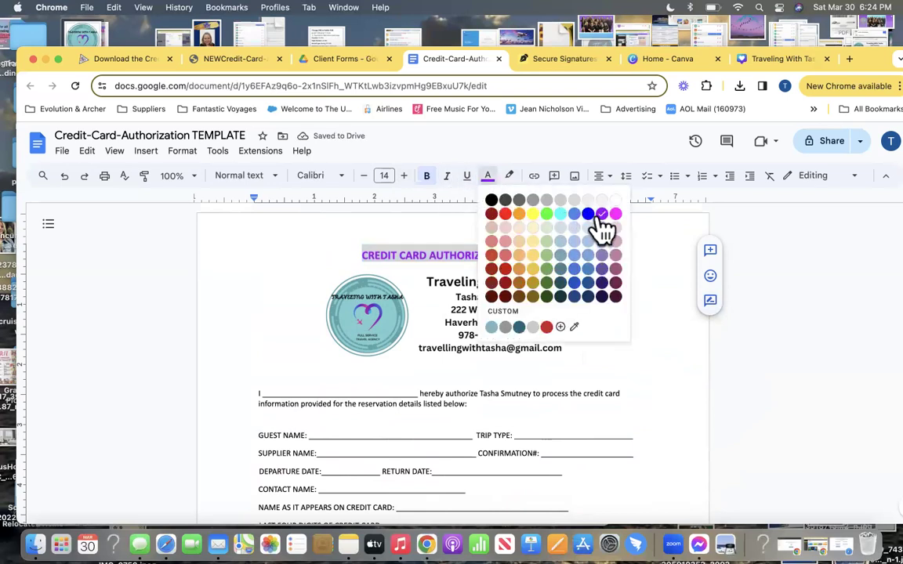
click(493, 327)
click(772, 350)
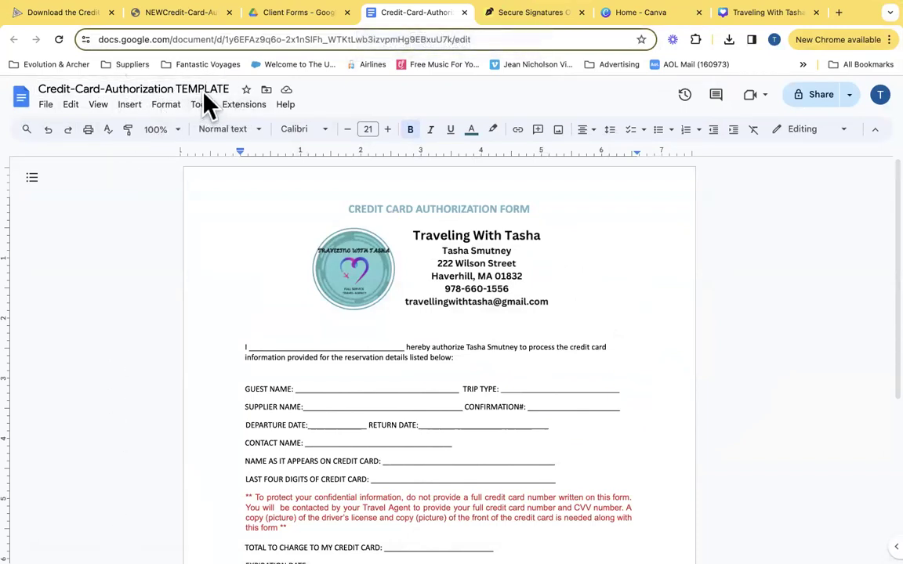
Copy the template, named with the client's name and CANCUN 2024, into the Client Forms folder
click(45, 104)
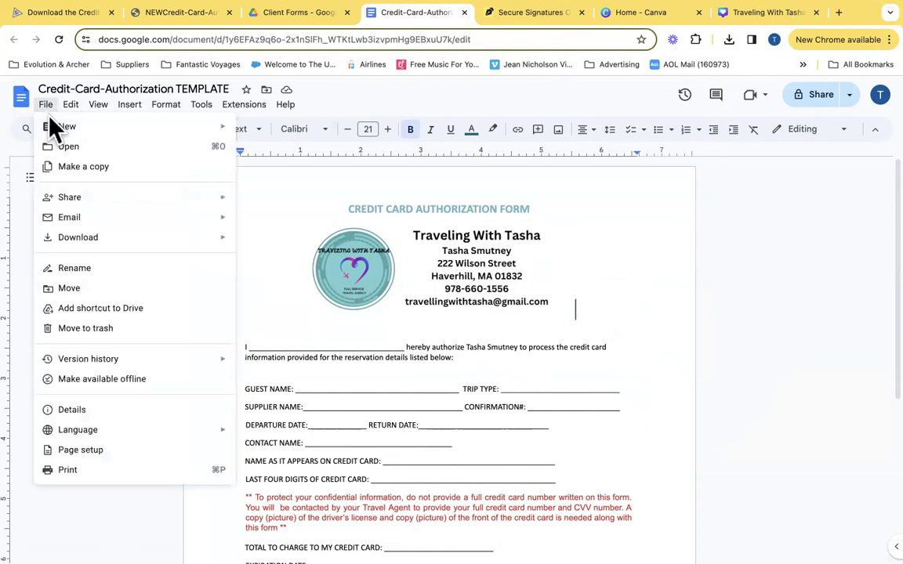
click(74, 169)
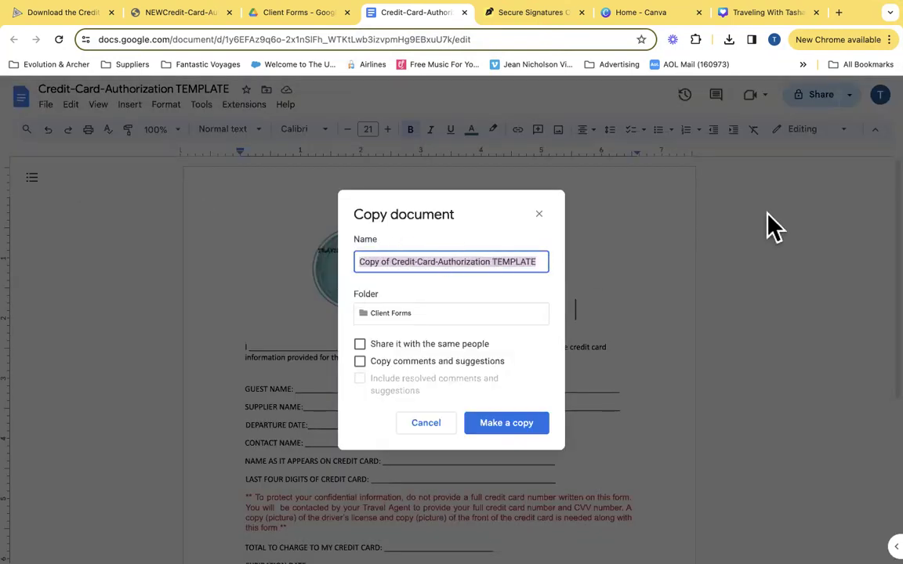
click(390, 265)
drag(393, 264, 316, 255)
key(BackSpace)
double_click(476, 262)
key(BackSpace)
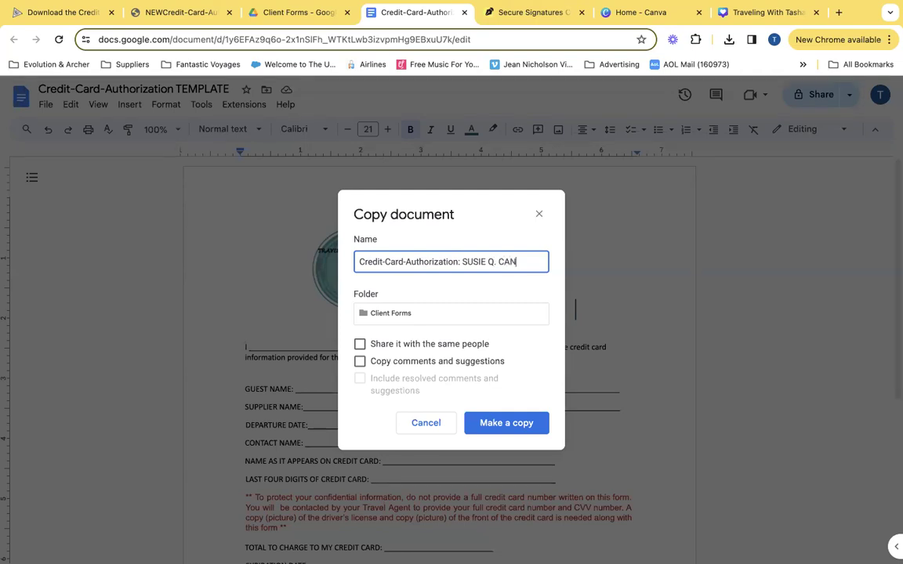
text(N 2024)
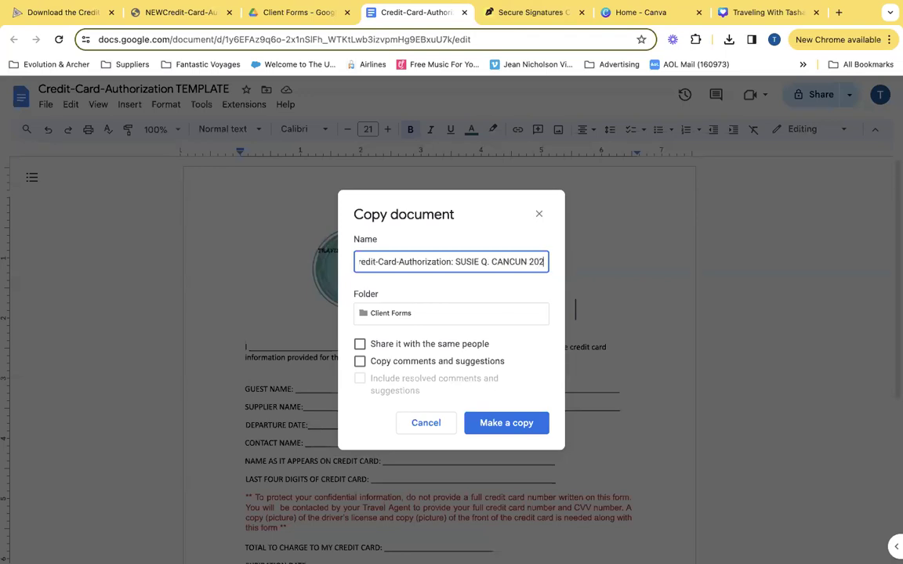
click(440, 313)
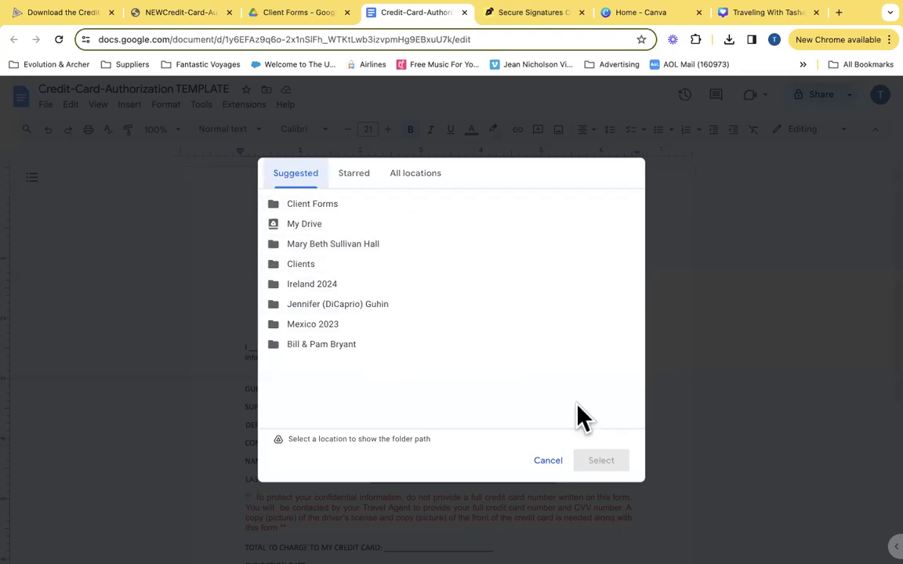
click(549, 461)
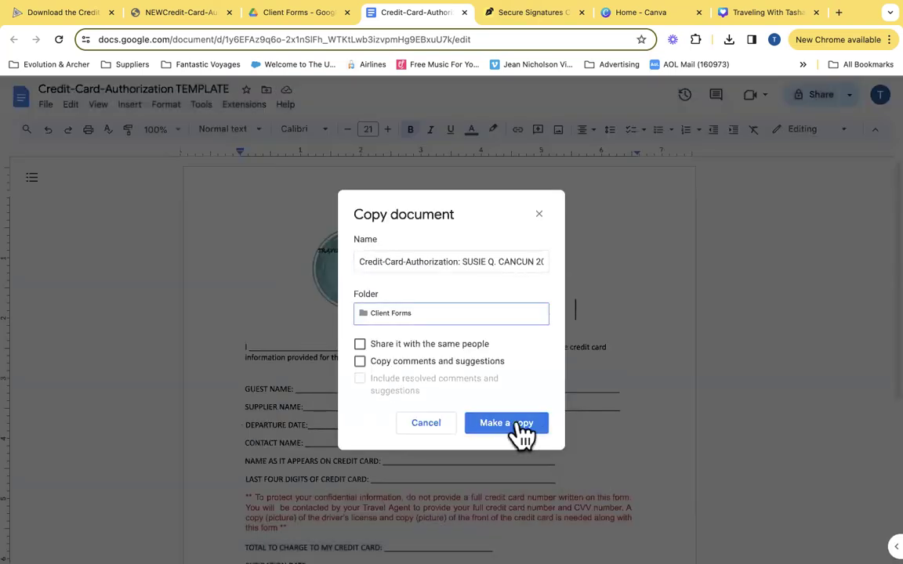
click(519, 433)
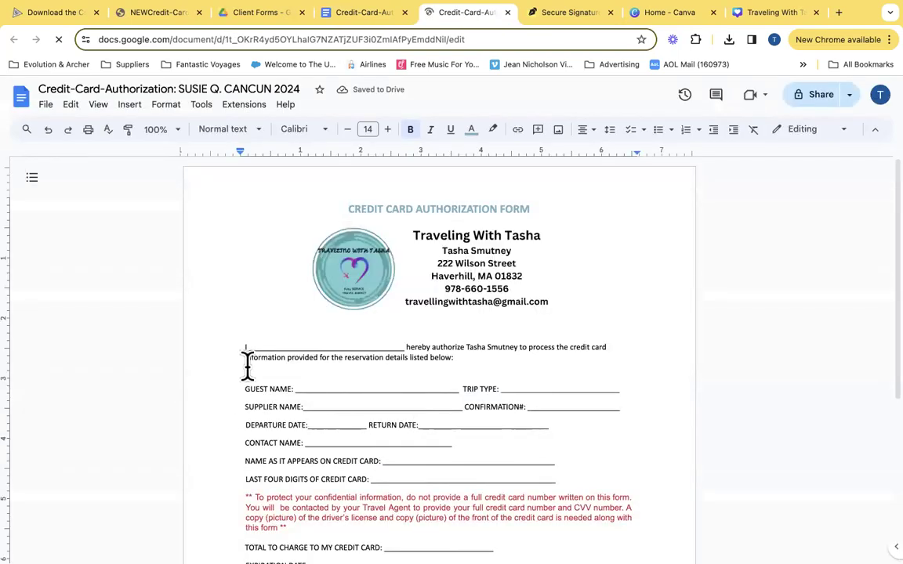
Type the client's full name over the blank after I and the Guest Name blank
drag(261, 344, 396, 341)
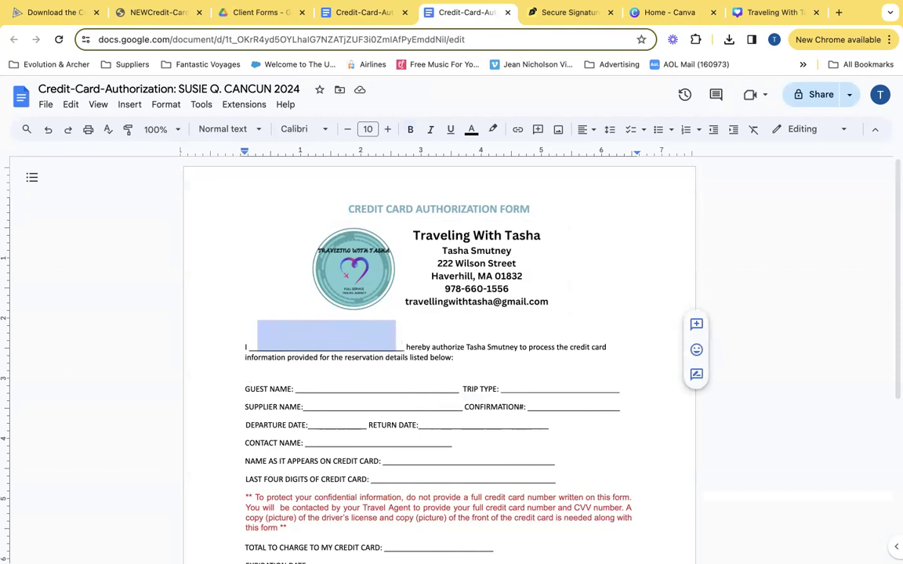
key(BackSpace)
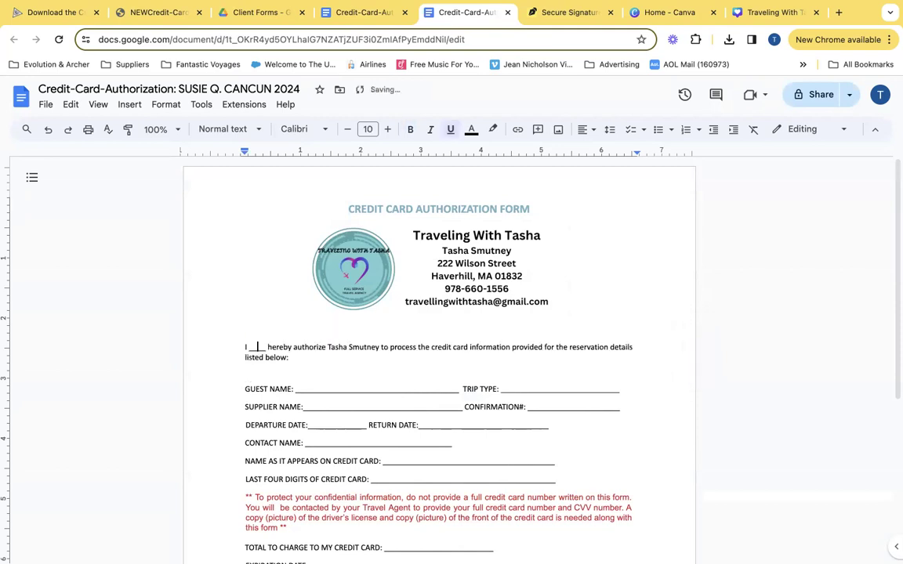
text(SU)
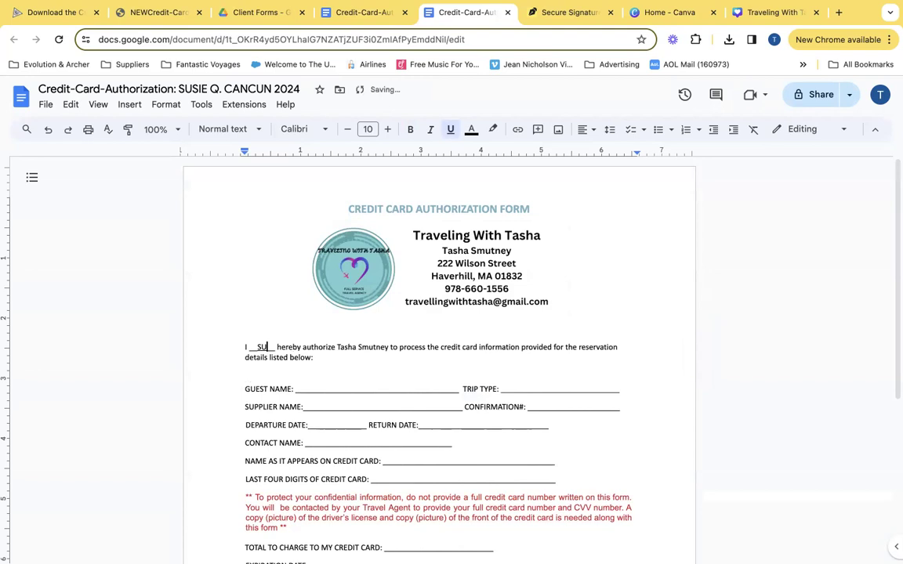
key(BackSpace)
key(BackSpace)
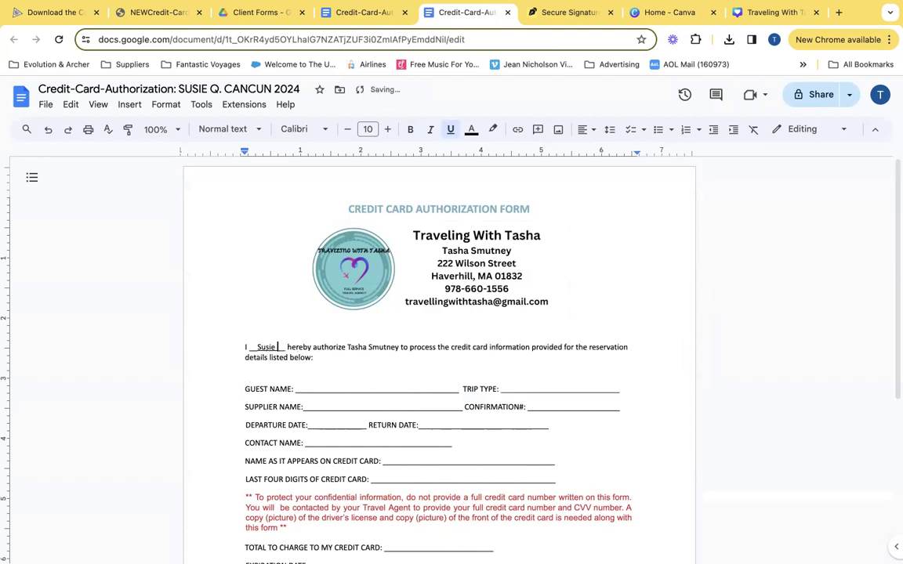
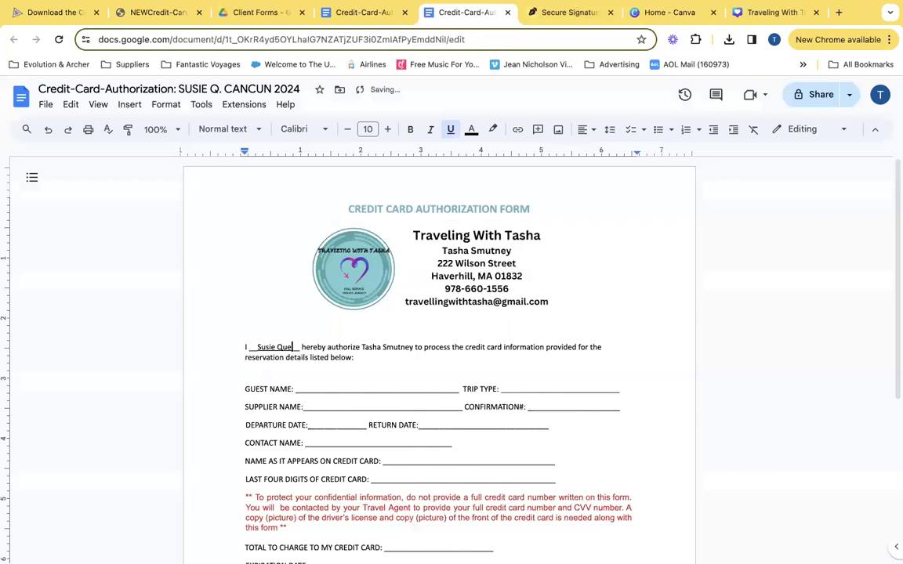
drag(317, 390, 394, 387)
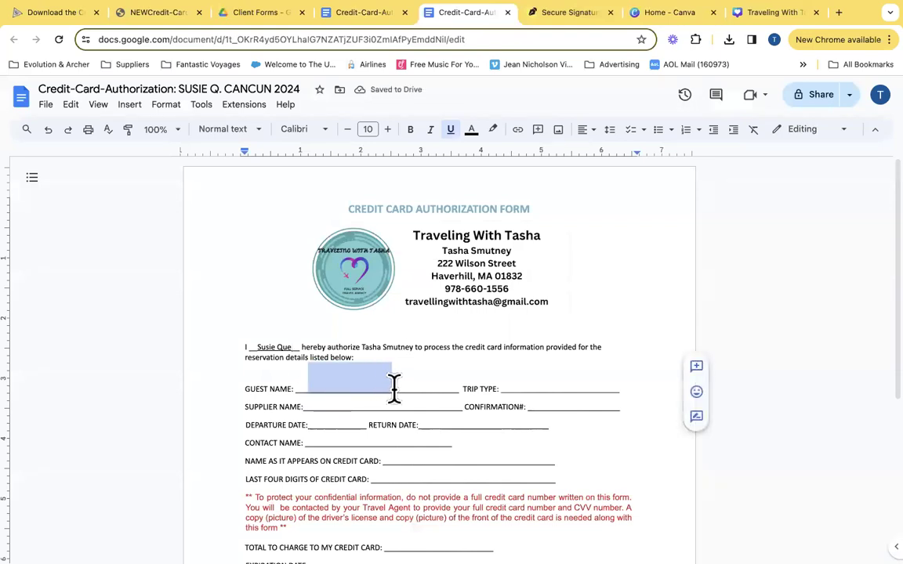
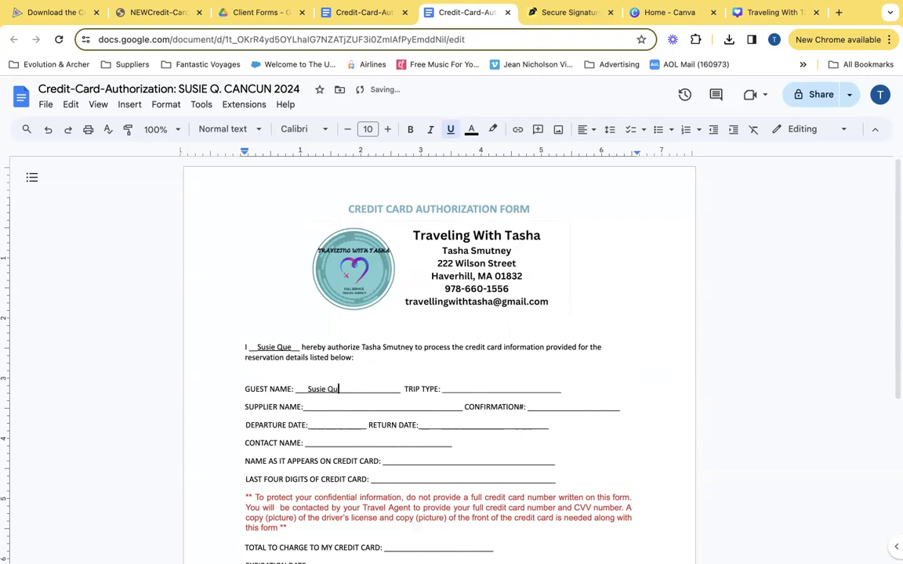
Fill Trip Type with 'Flights, All-Inclusive Resort, Transfers' at 10 pt
drag(457, 384, 553, 385)
text(Flight)
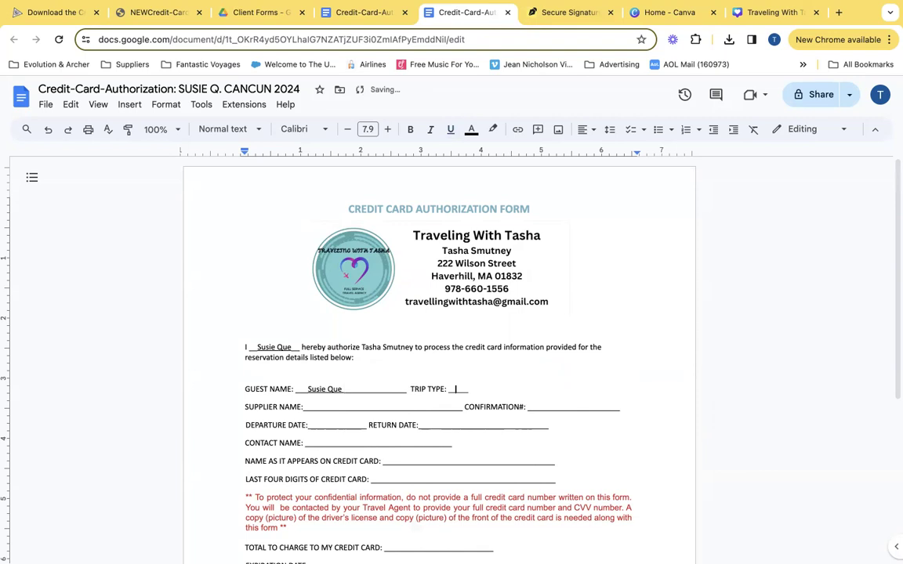
click(428, 392)
click(456, 388)
click(368, 128)
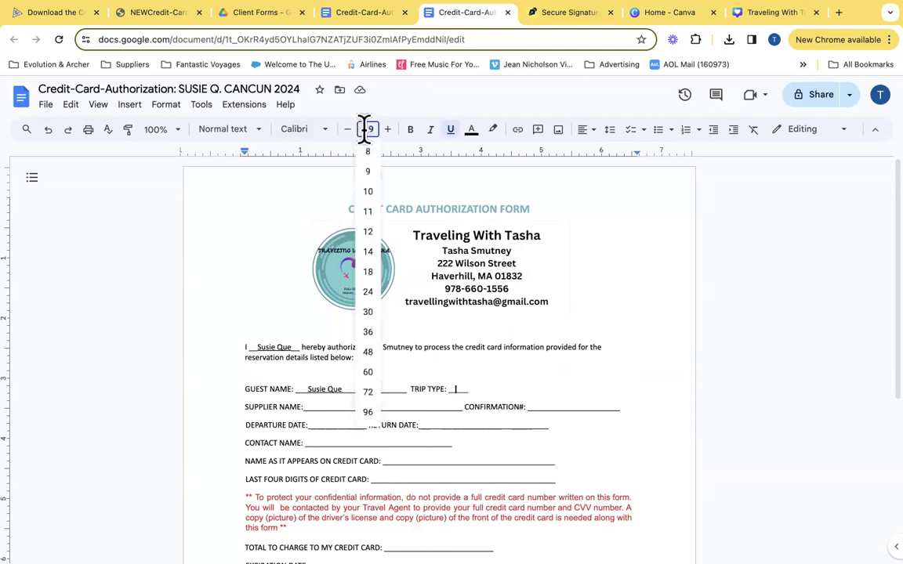
click(368, 192)
text(Flight)
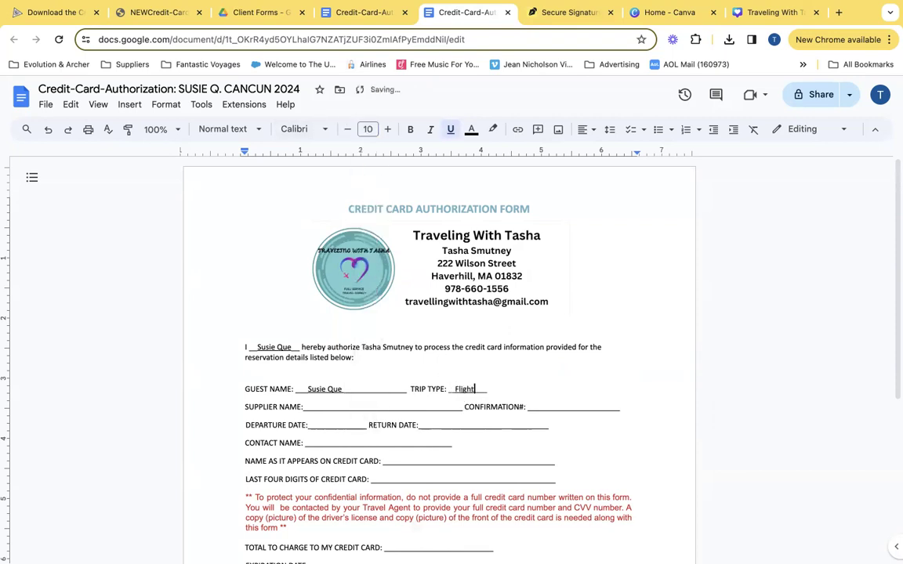
text(s, All-Inclusive Resort, Transfers)
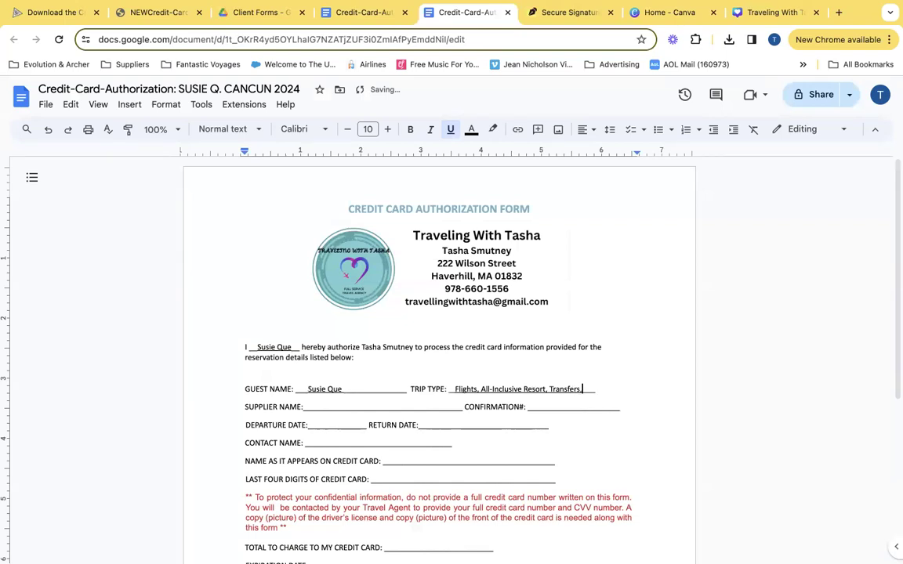
drag(317, 403, 334, 409)
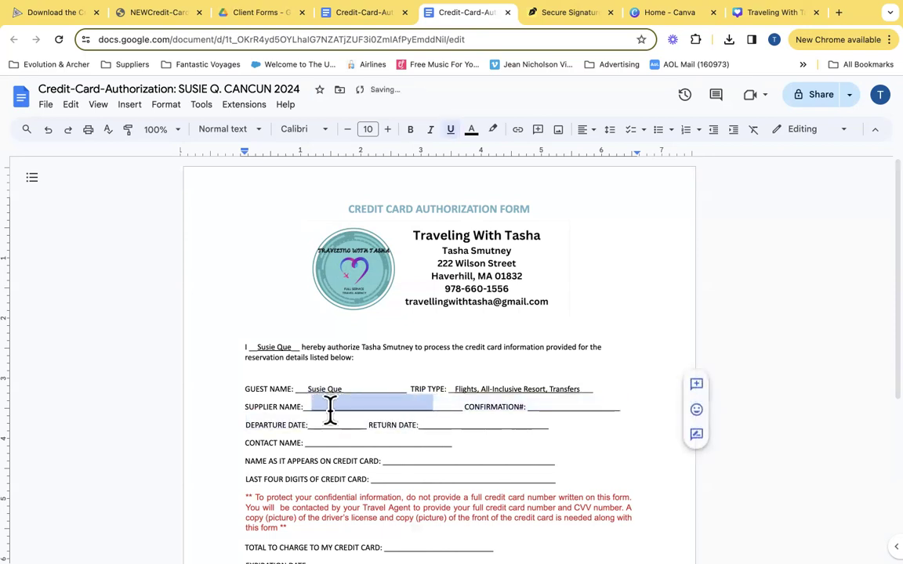
Enter supplier Funjet Vacations and an underlined confirmation number
text(Fun )
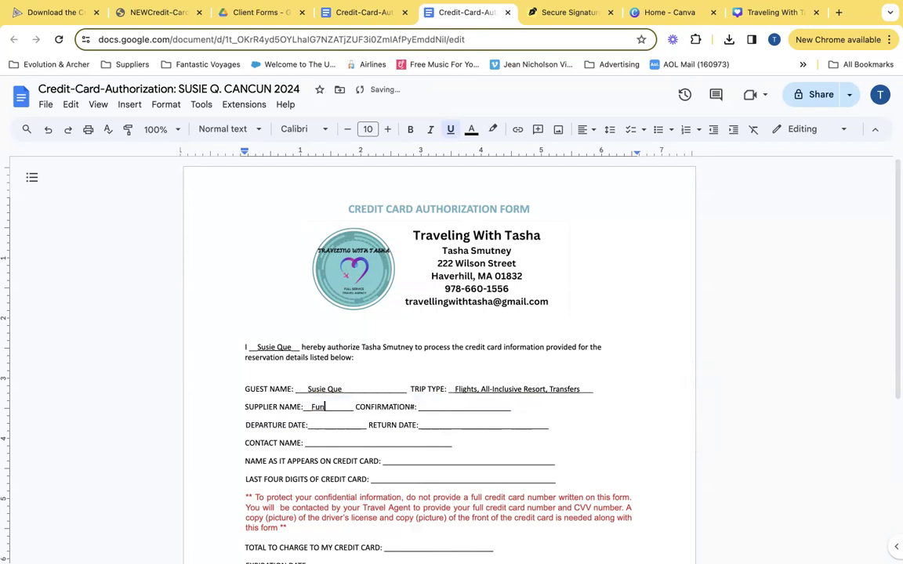
text(jet Vacations)
drag(471, 406, 540, 407)
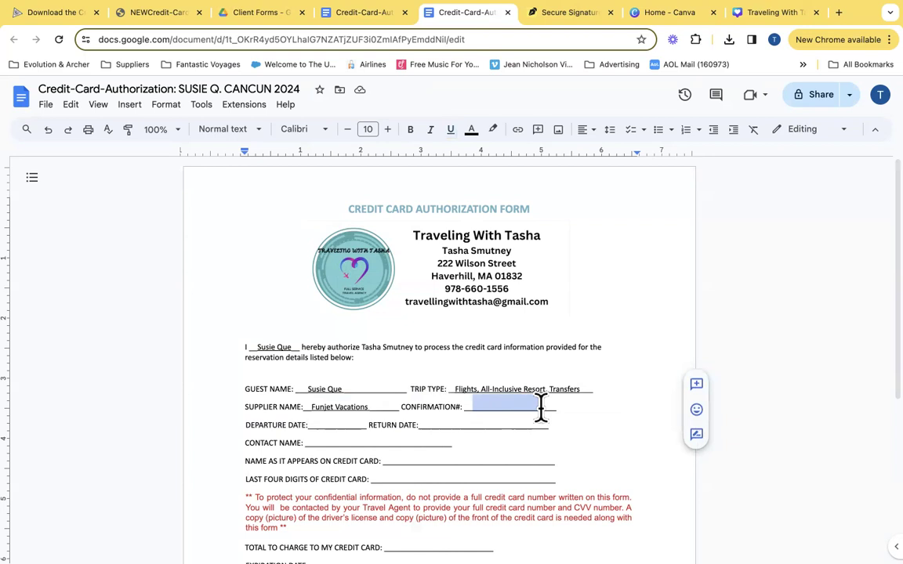
text(123)
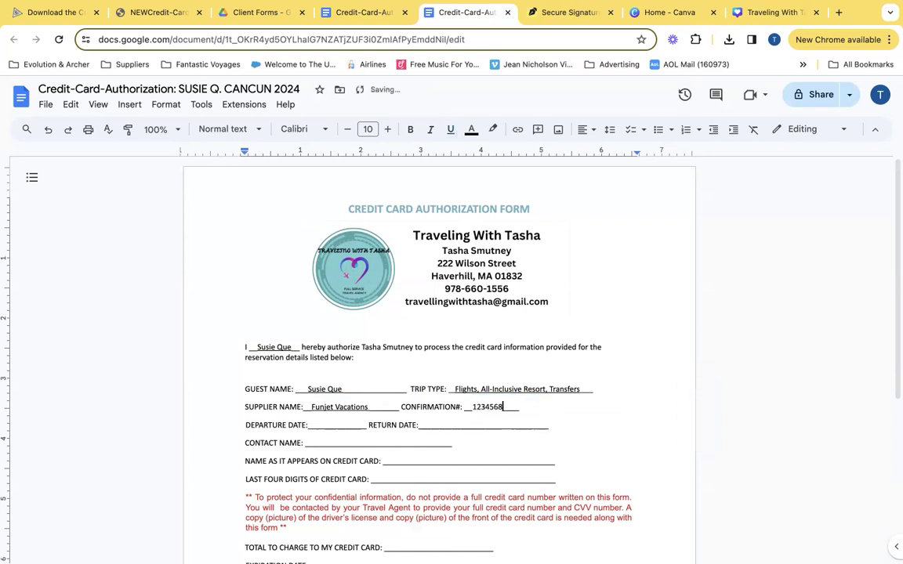
text(45678)
drag(472, 409, 504, 408)
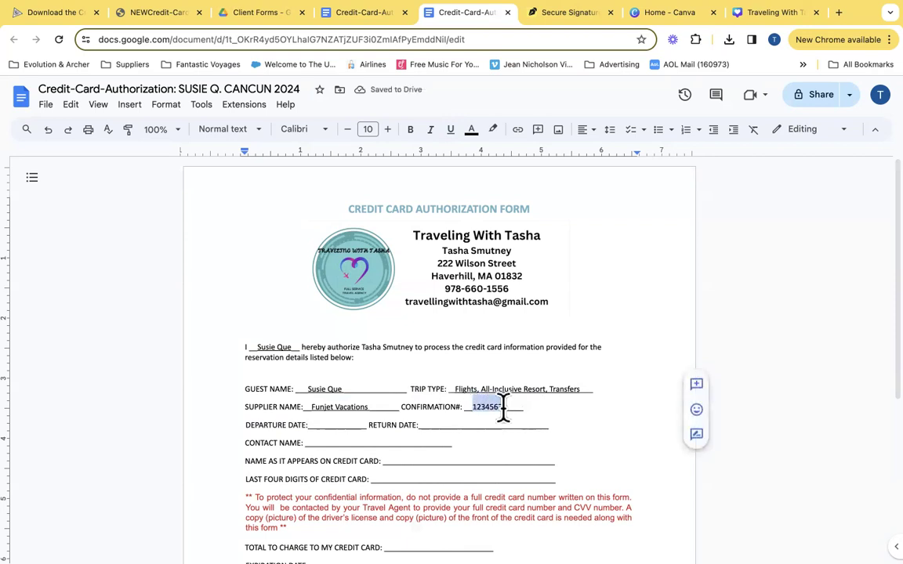
drag(569, 387, 564, 387)
drag(507, 409, 471, 409)
key(ctrl+u)
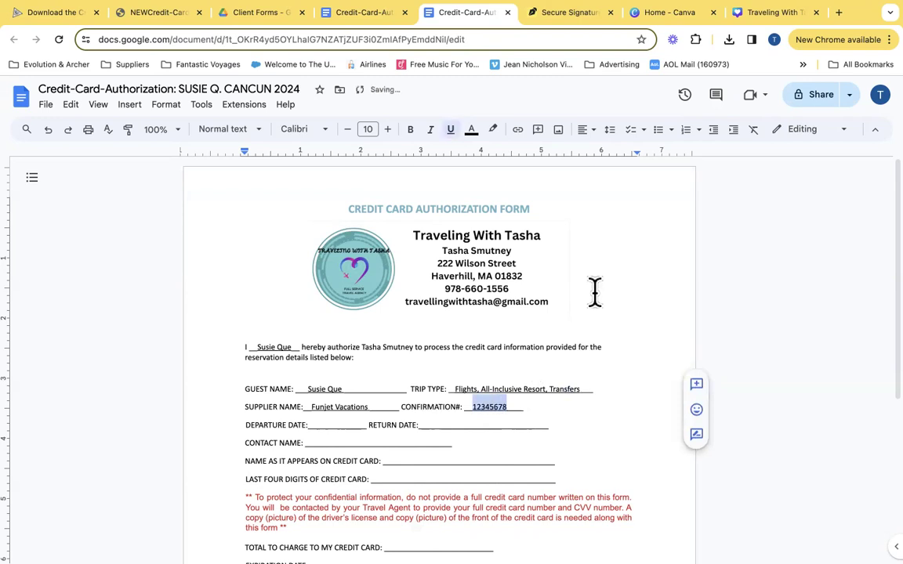
Fill Departure Date 8/13/24, Return Date 8/20/24 and the contact's name
click(325, 424)
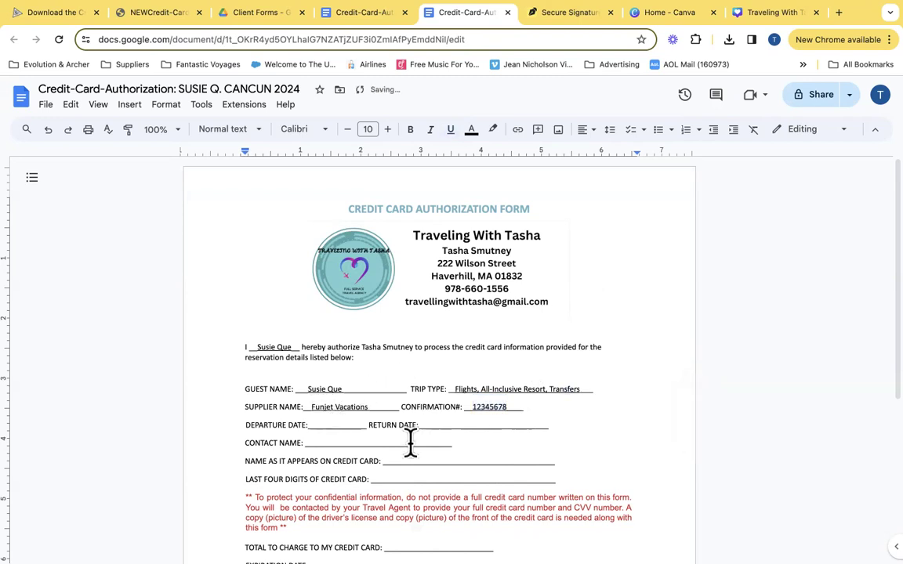
text(8/)
key(BackSpace)
key(BackSpace)
text(8/13/24)
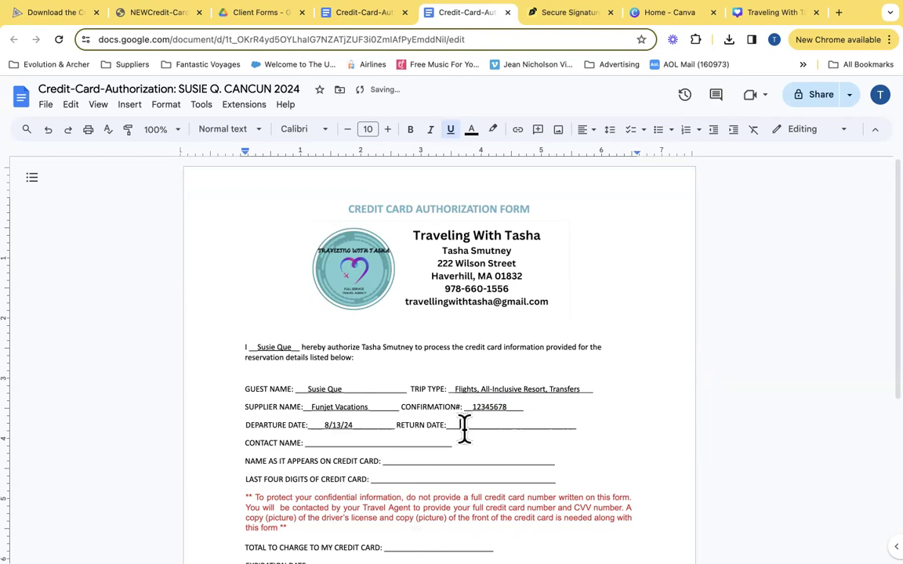
drag(459, 425, 528, 427)
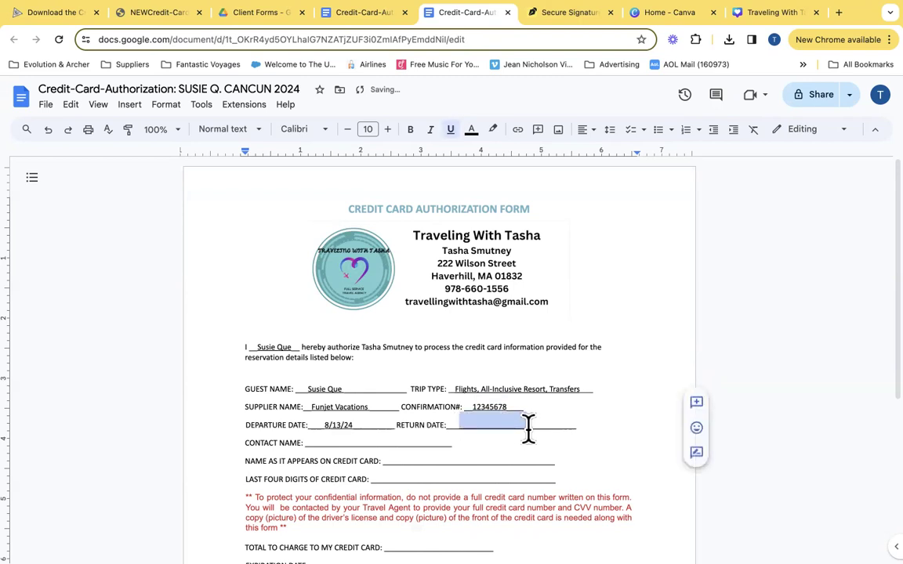
text(8)
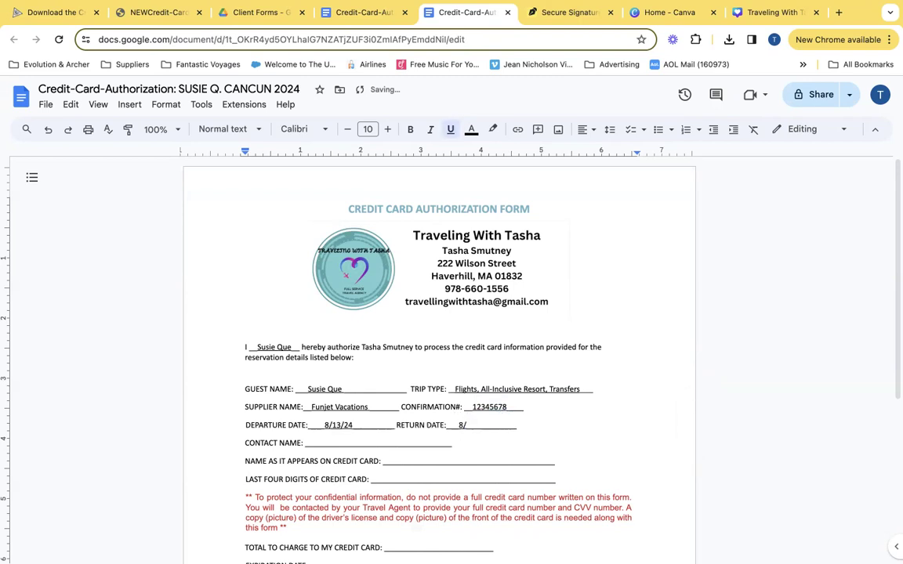
text(/20/24)
drag(319, 441, 425, 445)
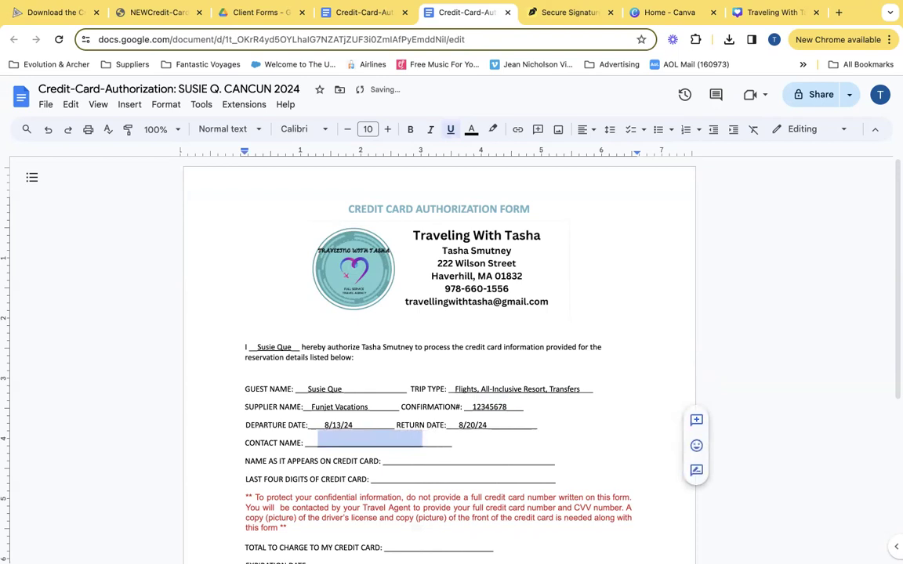
text(Au)
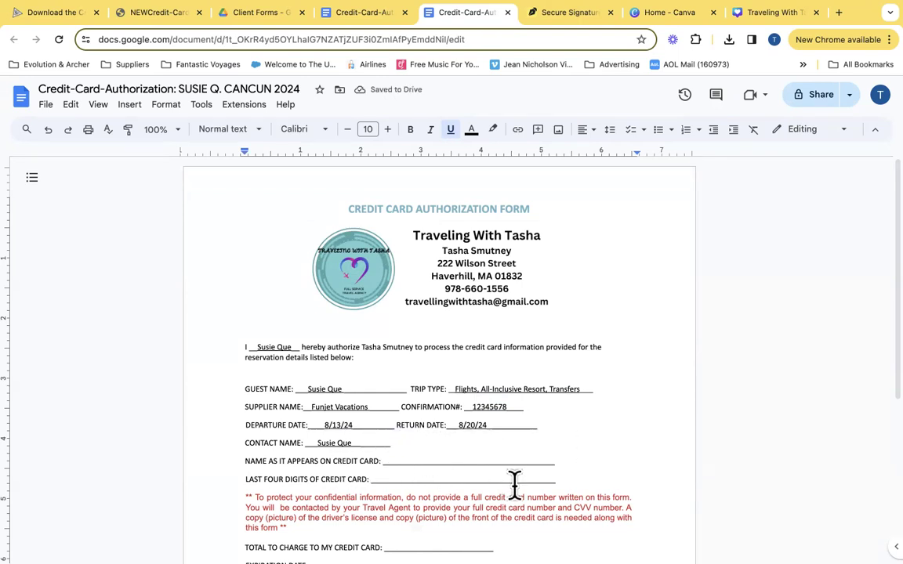
Shorten the Last Four Digits blank and put the red notice back on its own line
double_click(582, 459)
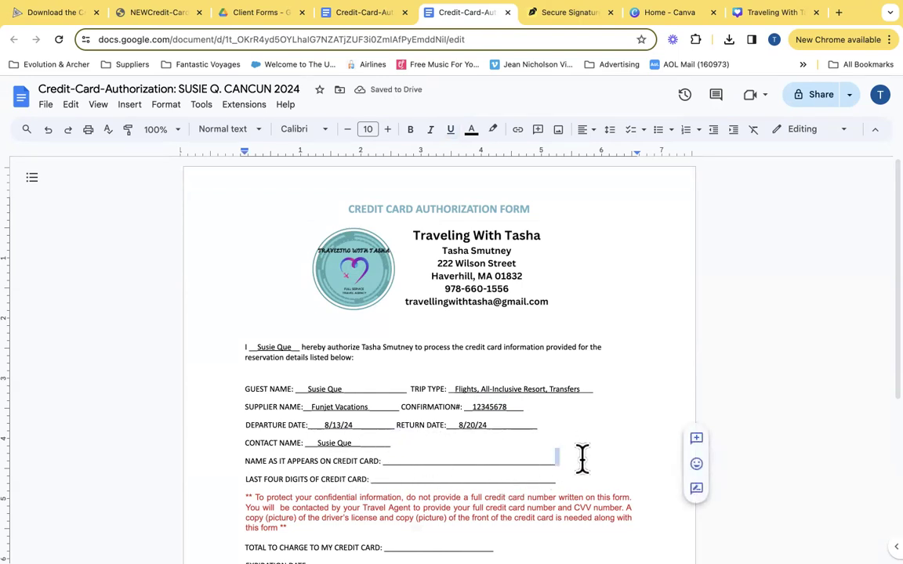
drag(428, 479, 568, 472)
key(BackSpace)
key(Return)
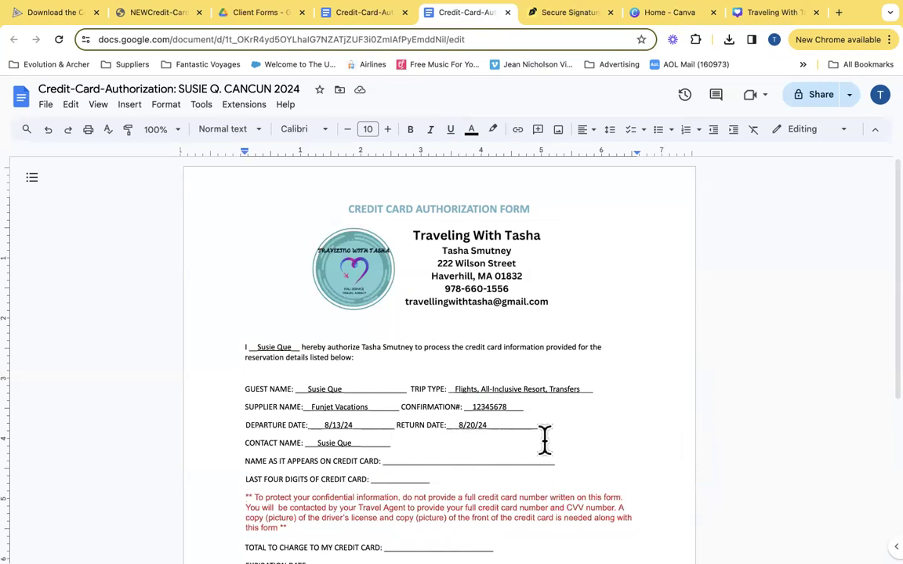
Place the cursor before YES on the TRAVEL PROTECTION WAS OFFERED line and bring up the Insert menu
scroll(543, 442, down, 3)
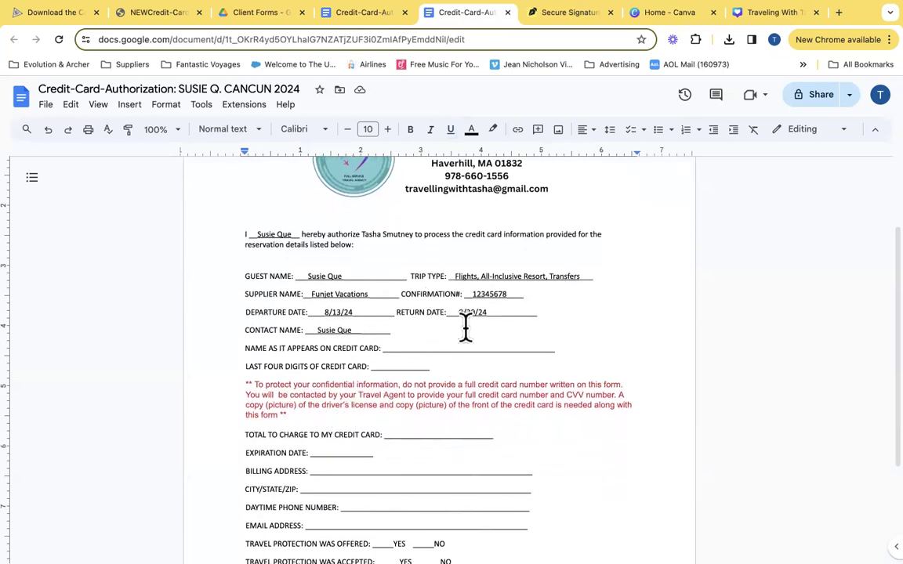
click(429, 347)
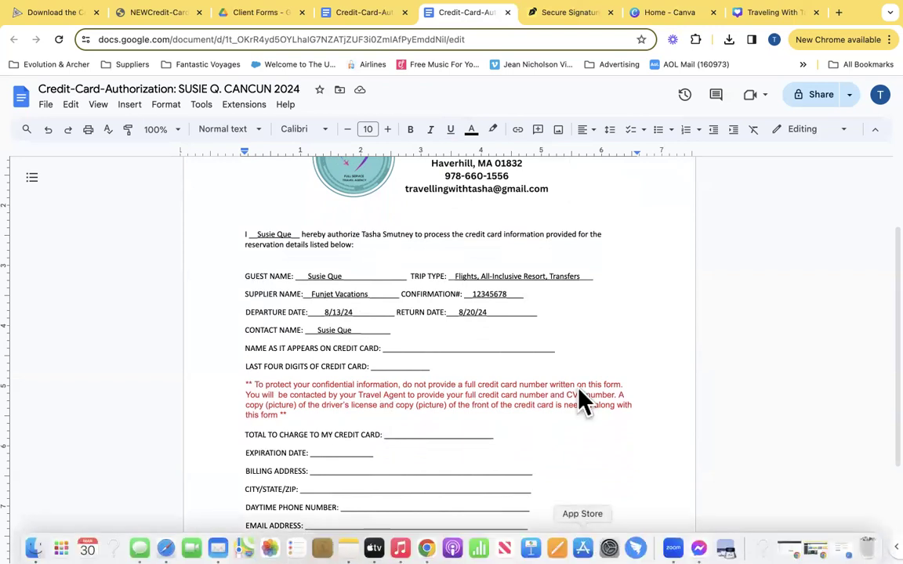
scroll(576, 317, down, 3)
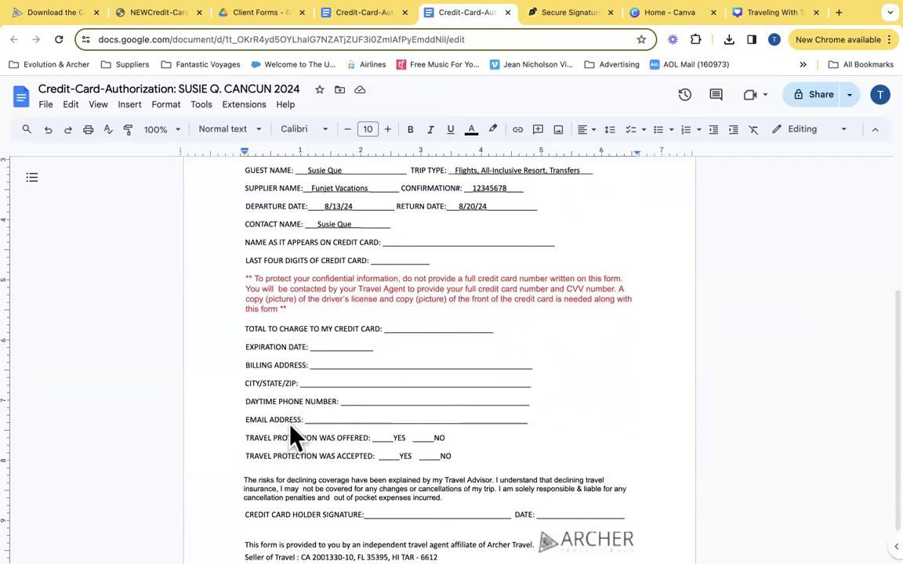
triple_click(318, 420)
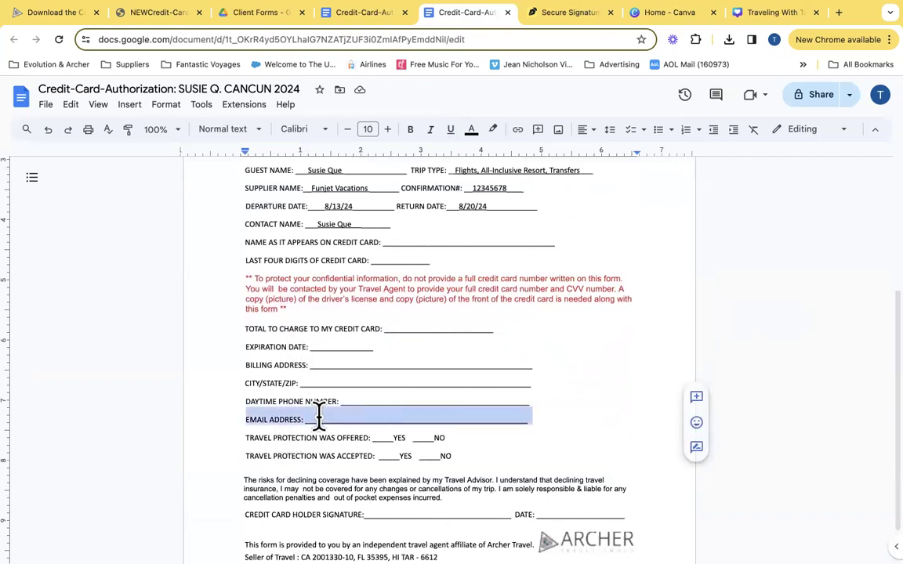
click(318, 419)
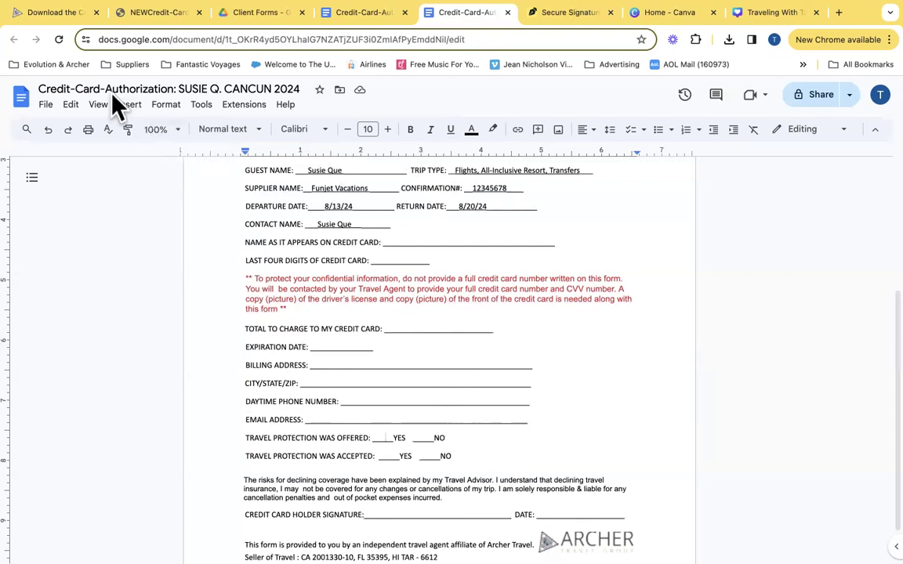
click(130, 108)
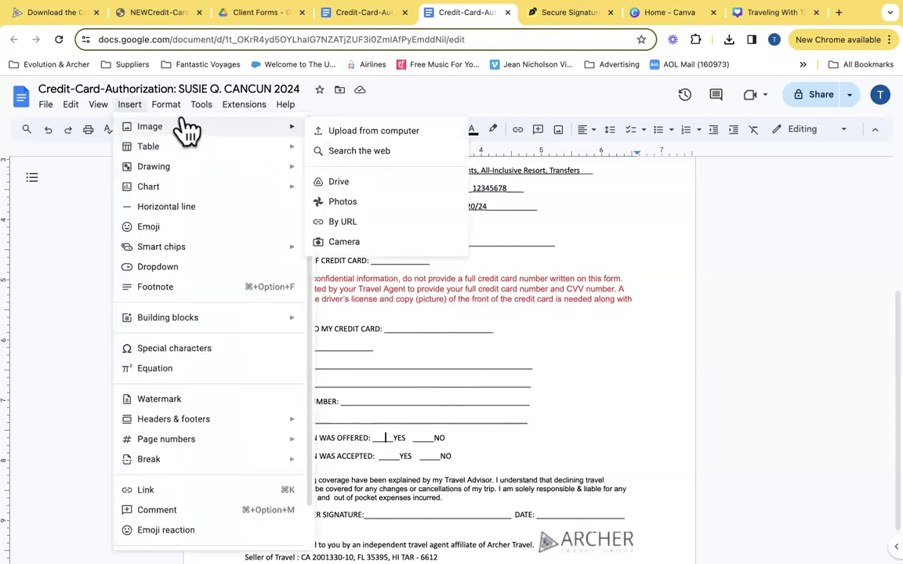
Search special characters for 'check' and insert a green check mark before YES on the offered line
mouse_move(168, 249)
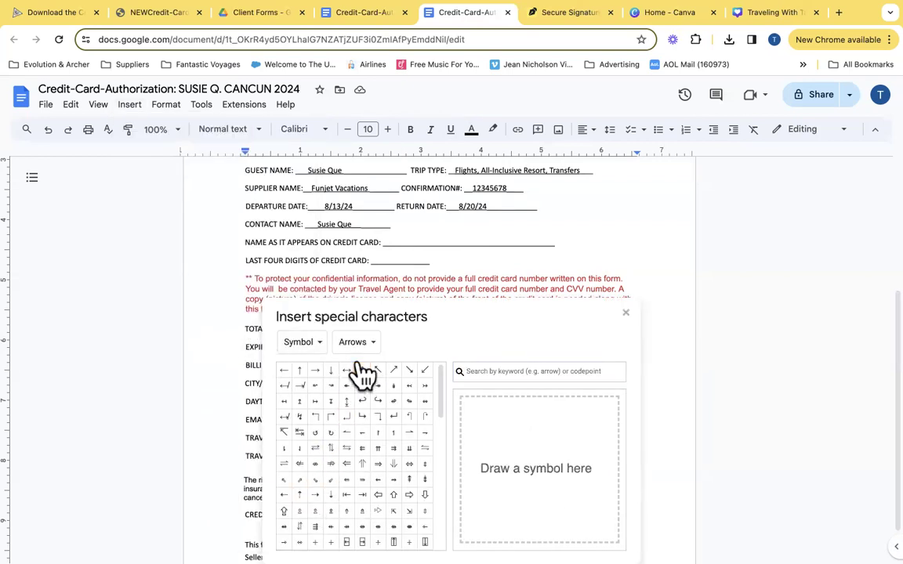
scroll(362, 413, down, 2)
scroll(362, 413, down, 3)
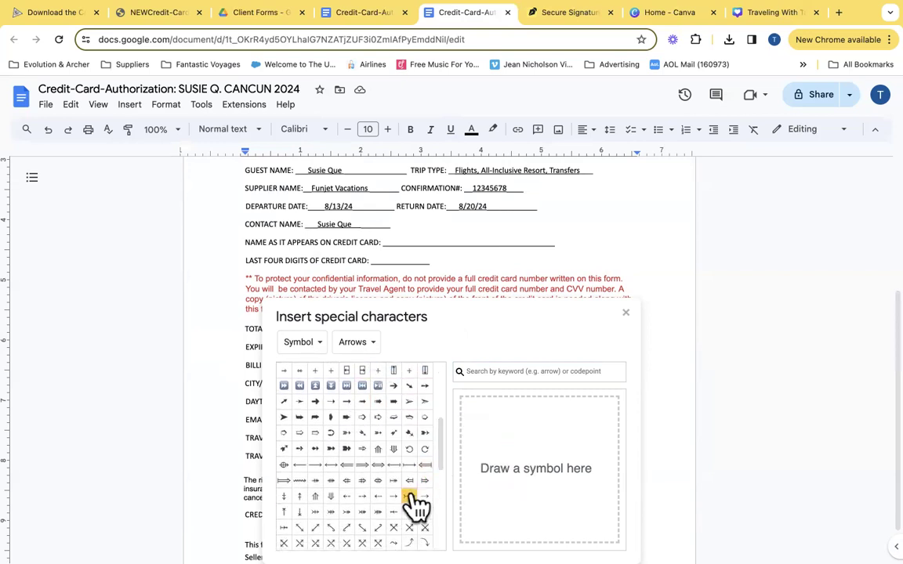
click(538, 371)
text(check)
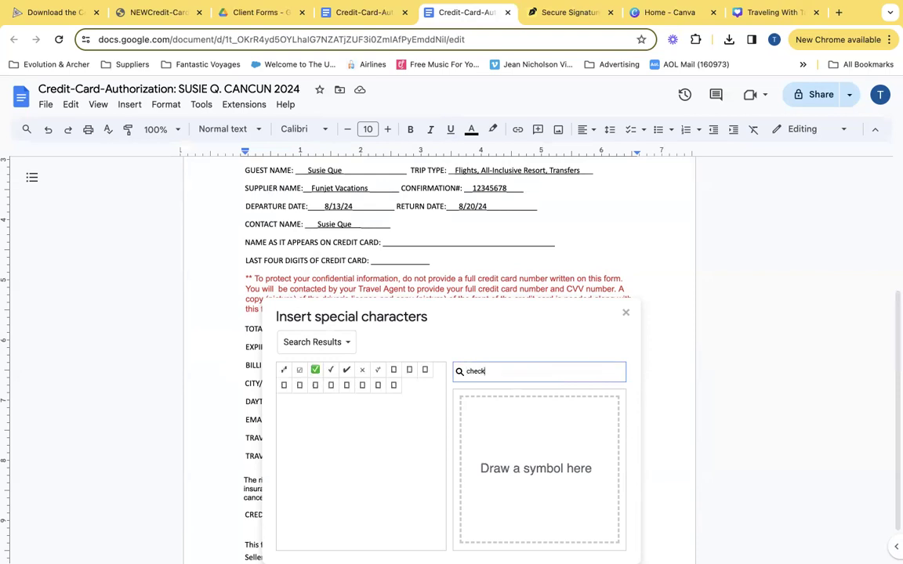
click(316, 373)
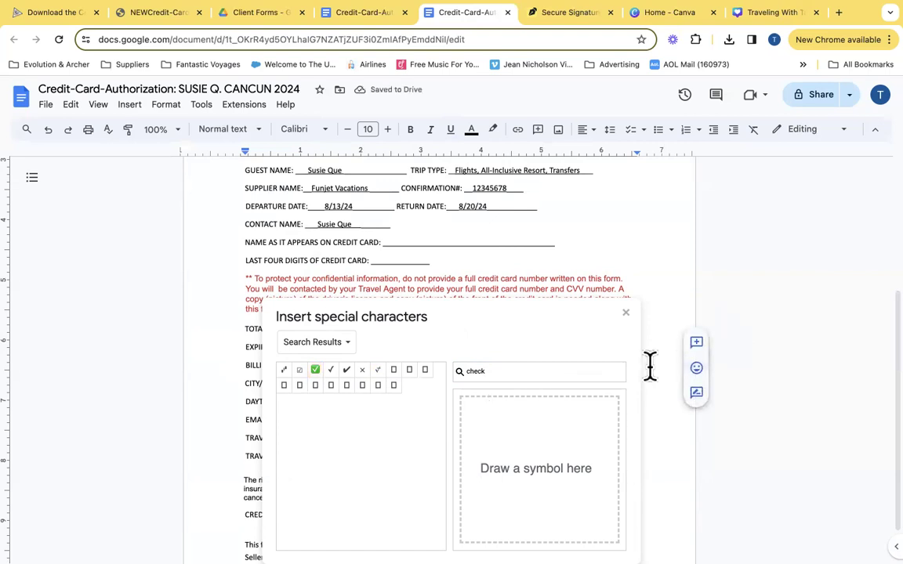
Remove the extra check marks so a single green check remains before YES
drag(585, 328, 601, 212)
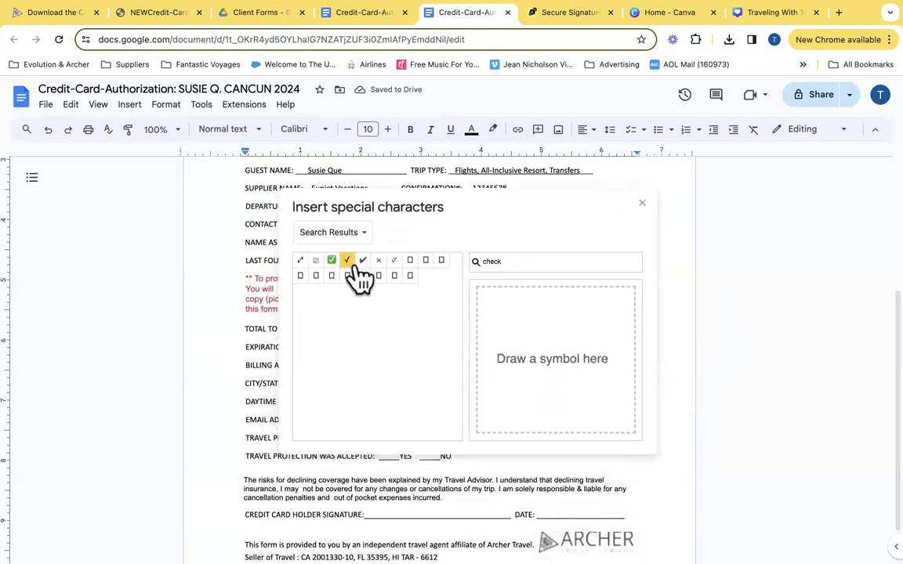
click(333, 262)
click(362, 262)
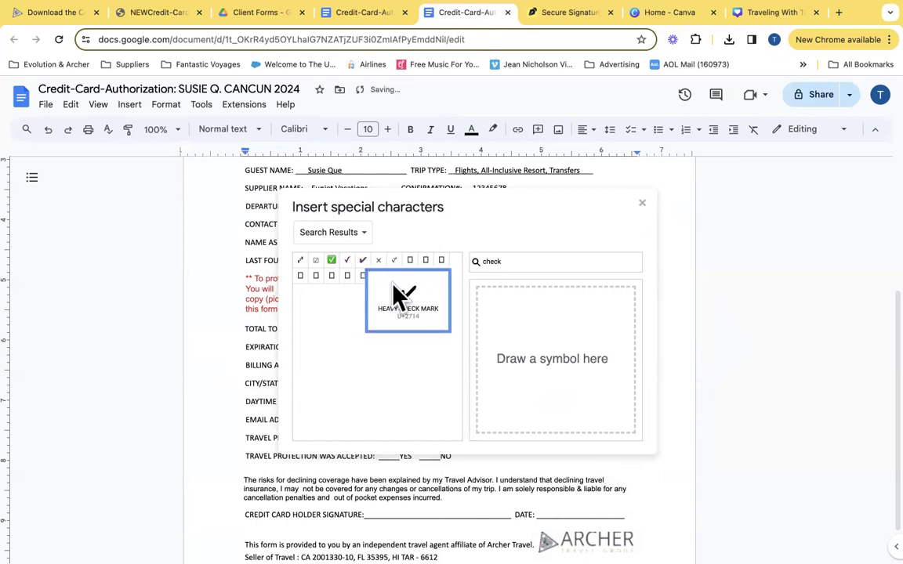
click(641, 203)
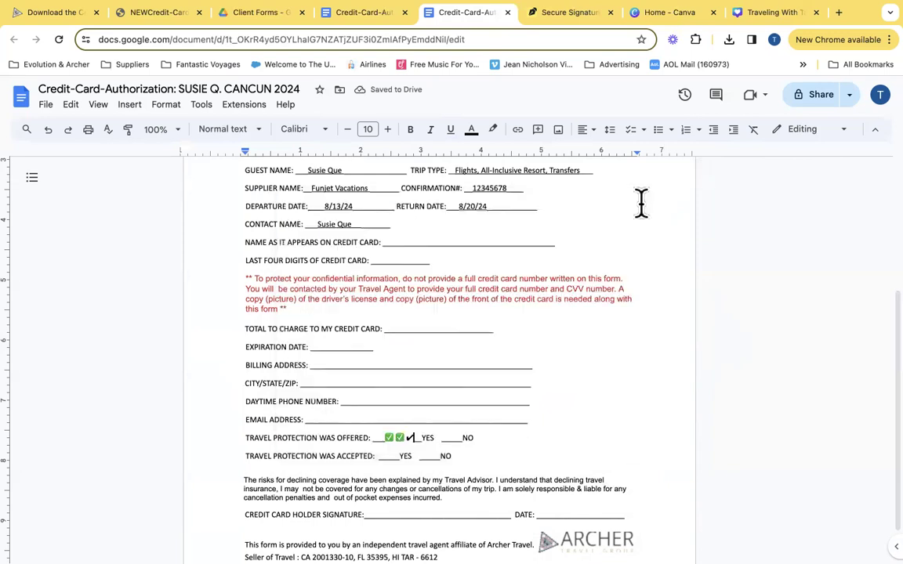
key(BackSpace)
key(BackSpace)
key(BackSpace)
key(BackSpace)
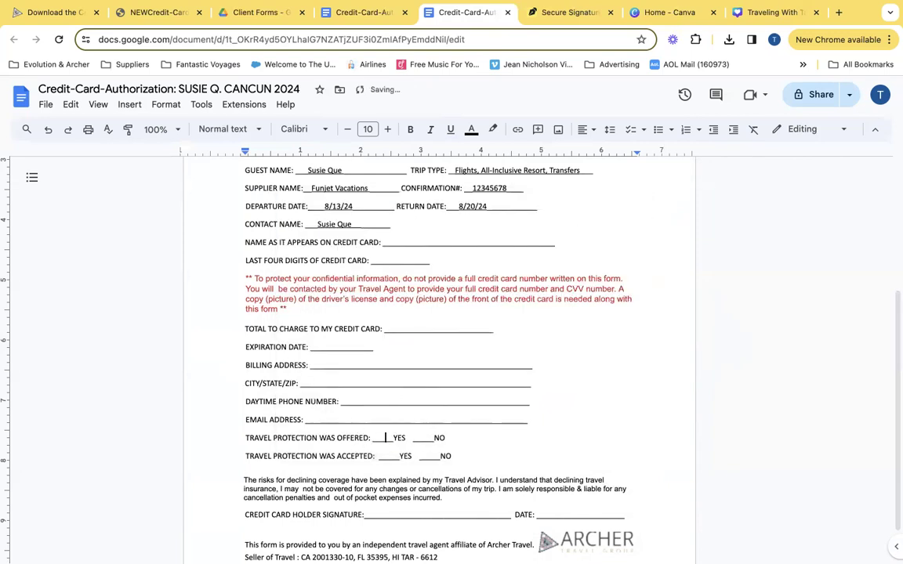
click(48, 130)
key(BackSpace)
key(BackSpace)
Paste the green check before YES on the TRAVEL PROTECTION WAS ACCEPTED line
drag(389, 439, 384, 437)
key(super+c)
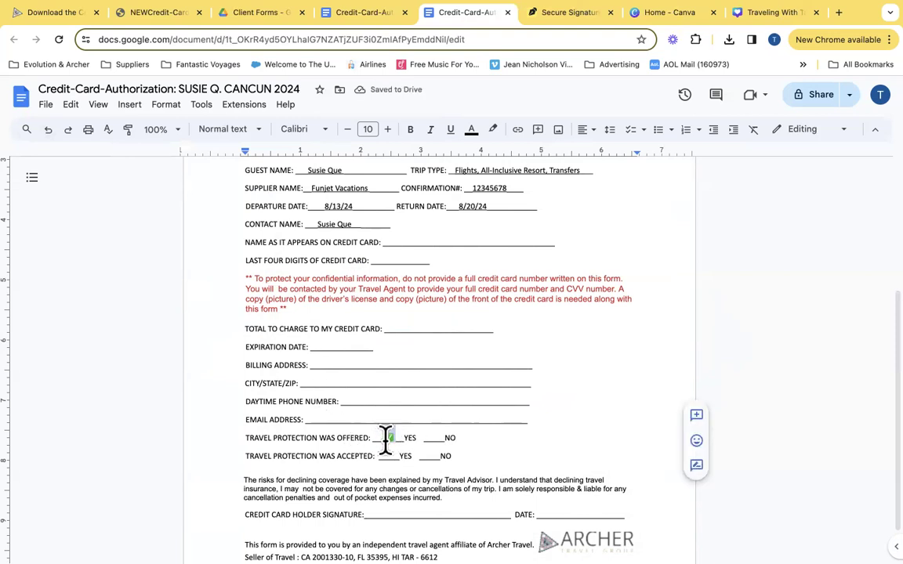
click(389, 457)
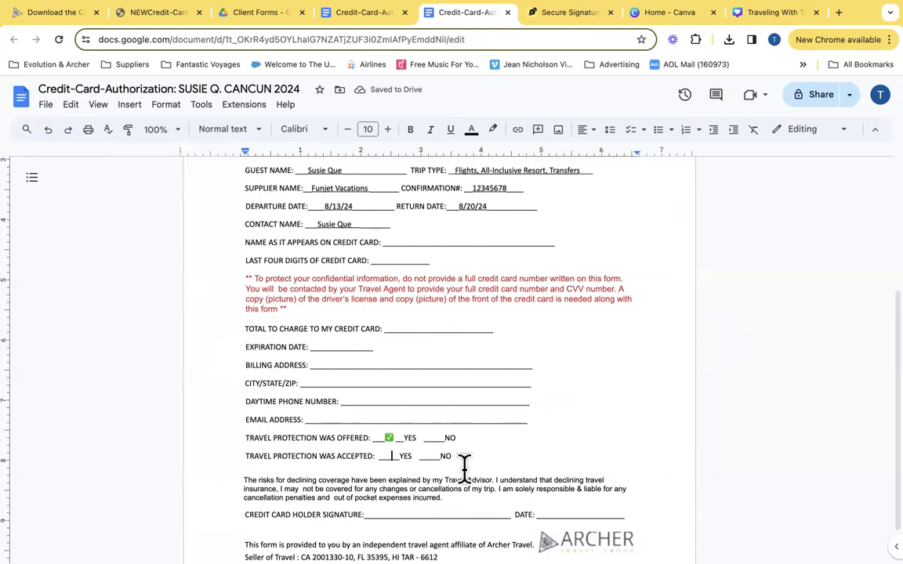
key(super+v)
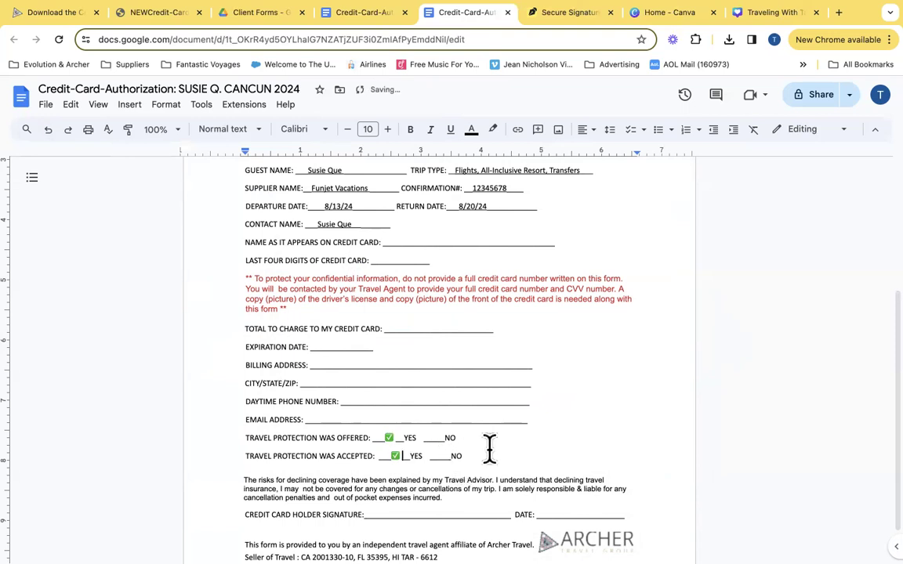
scroll(560, 413, down, 2)
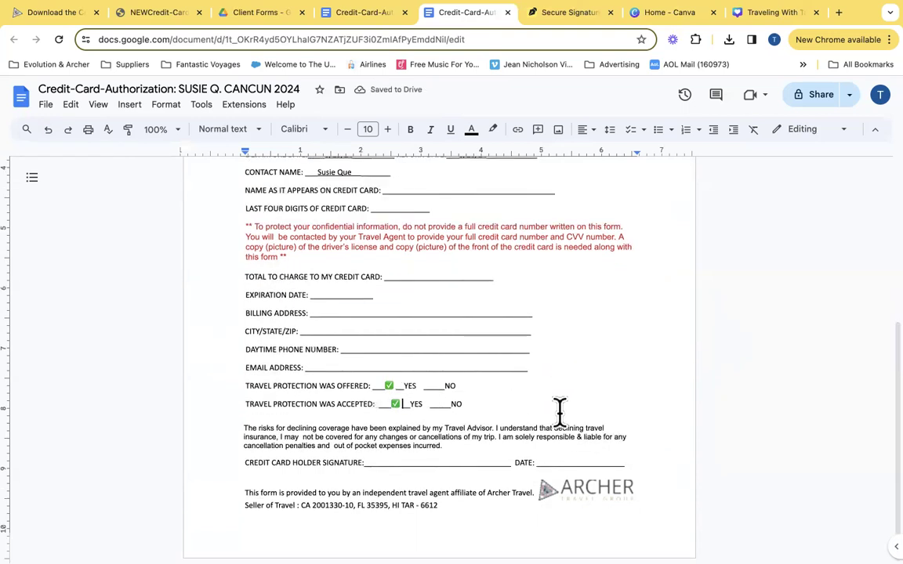
scroll(560, 413, up, 5)
scroll(559, 411, down, 1)
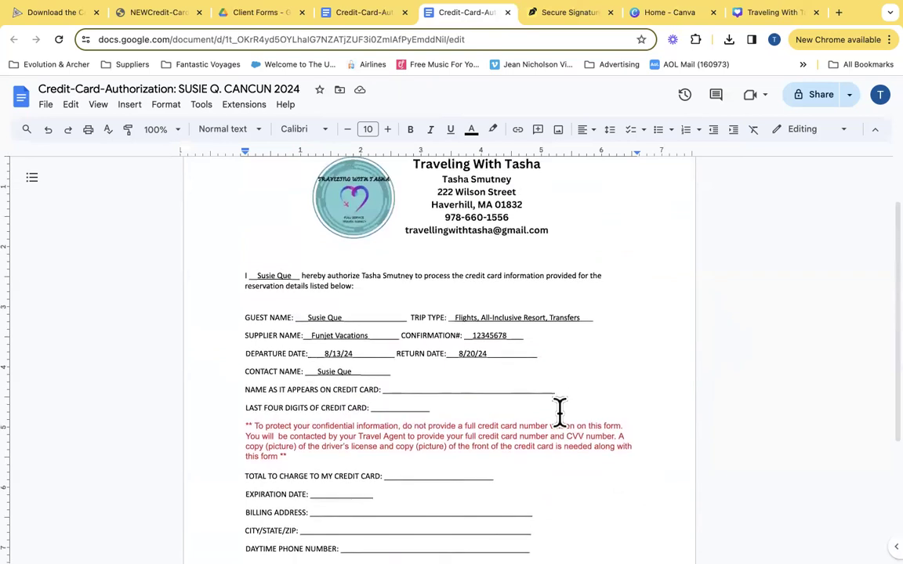
click(849, 95)
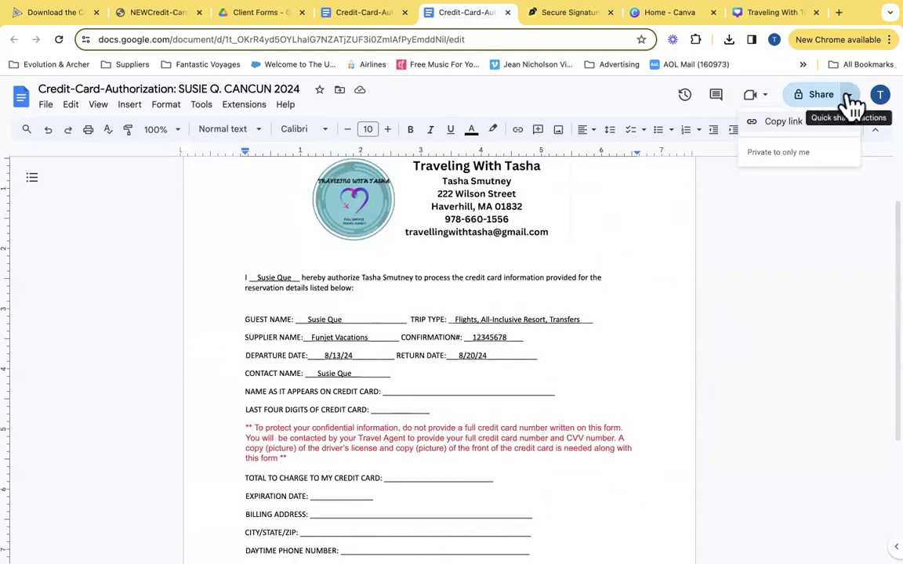
click(791, 314)
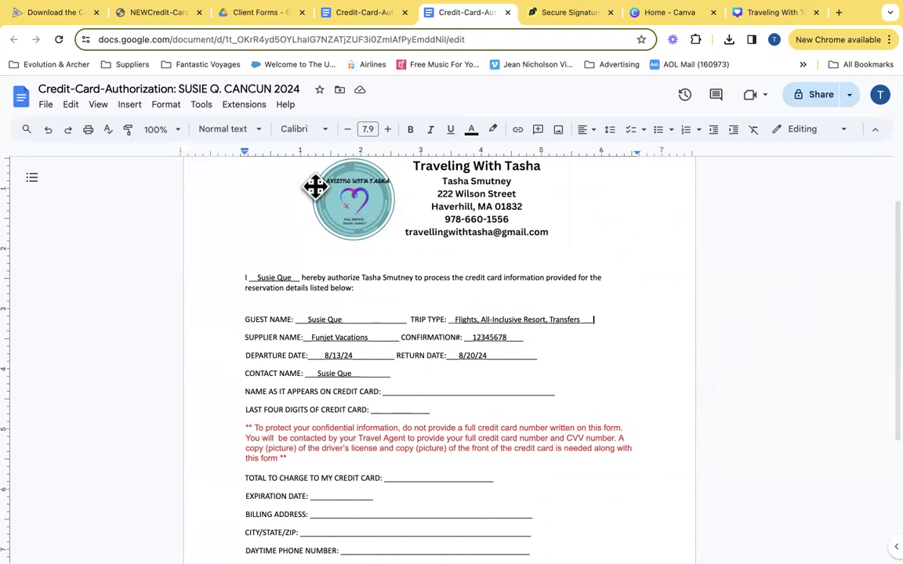
From Drive's Recent files, download the filled Credit-Card-Authorization form as a Word document
click(250, 11)
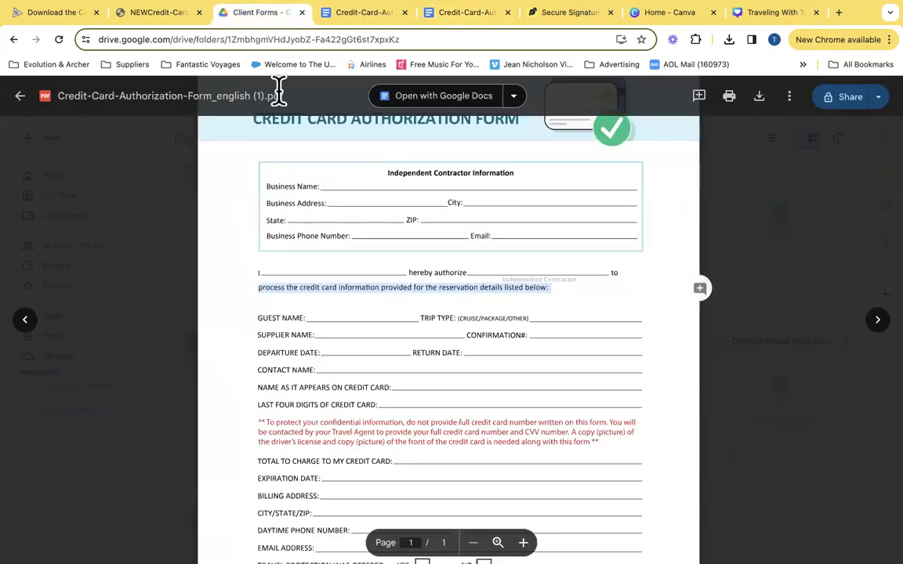
click(25, 99)
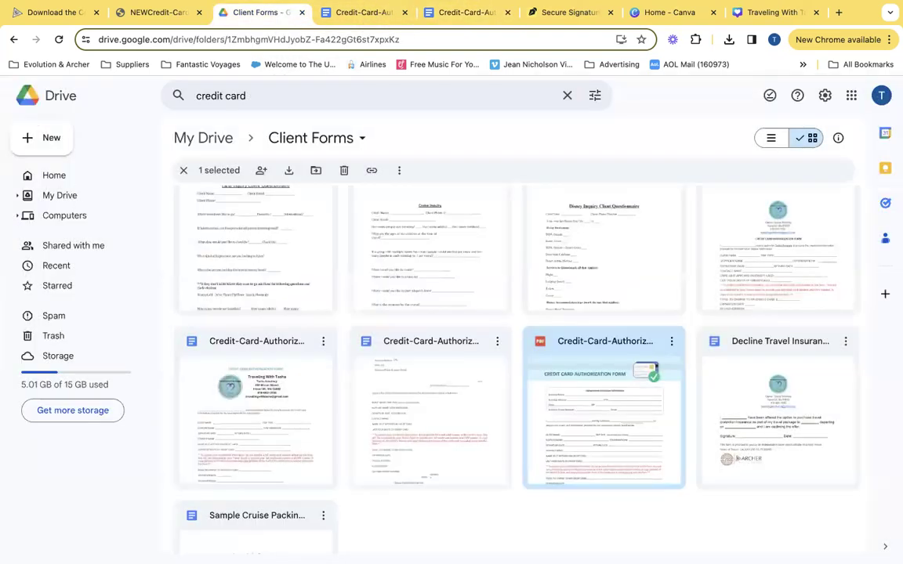
scroll(349, 403, up, 5)
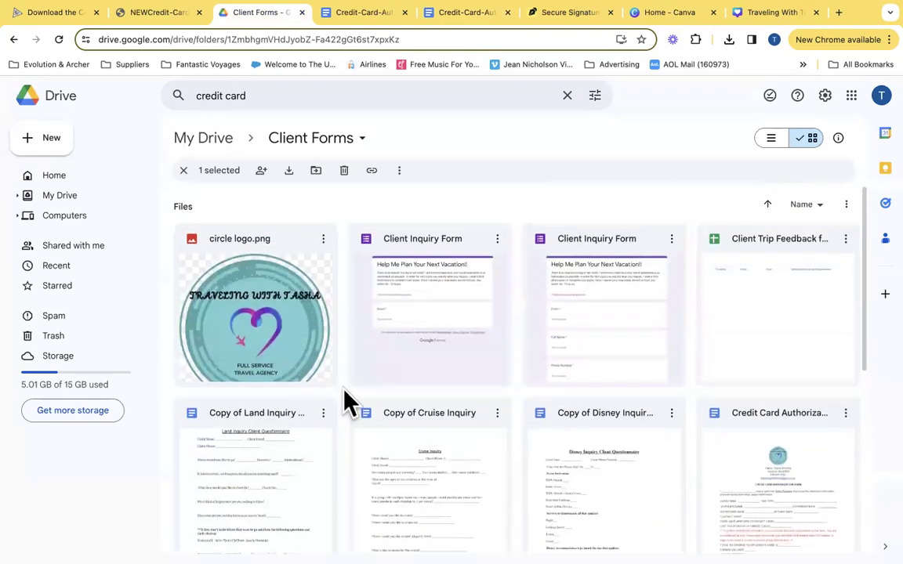
click(88, 269)
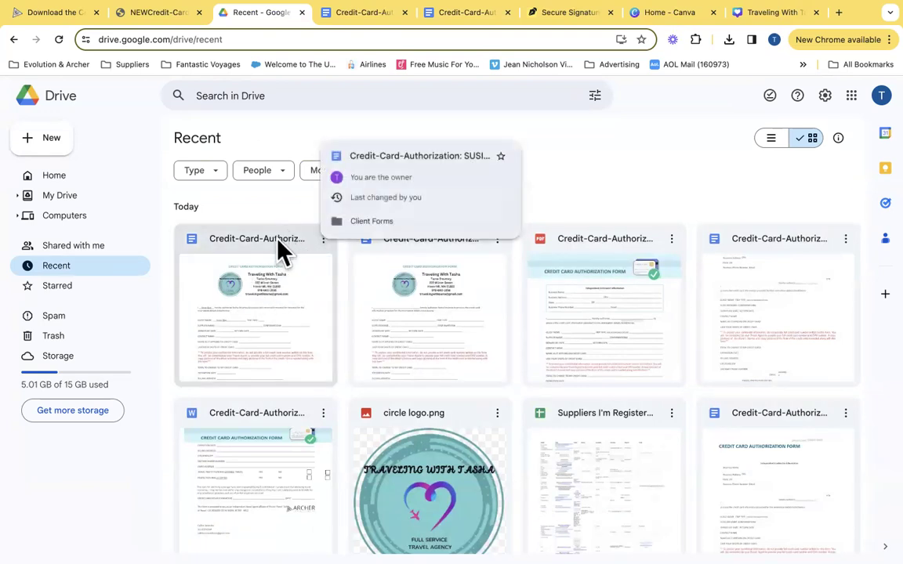
click(323, 239)
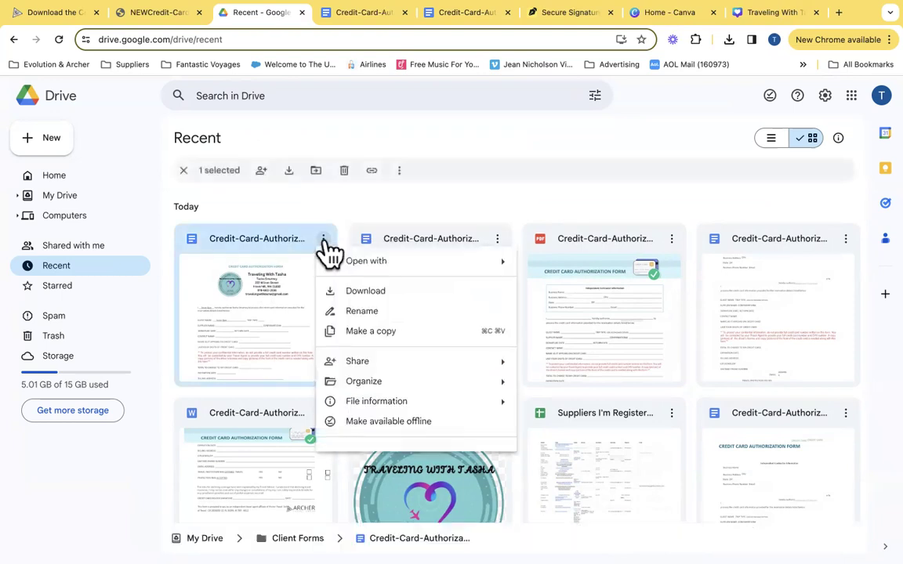
click(344, 291)
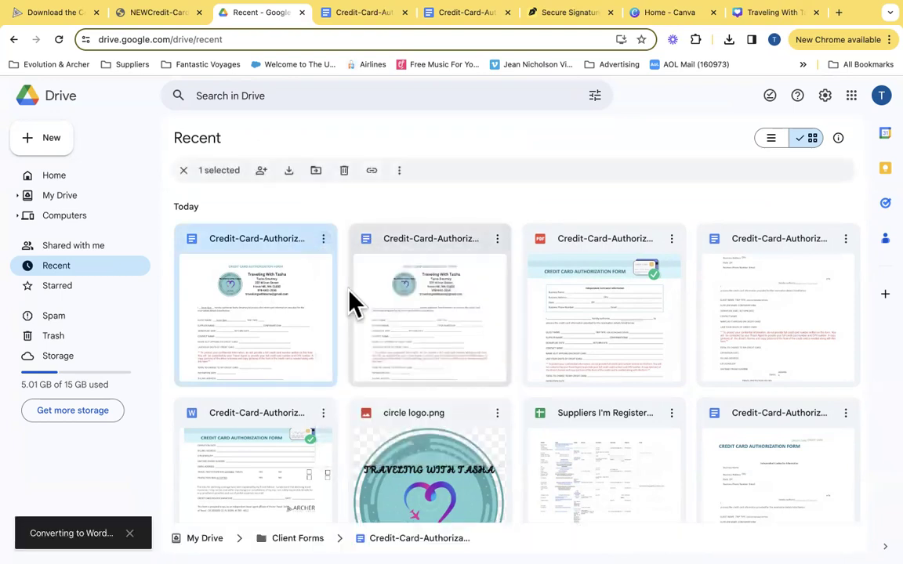
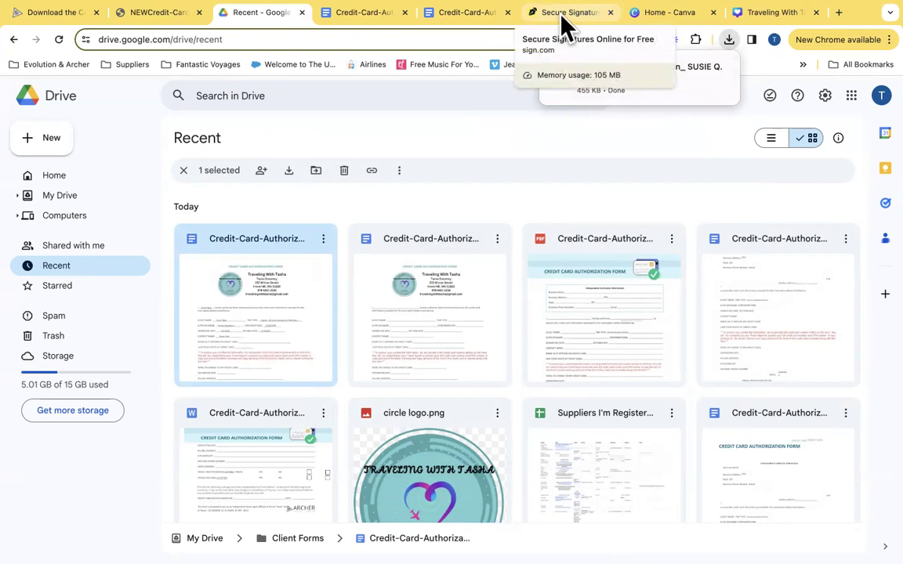
On sign.com, find the downloaded Credit-Card-Authorization Word file in Downloads
click(566, 13)
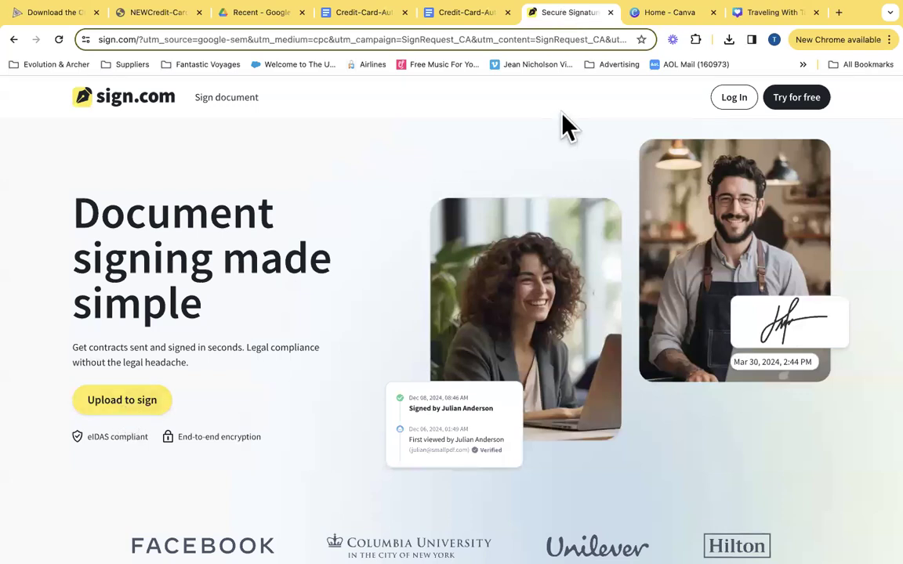
click(729, 39)
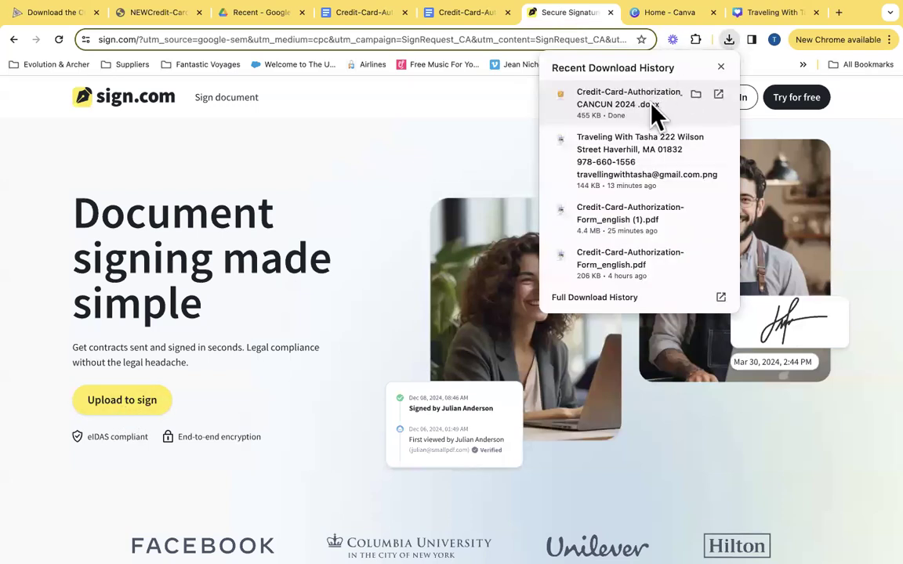
click(696, 94)
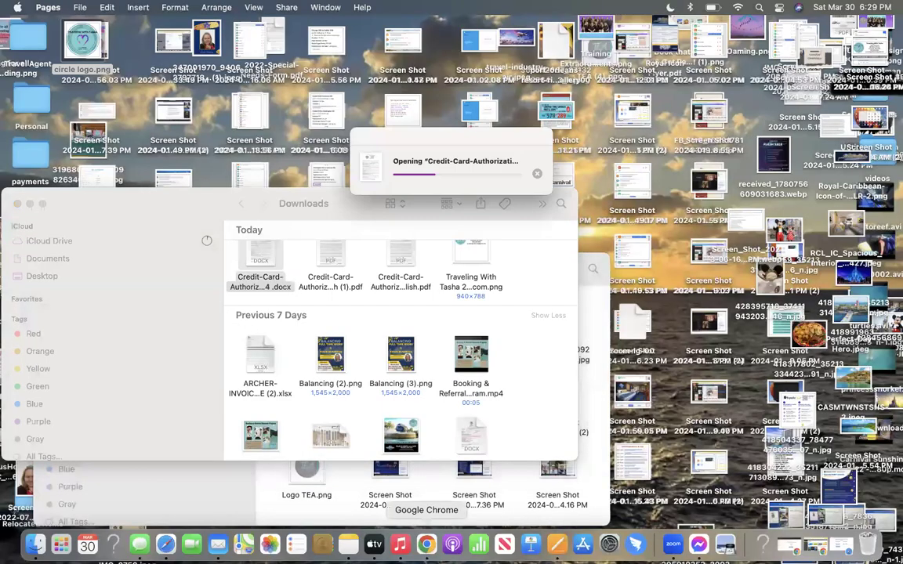
click(427, 545)
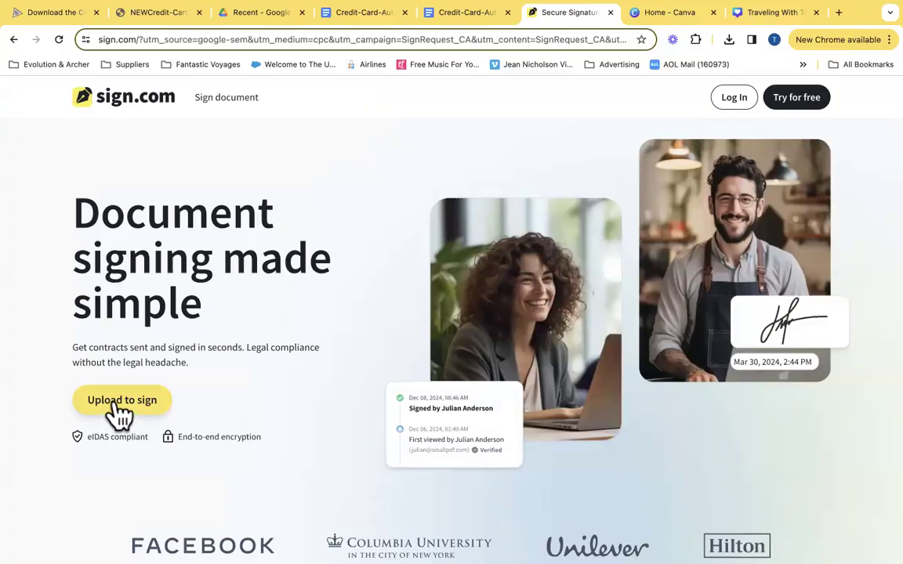
Start a sign.com upload, cancel the file picker, and return to the TEMPLATE document
click(117, 402)
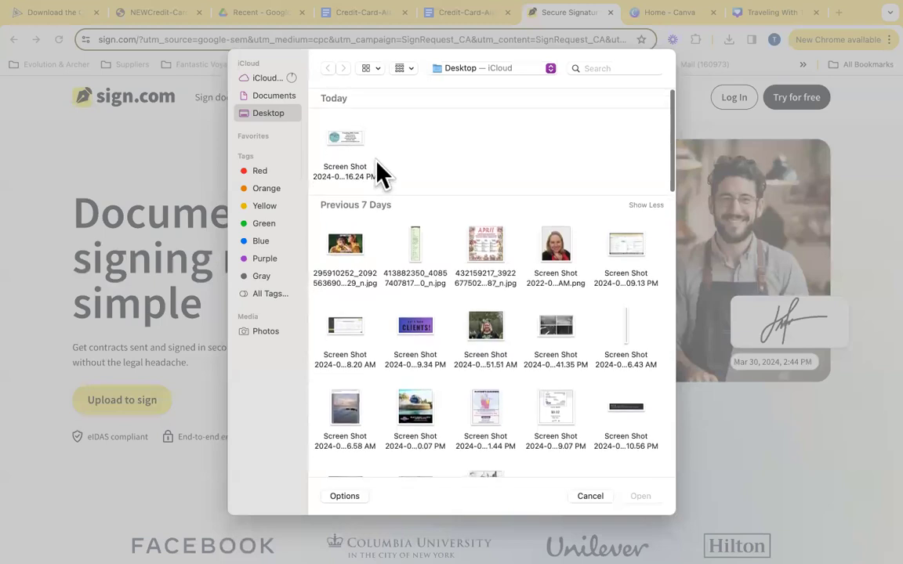
click(590, 496)
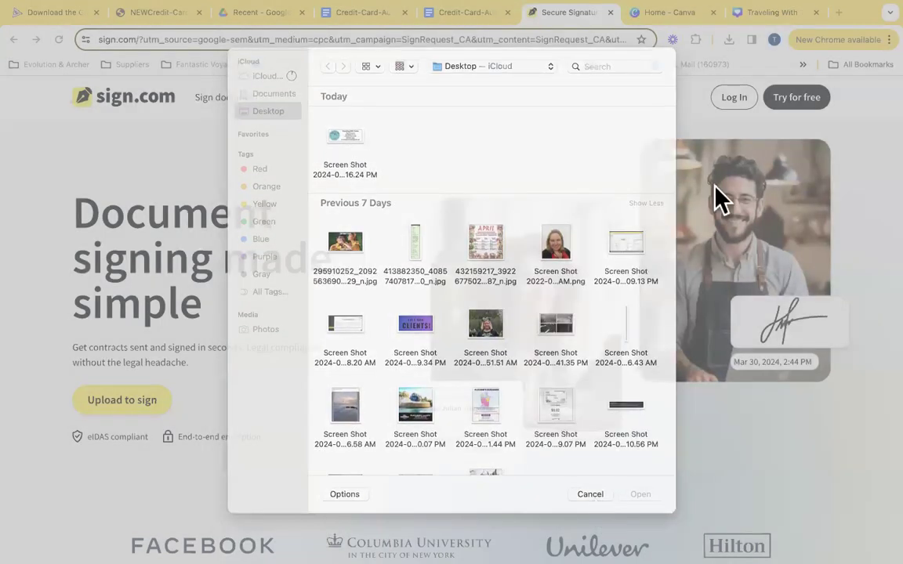
click(382, 14)
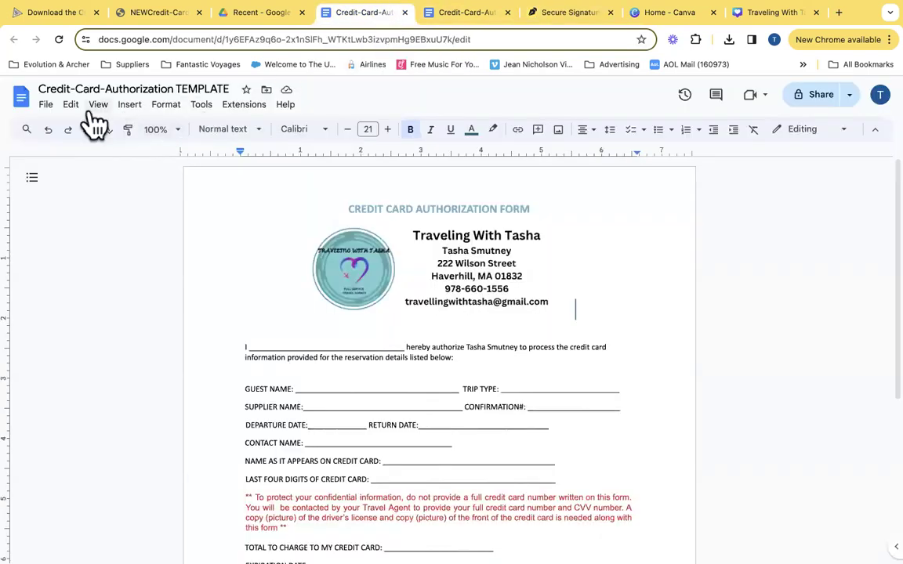
Look at the template's sharing settings from the File menu and close them unchanged
click(47, 105)
mouse_move(78, 199)
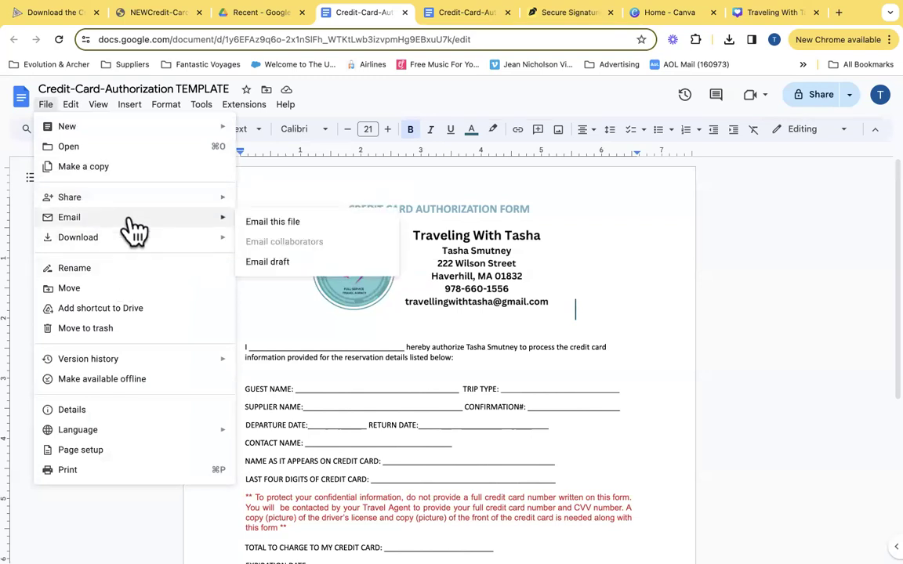
mouse_move(160, 200)
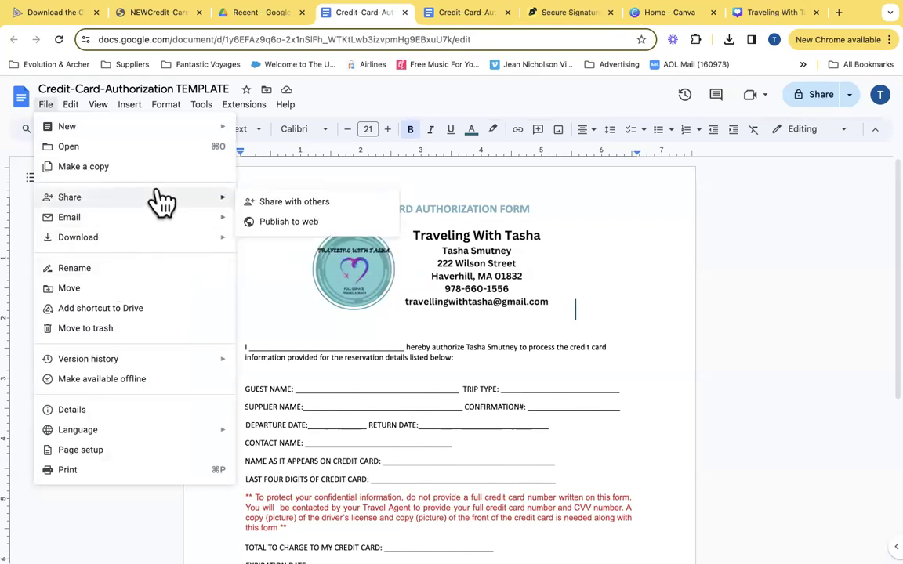
click(286, 202)
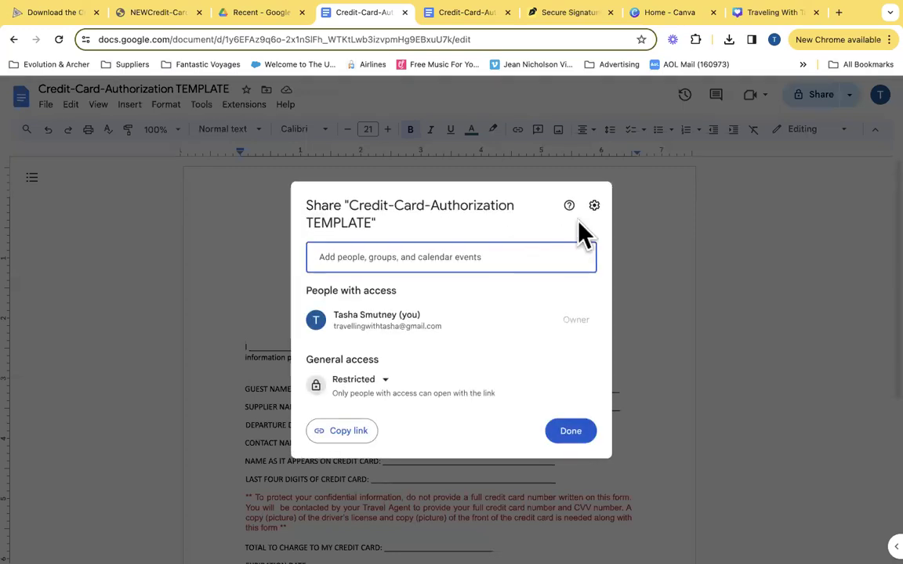
click(559, 423)
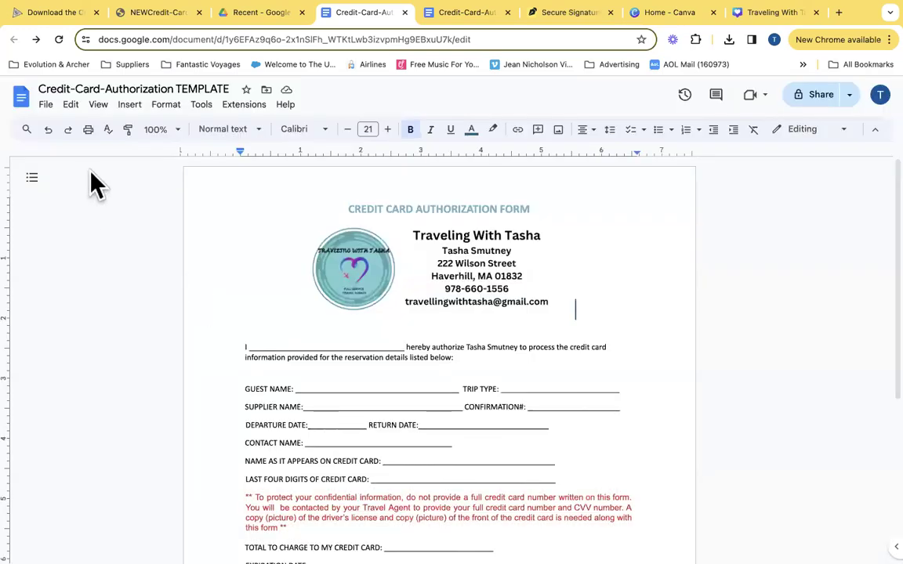
Download the template as a PDF Document (.pdf) and reveal it in the Downloads folder
click(47, 106)
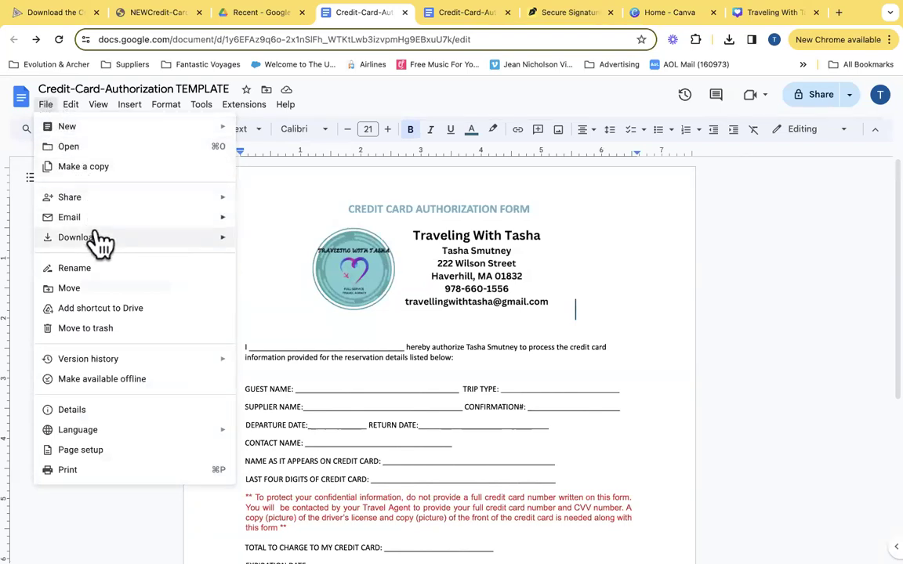
mouse_move(123, 242)
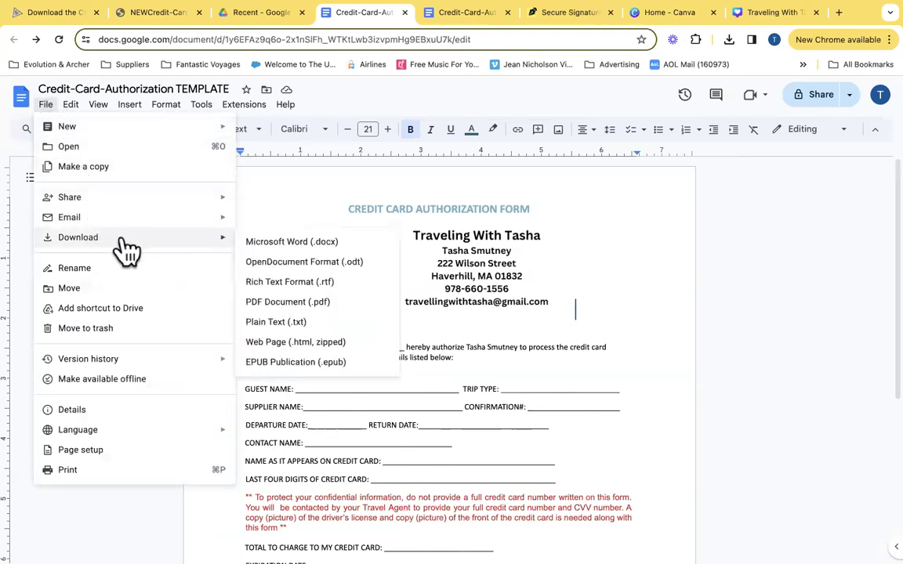
click(345, 306)
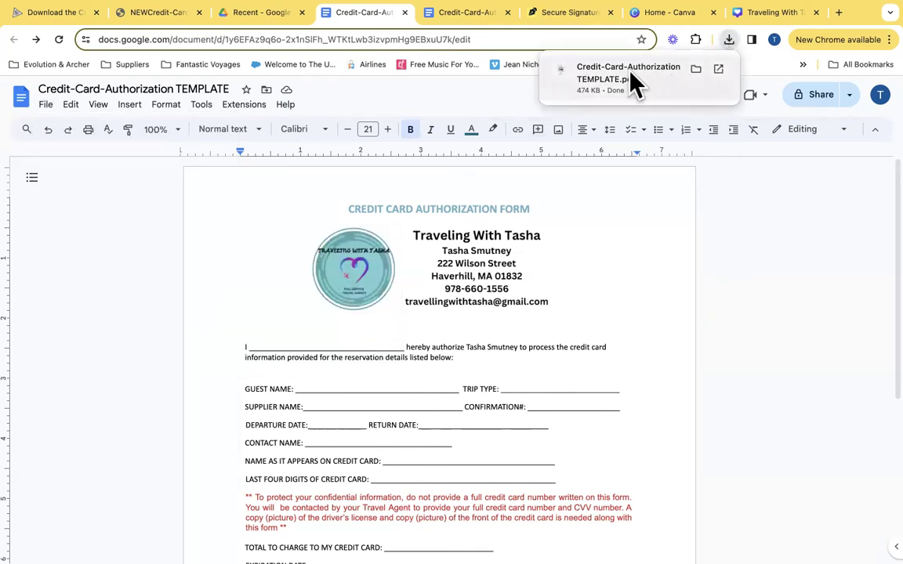
click(701, 69)
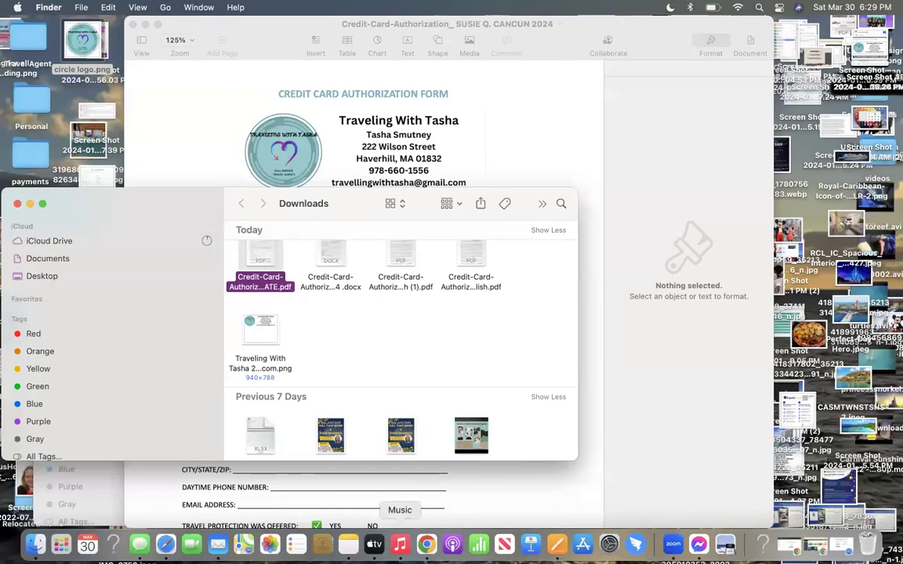
click(426, 545)
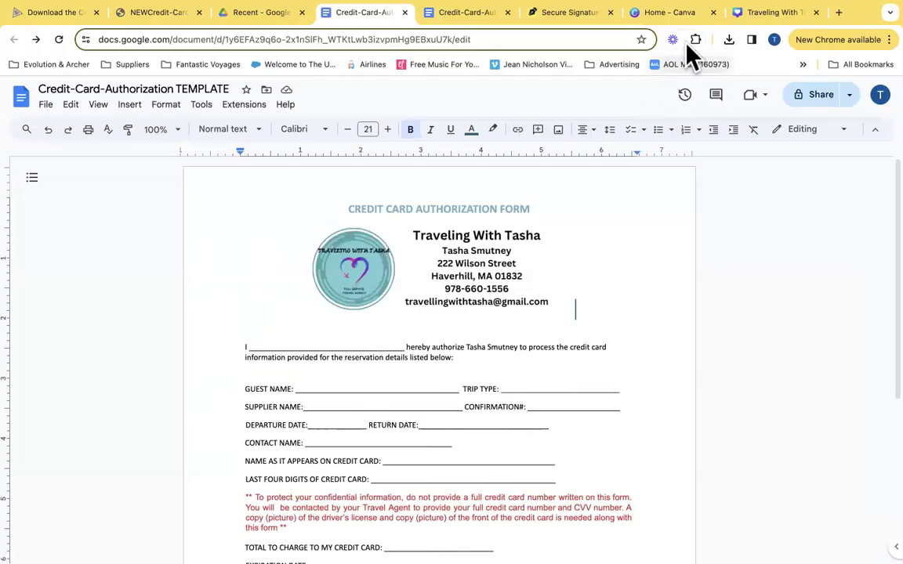
Browse Documents and Desktop in sign.com's upload dialog without finding the file, then cancel
click(567, 13)
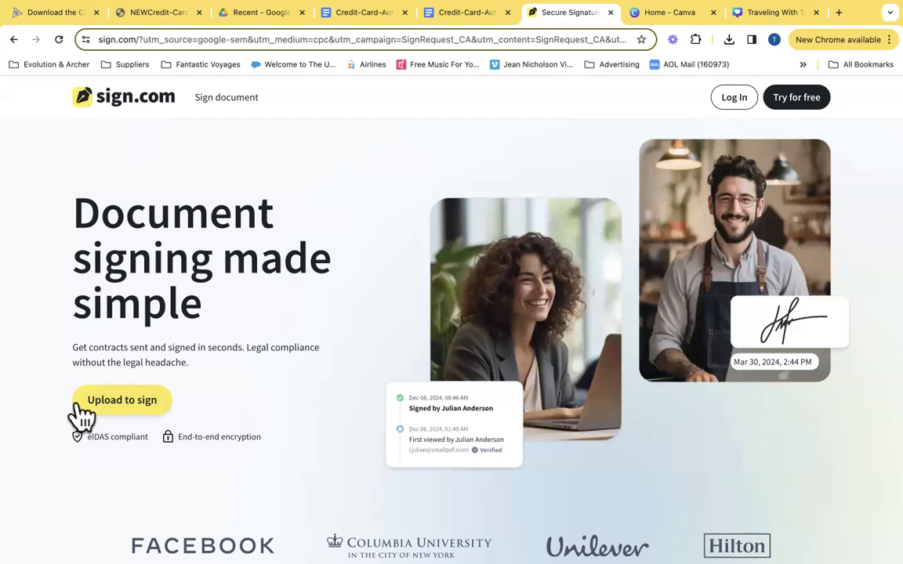
click(122, 402)
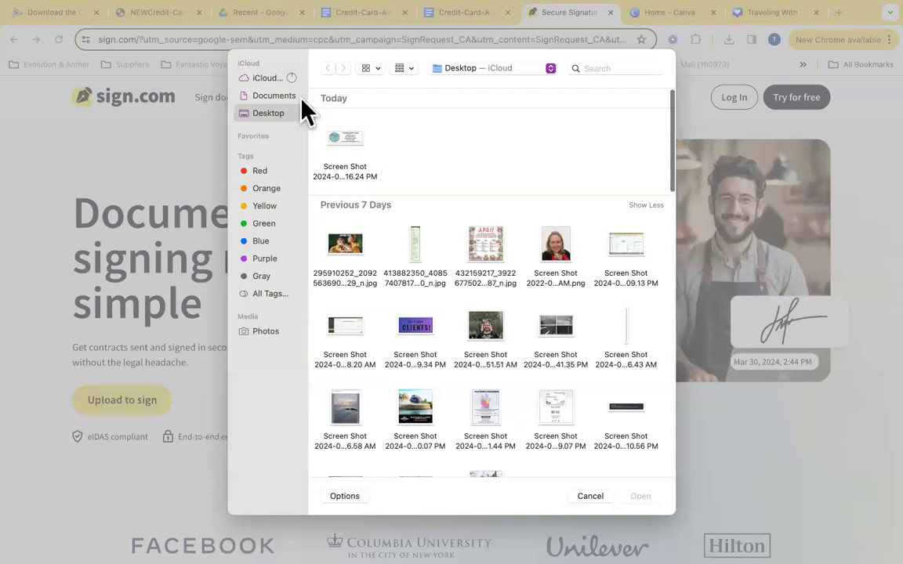
click(280, 96)
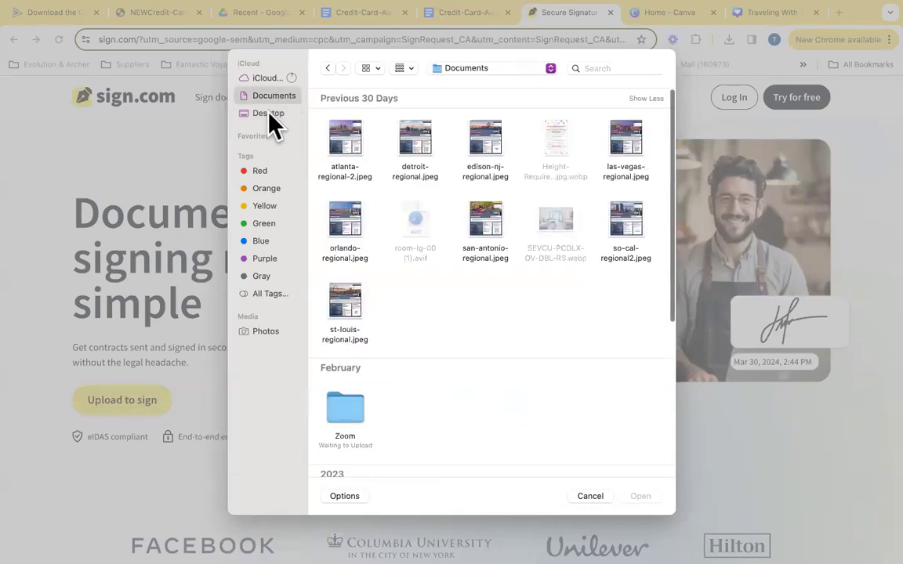
click(269, 114)
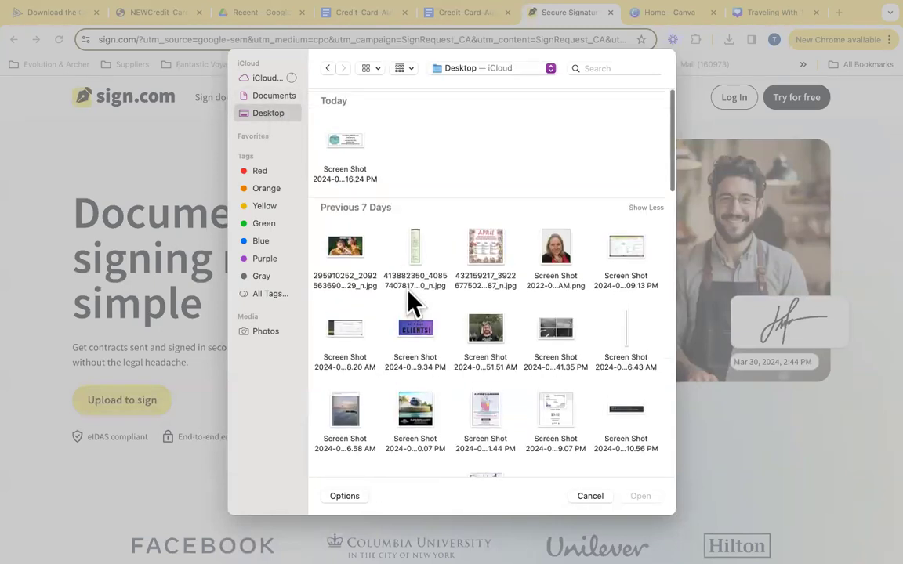
scroll(413, 301, down, 5)
scroll(409, 302, up, 5)
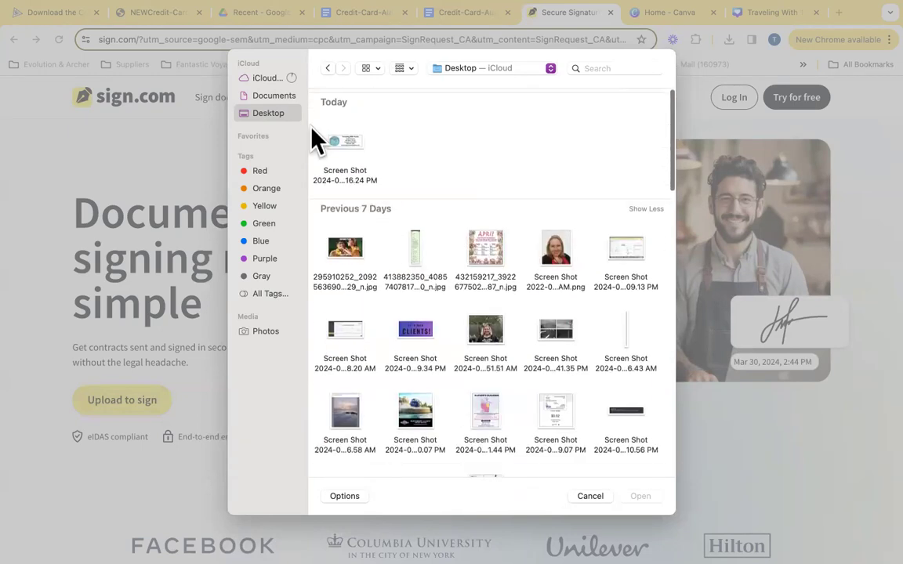
click(594, 497)
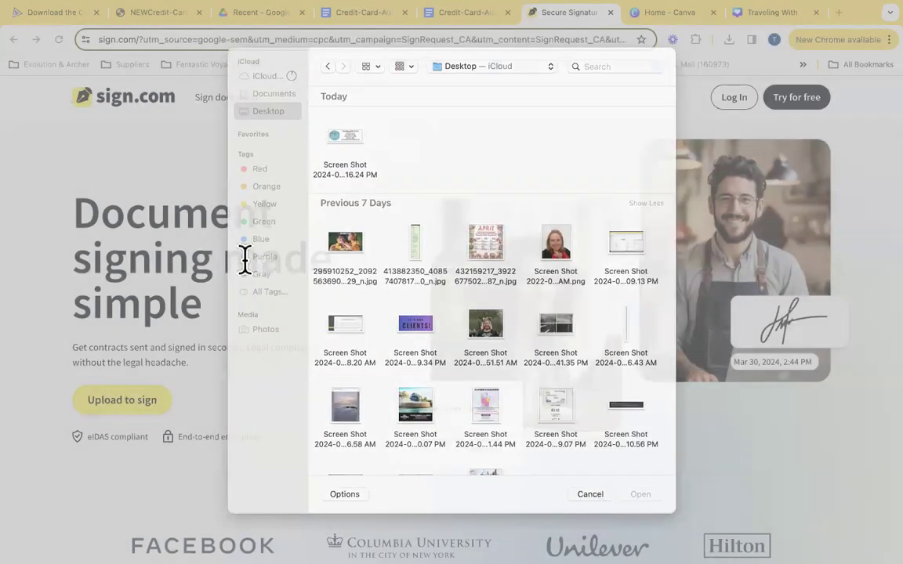
Exit full screen and drag Credit-Card-Authorization TEMPLATE.pdf from Downloads onto sign.com to upload it
click(36, 20)
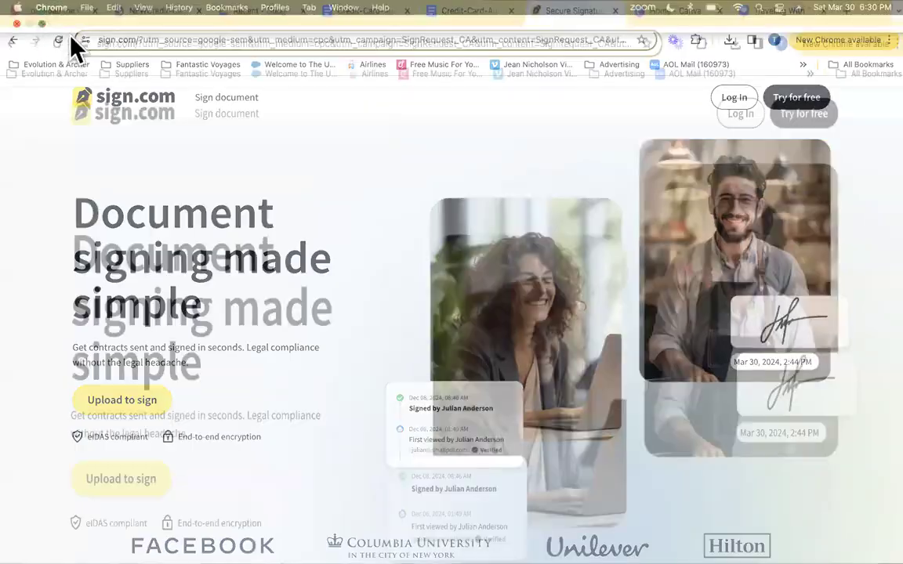
drag(75, 51, 141, 45)
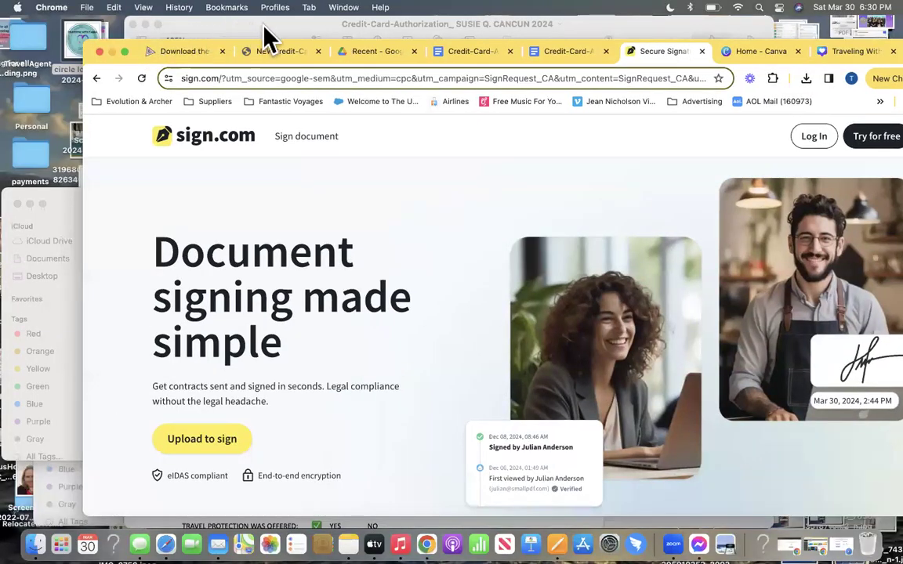
click(10, 196)
drag(133, 247, 502, 417)
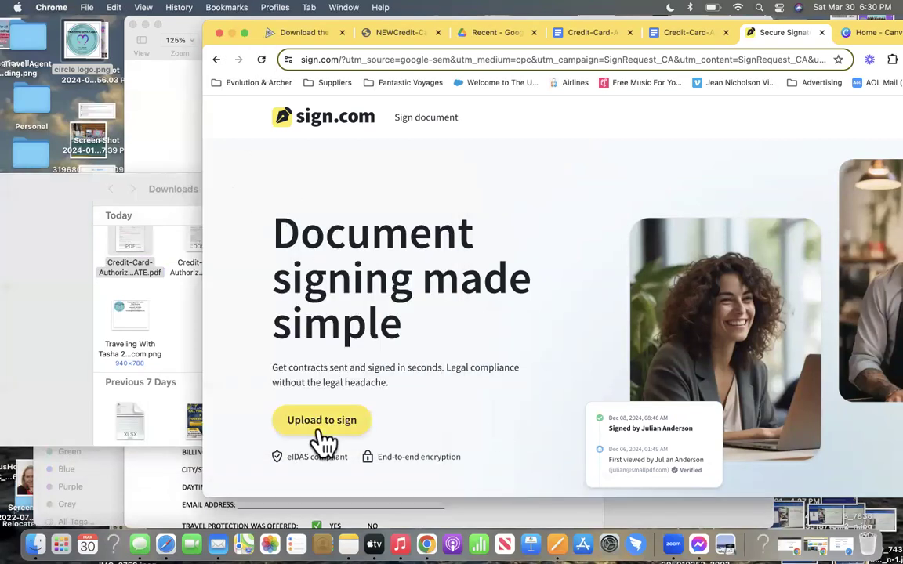
click(345, 422)
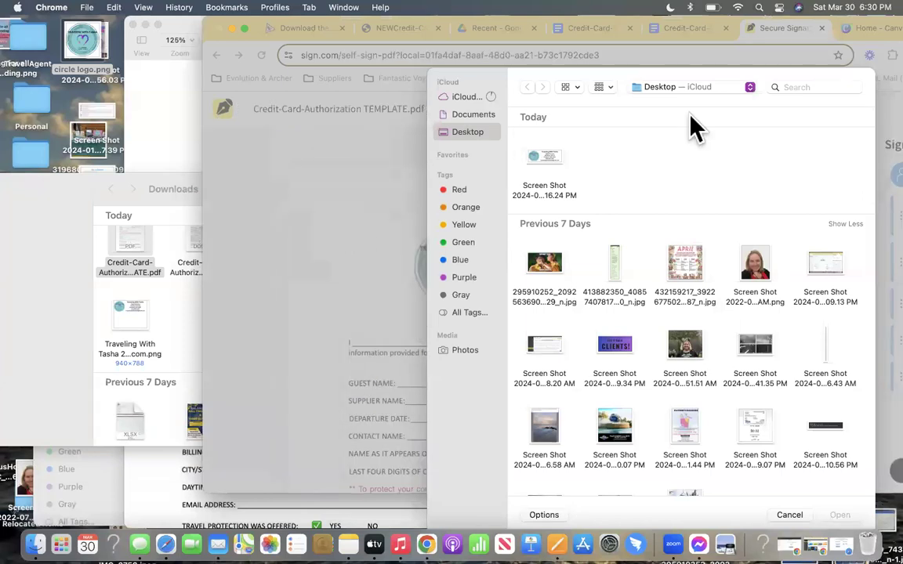
click(787, 514)
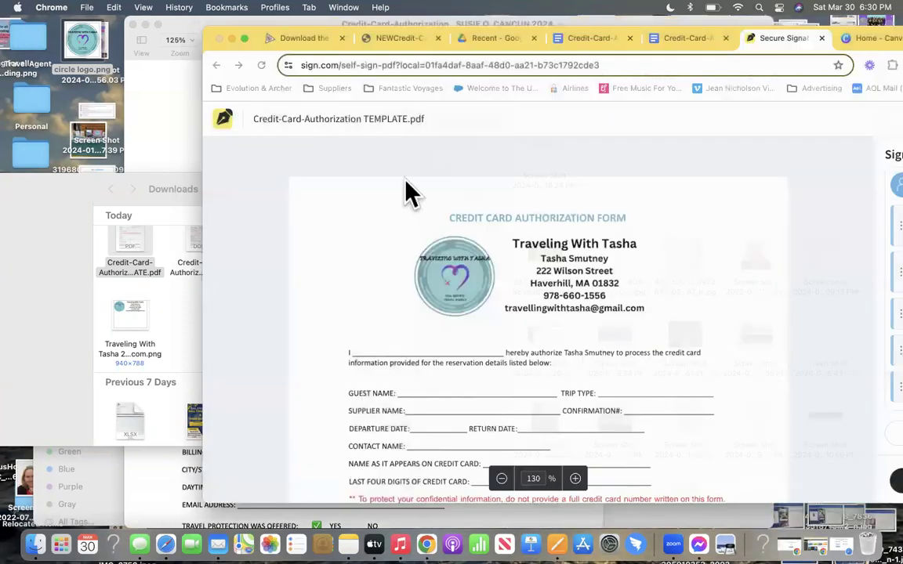
click(244, 38)
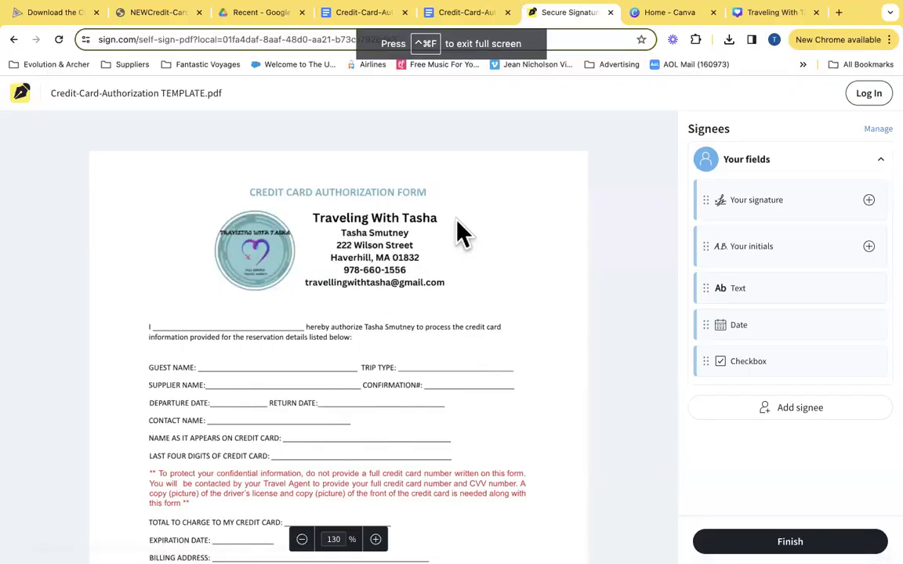
scroll(464, 289, down, 3)
scroll(468, 302, down, 4)
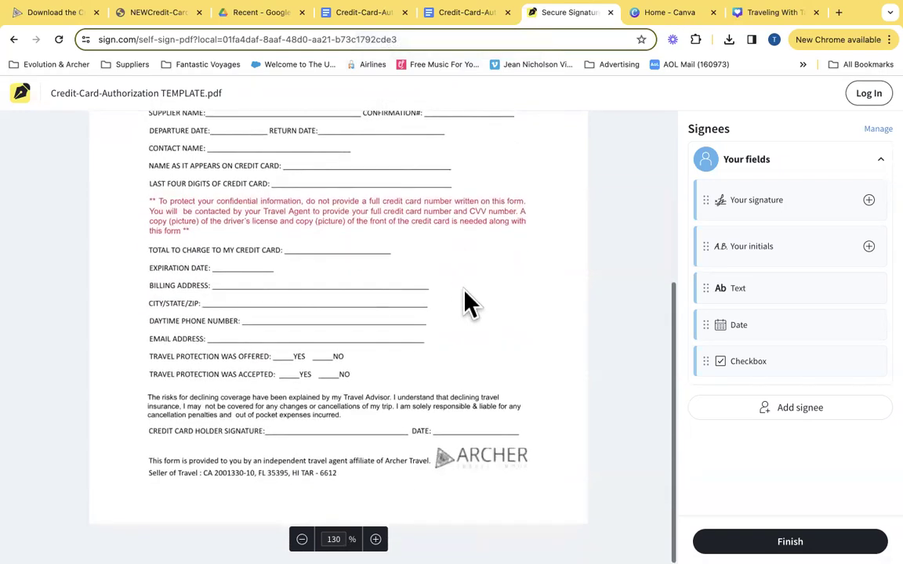
scroll(468, 302, up, 7)
mouse_move(547, 17)
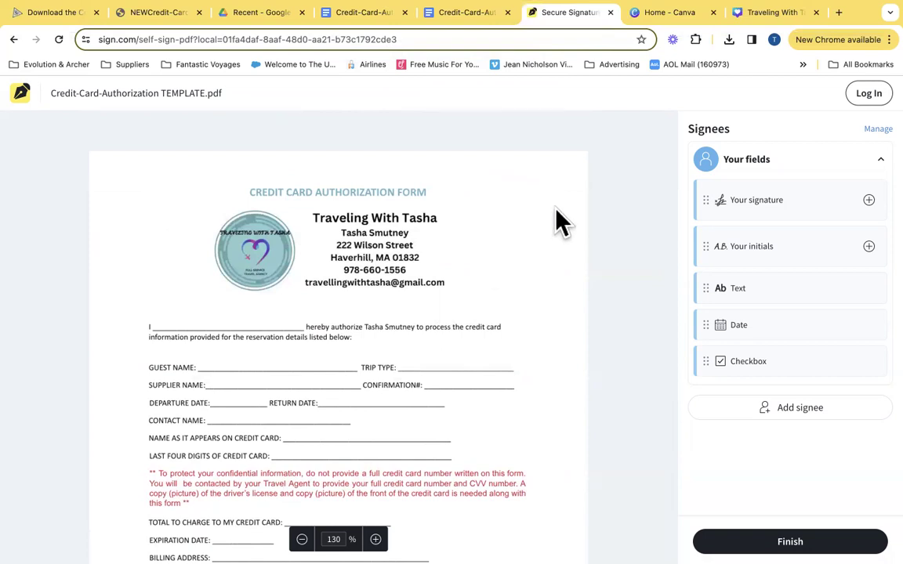
scroll(557, 213, down, 6)
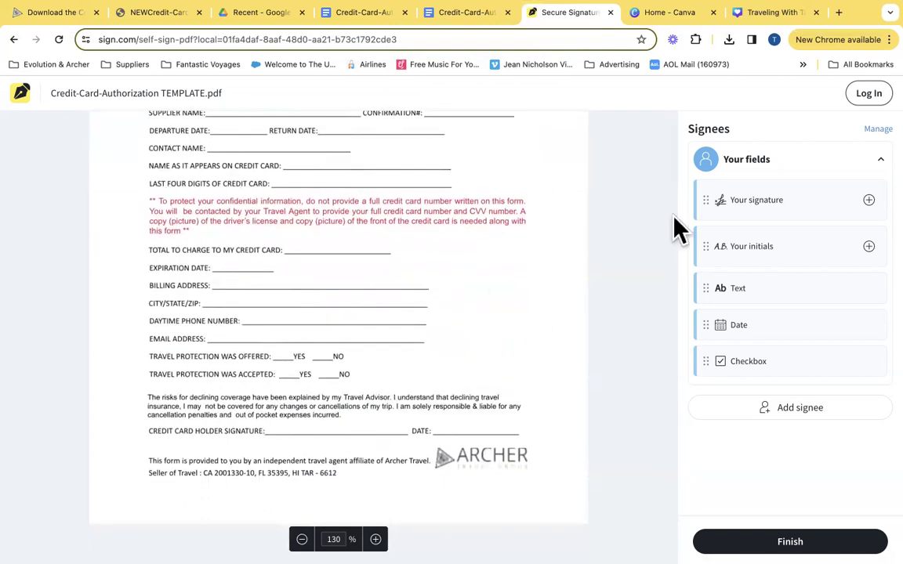
Draw a handwritten first-name-and-surname signature in the 'Your signature' Draw pad
click(737, 202)
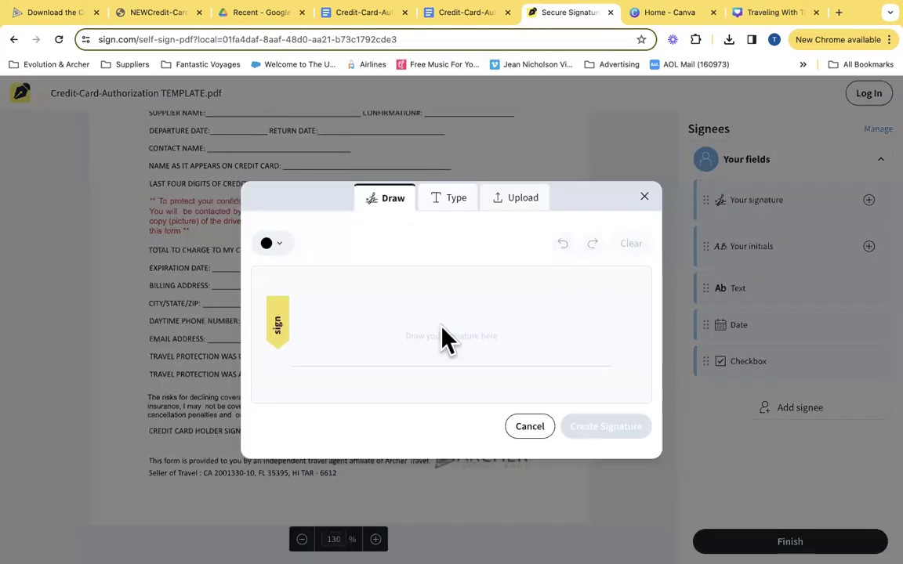
click(296, 305)
mouse_move(295, 329)
mouse_down()
mouse_move(312, 343)
mouse_move(282, 333)
mouse_up()
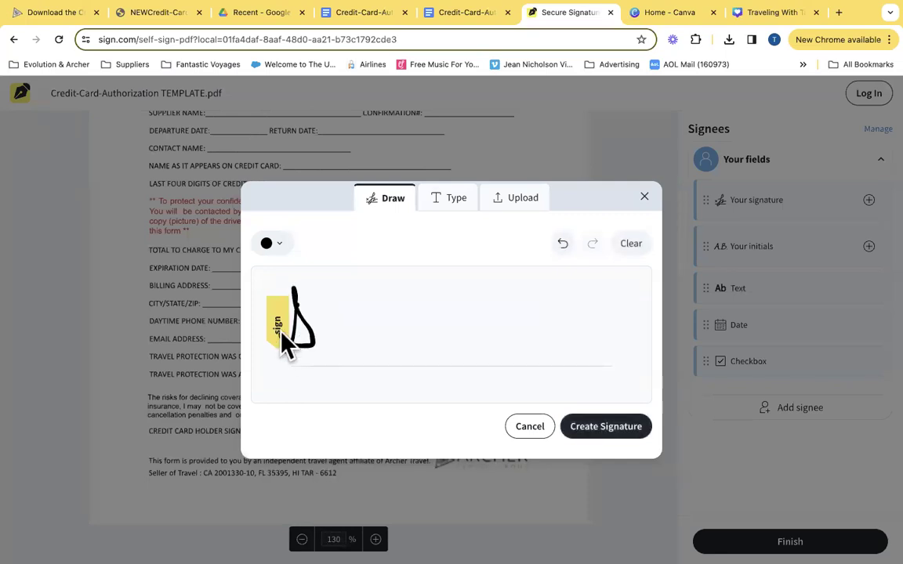
drag(354, 328, 360, 345)
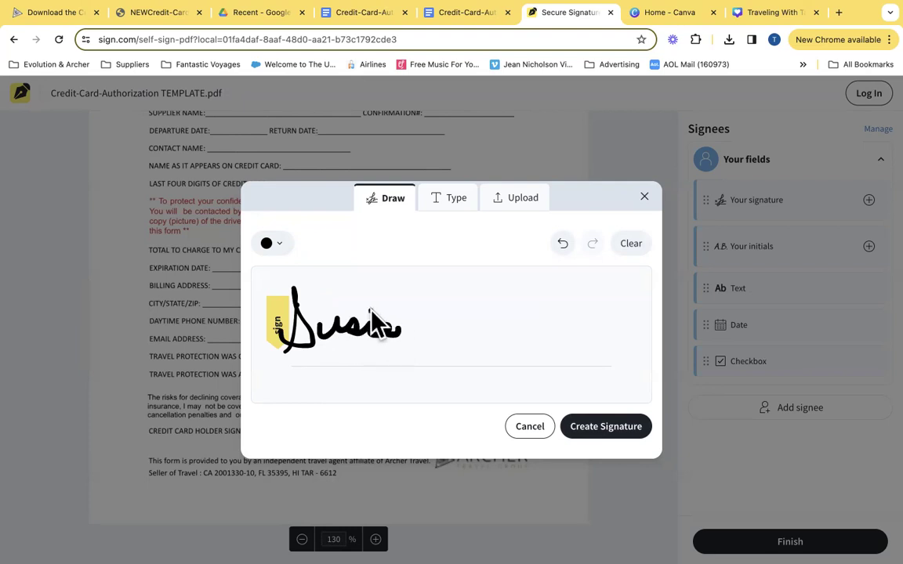
mouse_move(471, 298)
mouse_down()
mouse_move(482, 320)
mouse_move(471, 344)
mouse_move(550, 316)
mouse_up()
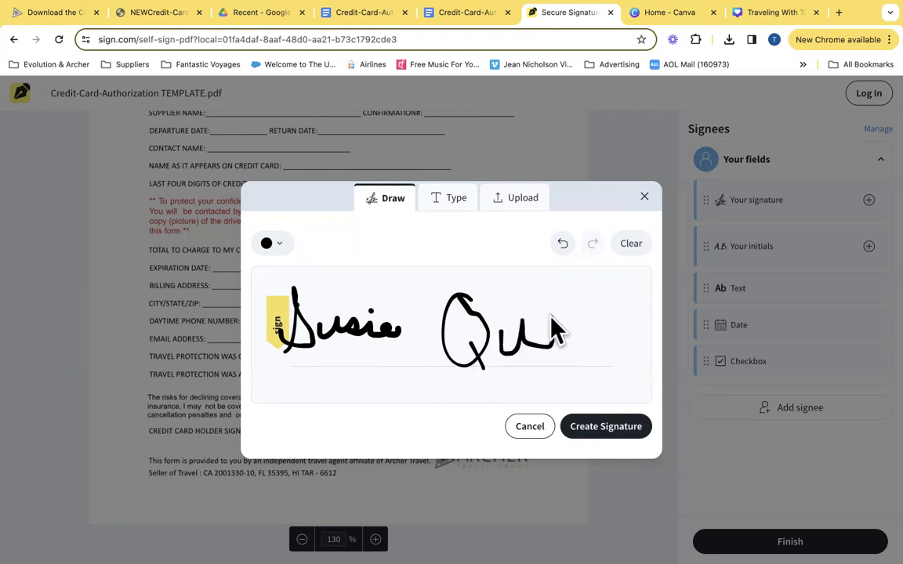
Save the signature and position it on the credit card holder signature line
click(603, 428)
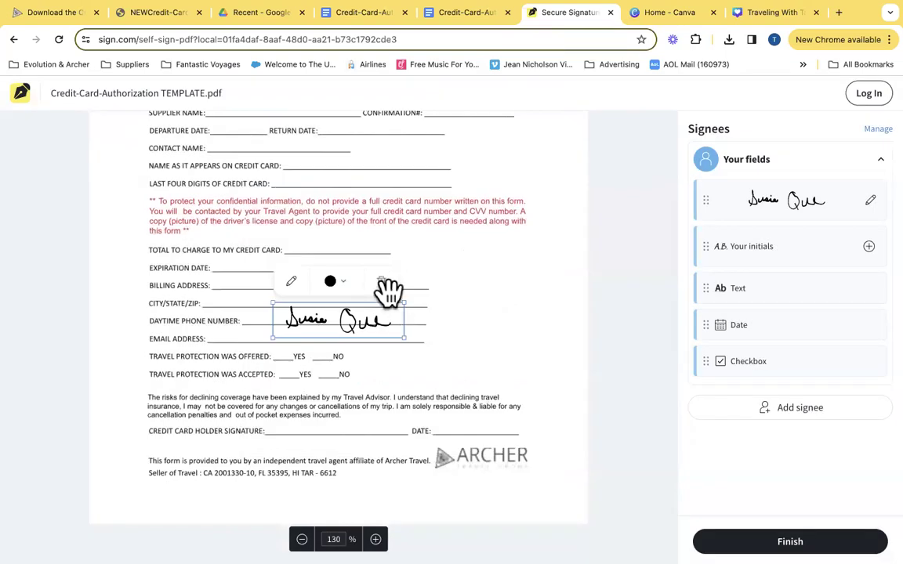
drag(389, 318, 391, 415)
drag(391, 436, 390, 433)
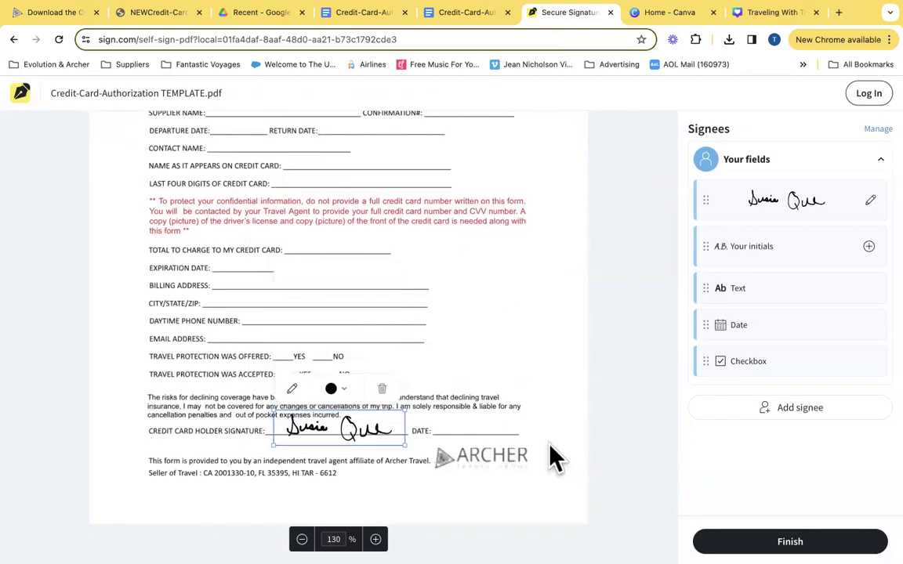
click(629, 394)
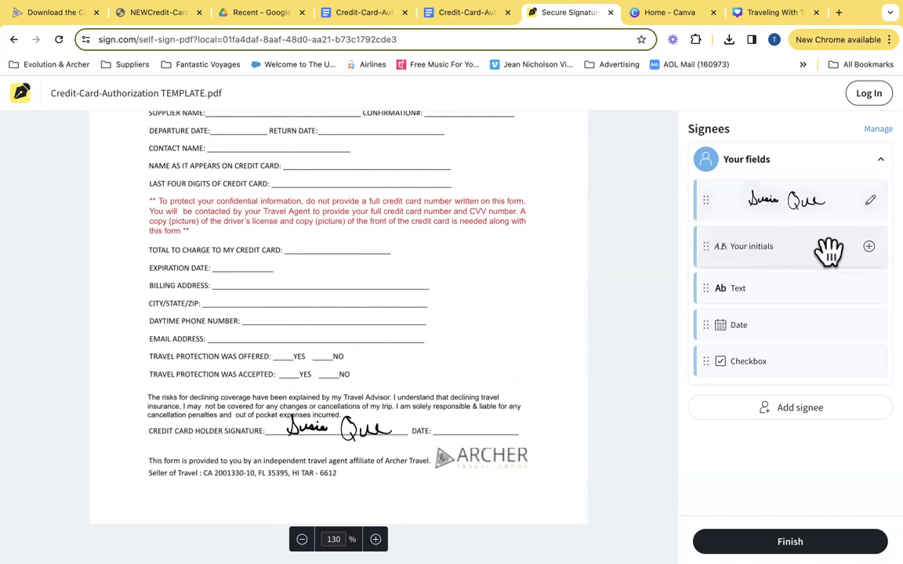
click(772, 291)
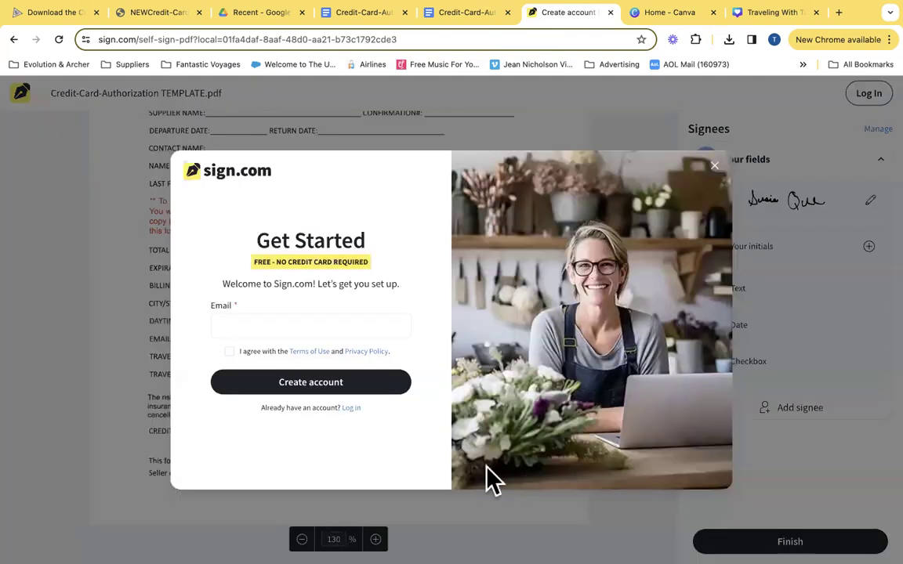
click(284, 328)
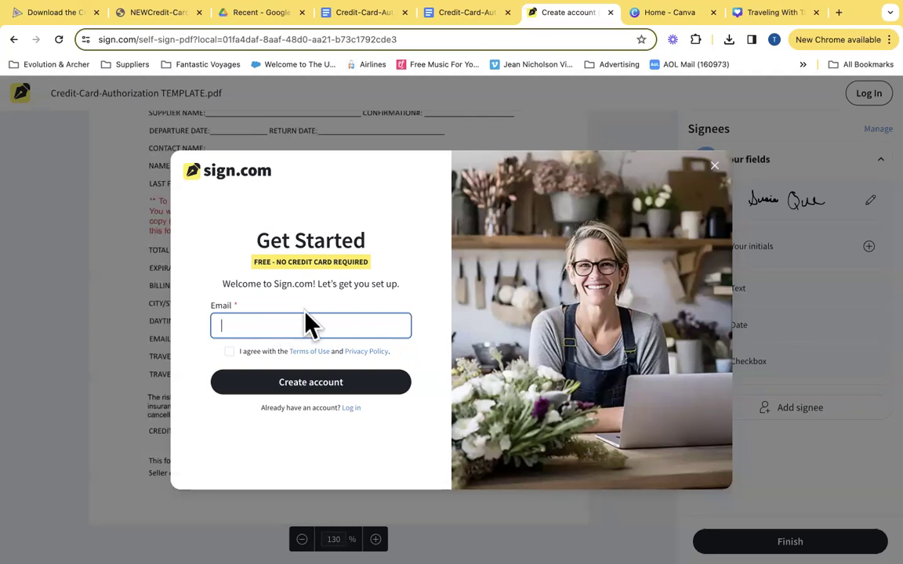
click(456, 508)
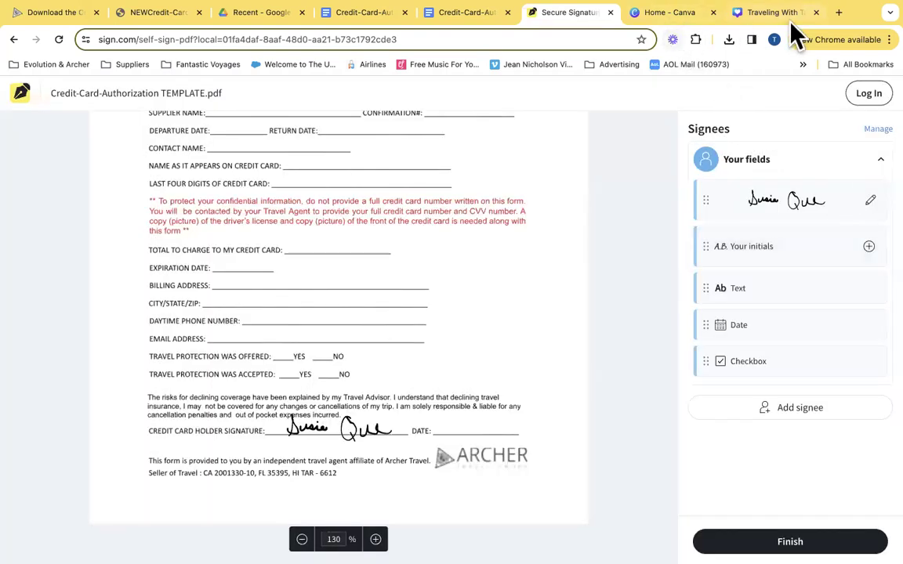
Search 'adobe' in a new tab and open the Adobe Acrobat complete PDF solution page
click(839, 12)
click(614, 35)
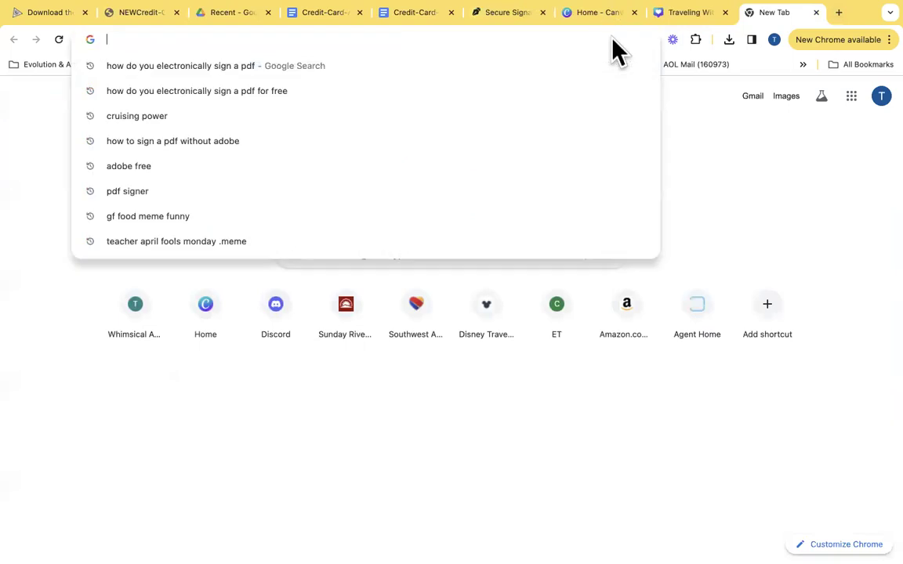
text(adobe)
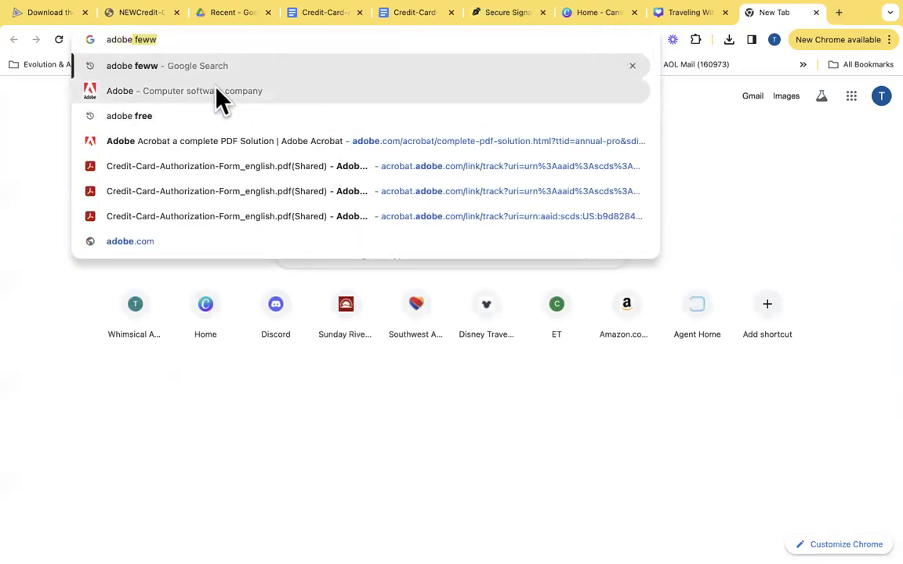
click(223, 142)
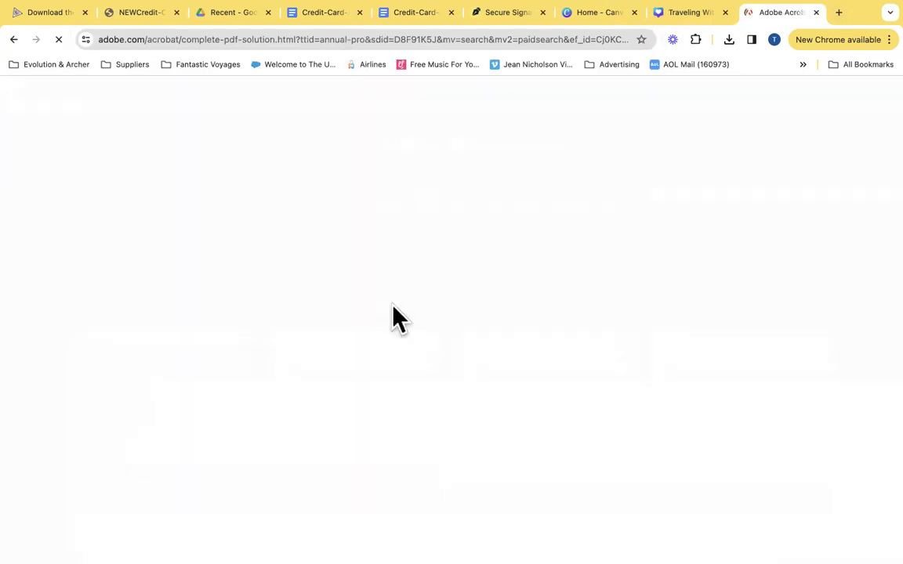
scroll(400, 246, down, 3)
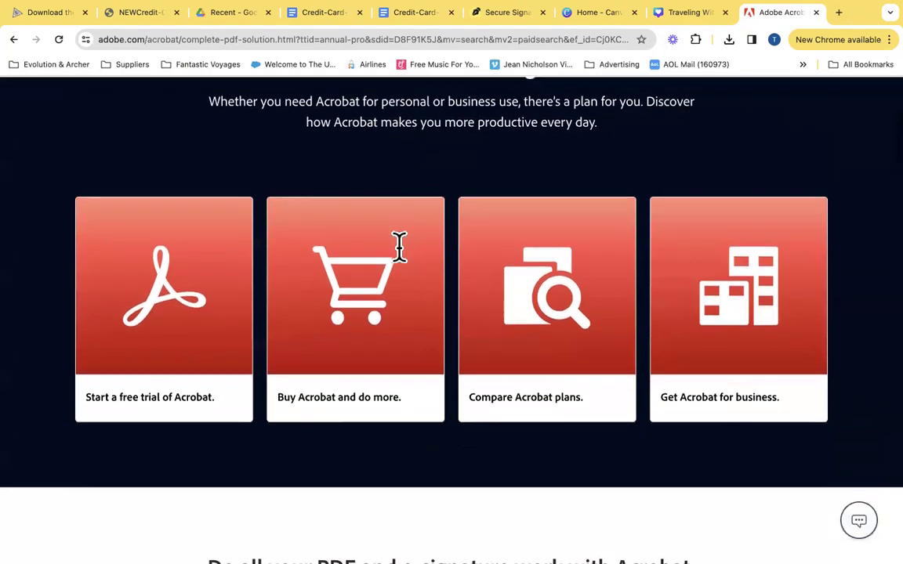
scroll(398, 250, down, 3)
scroll(402, 261, down, 5)
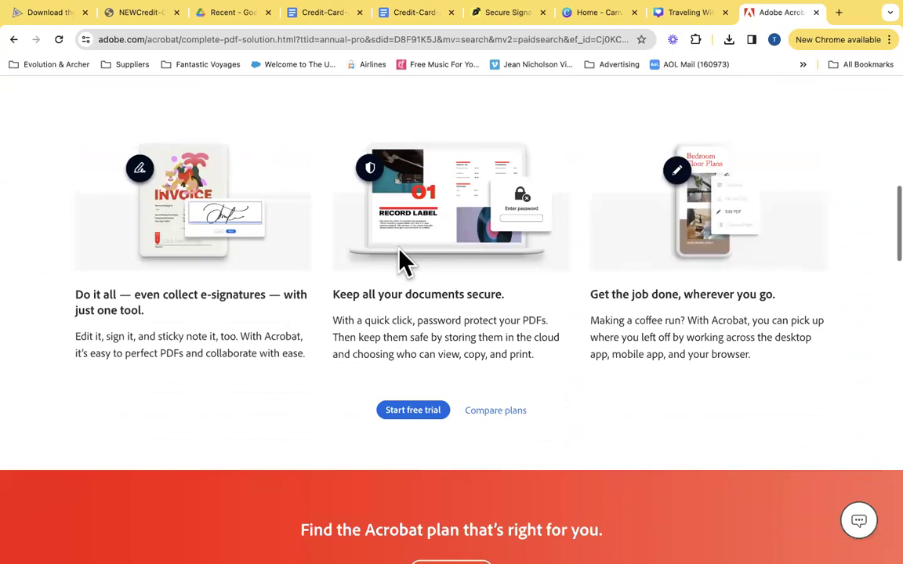
Start the Acrobat free trial, pick a Google account at checkout, then close the checkout tab
click(435, 329)
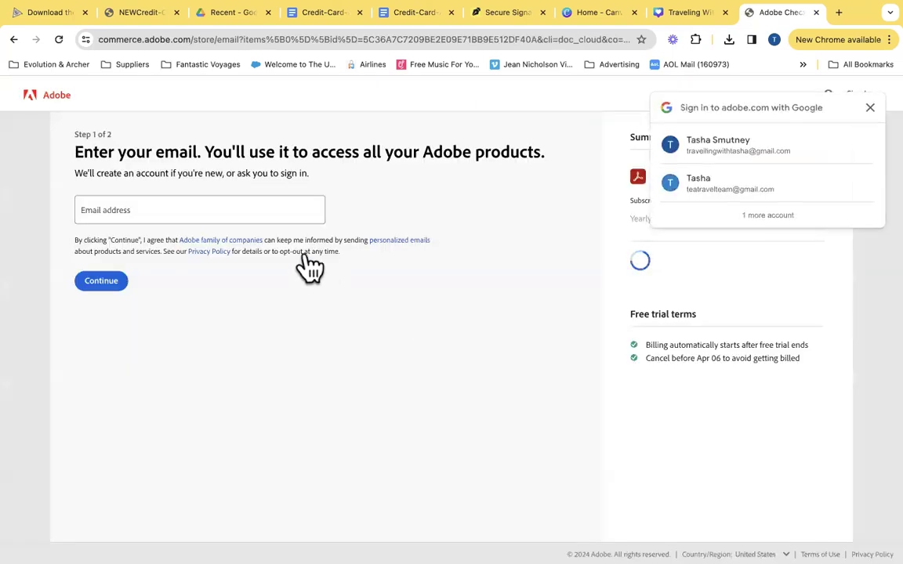
click(700, 147)
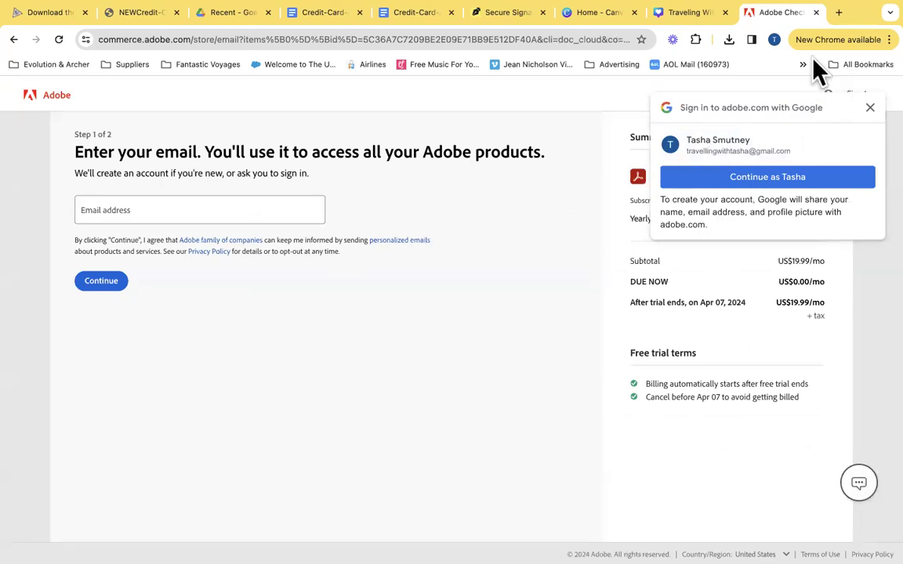
click(816, 12)
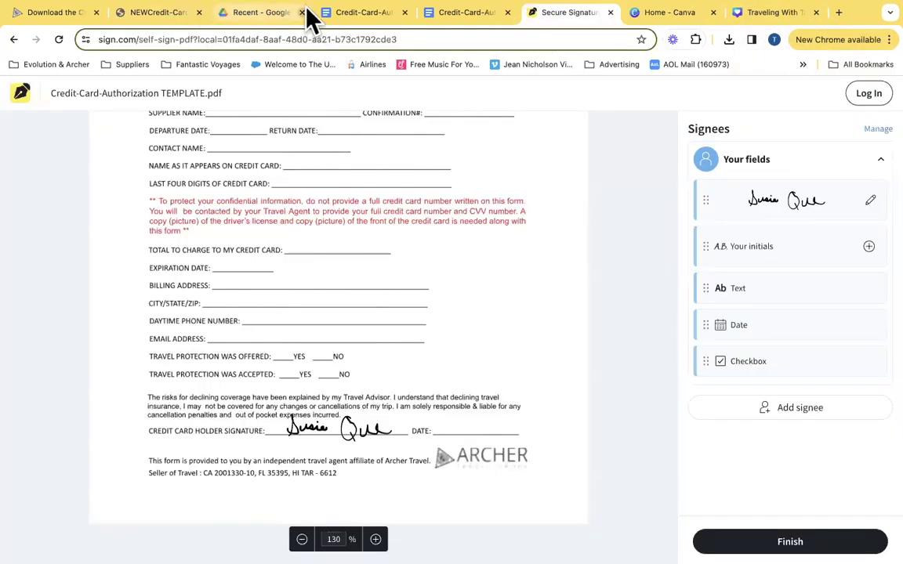
Switch to the NEWCredit-Card-Authorization-Form_Fillable PDF and select its Business Name field
click(87, 16)
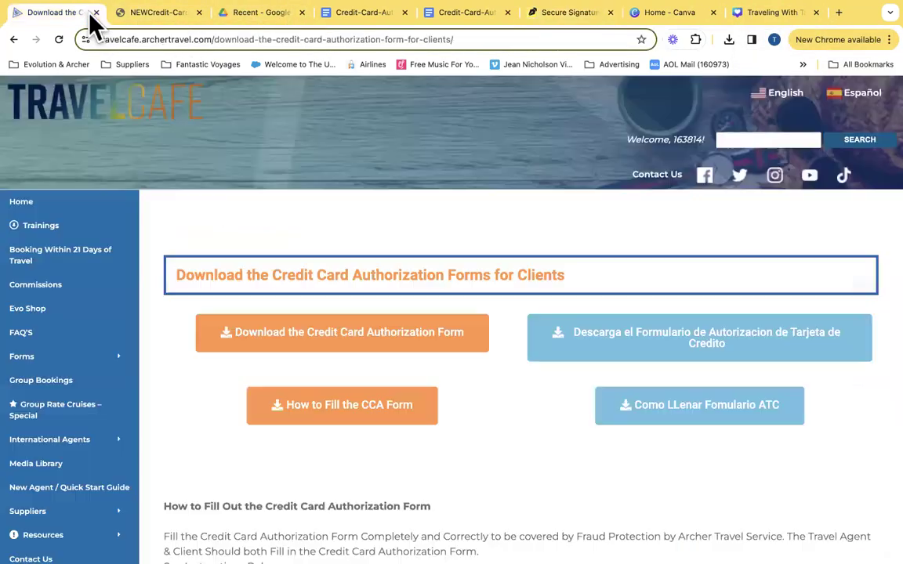
click(141, 19)
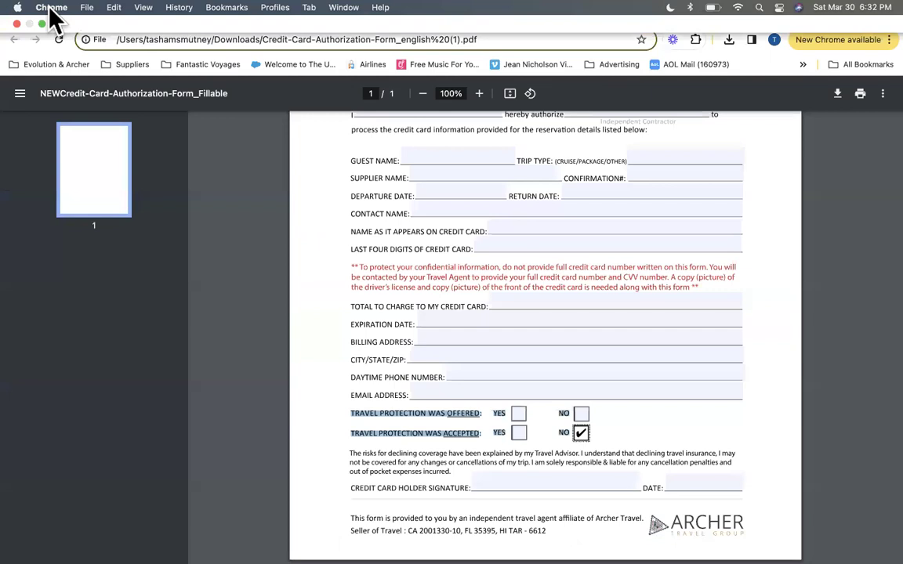
click(51, 9)
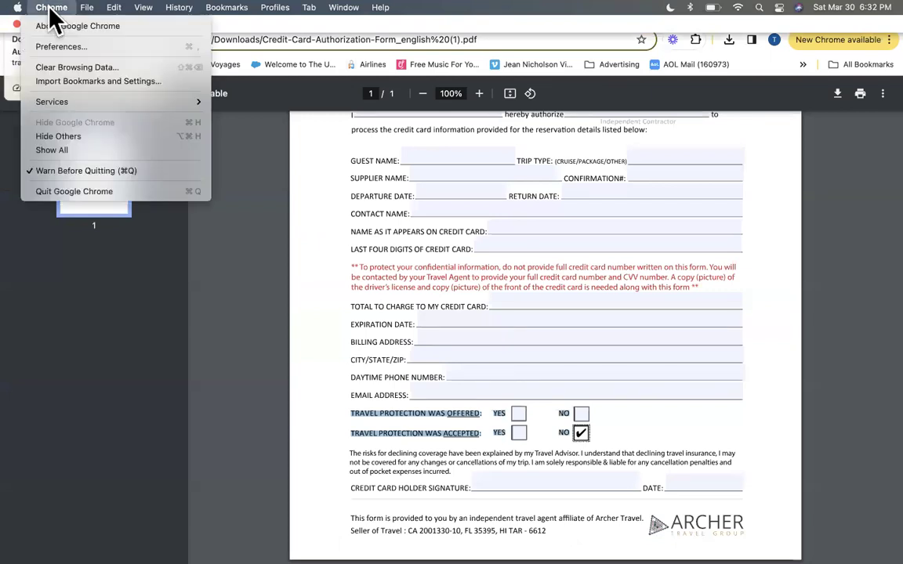
click(242, 321)
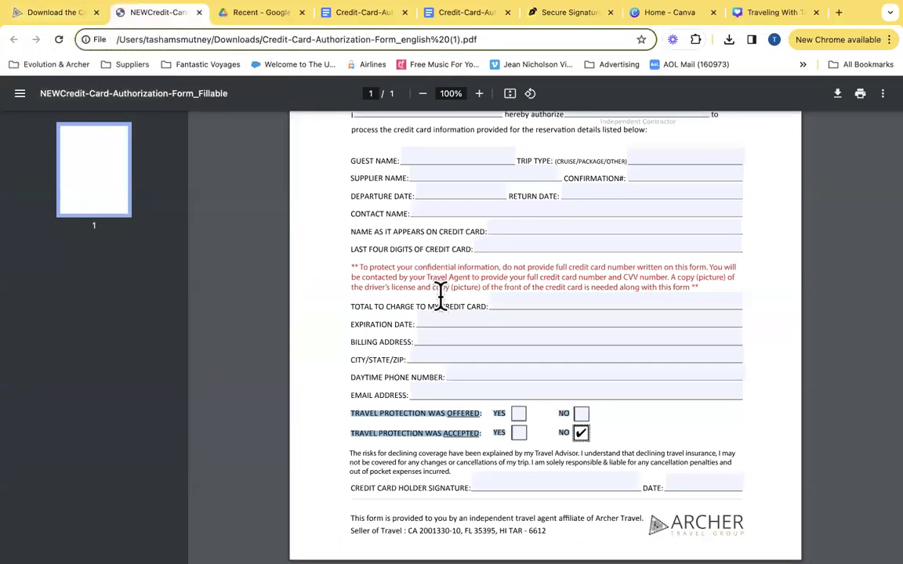
scroll(438, 294, up, 5)
click(461, 239)
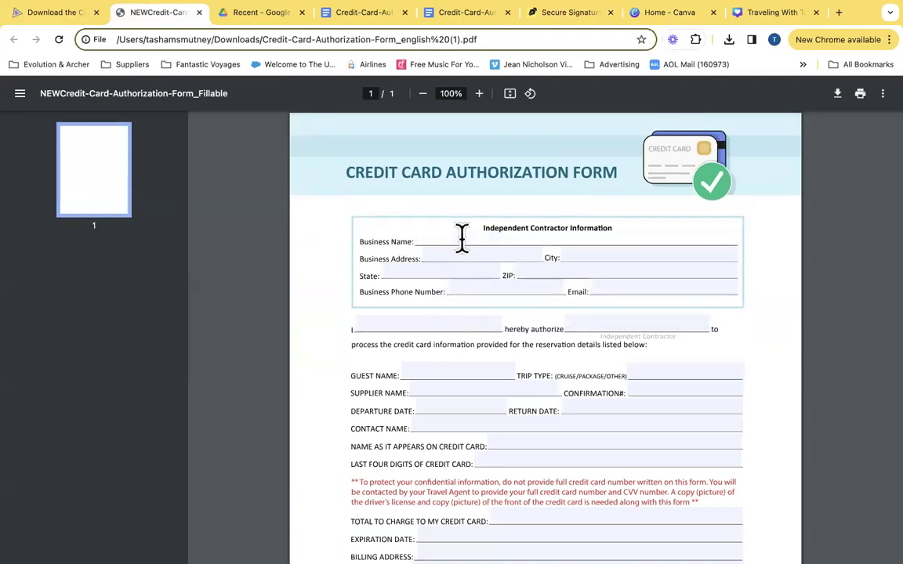
Tick YES for travel protection offered, keeping NO checked for accepted
scroll(561, 348, down, 2)
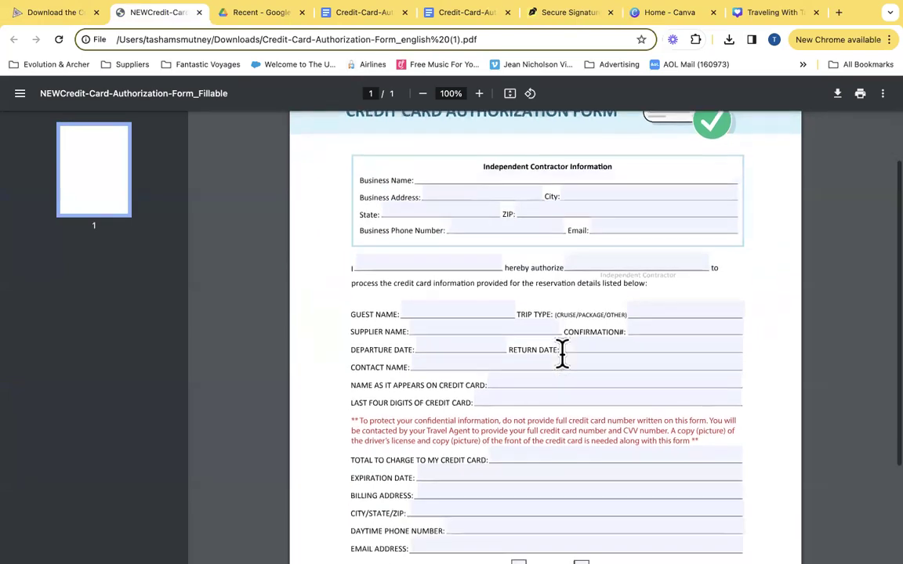
scroll(561, 354, down, 1)
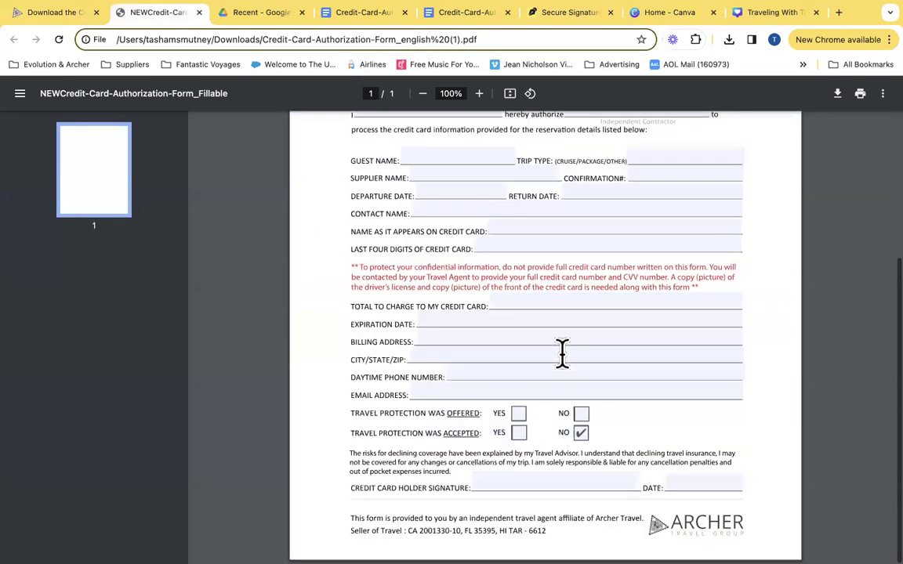
click(579, 435)
click(518, 413)
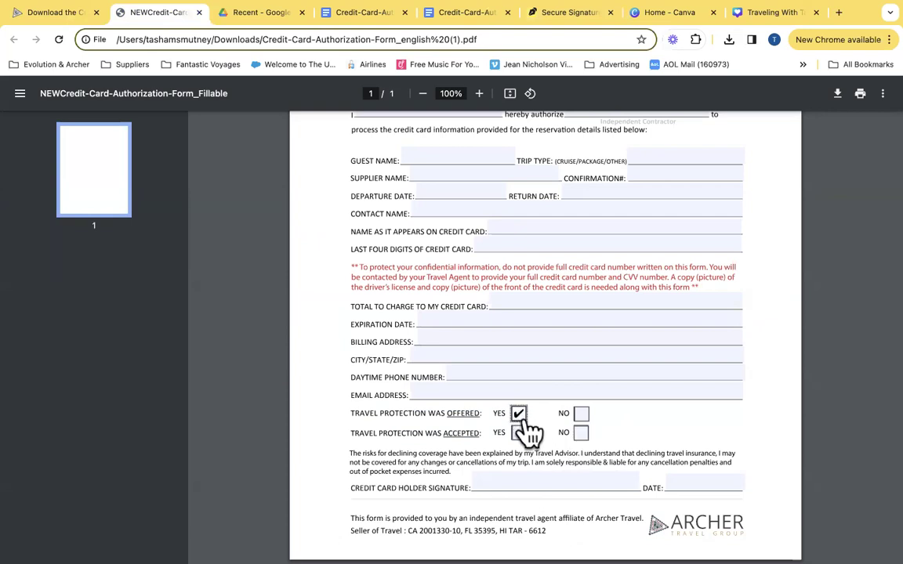
click(581, 435)
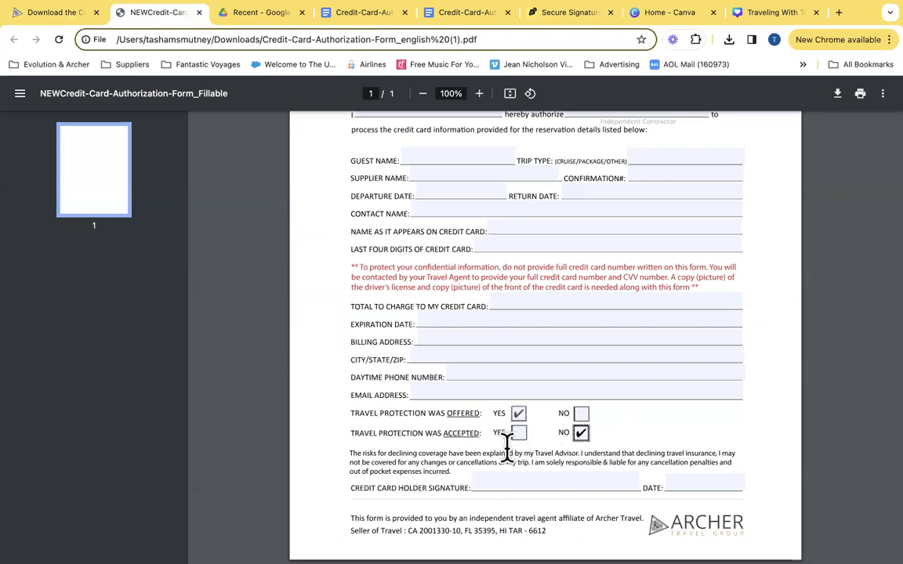
scroll(507, 447, up, 3)
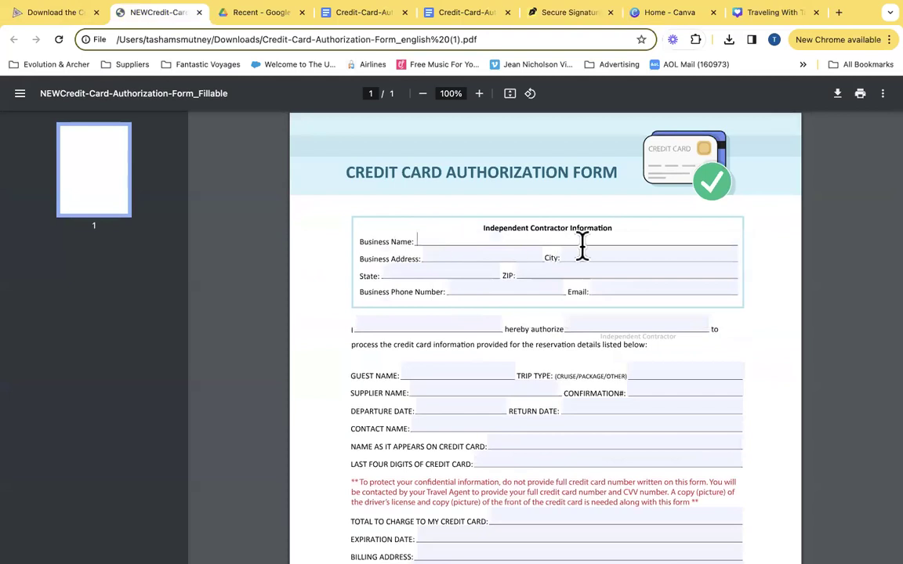